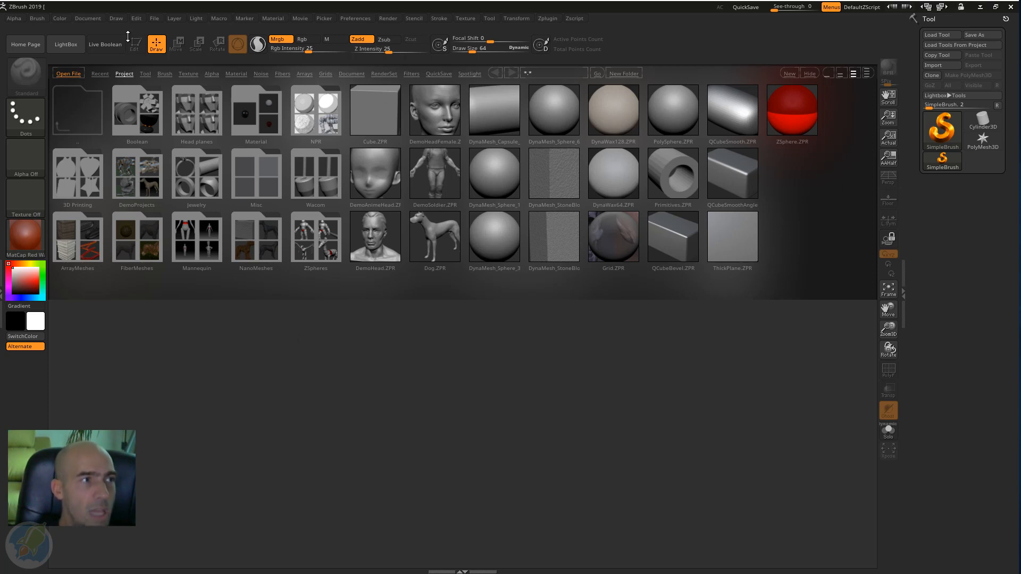
Toggle the LightBox browser's visibility several times, leaving it hidden.
left_click(68, 42)
left_click(73, 48)
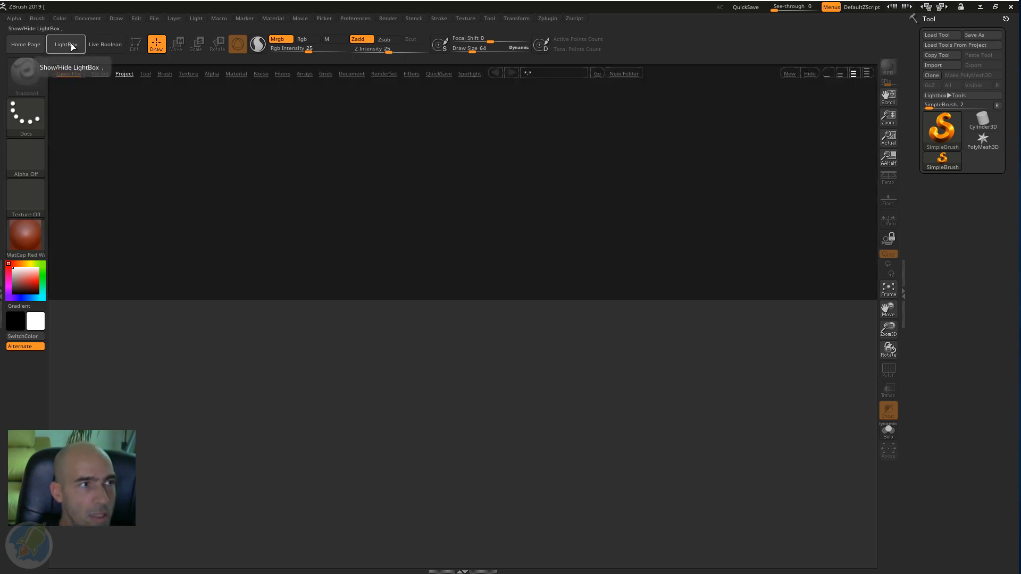
left_click(76, 51)
left_click(75, 51)
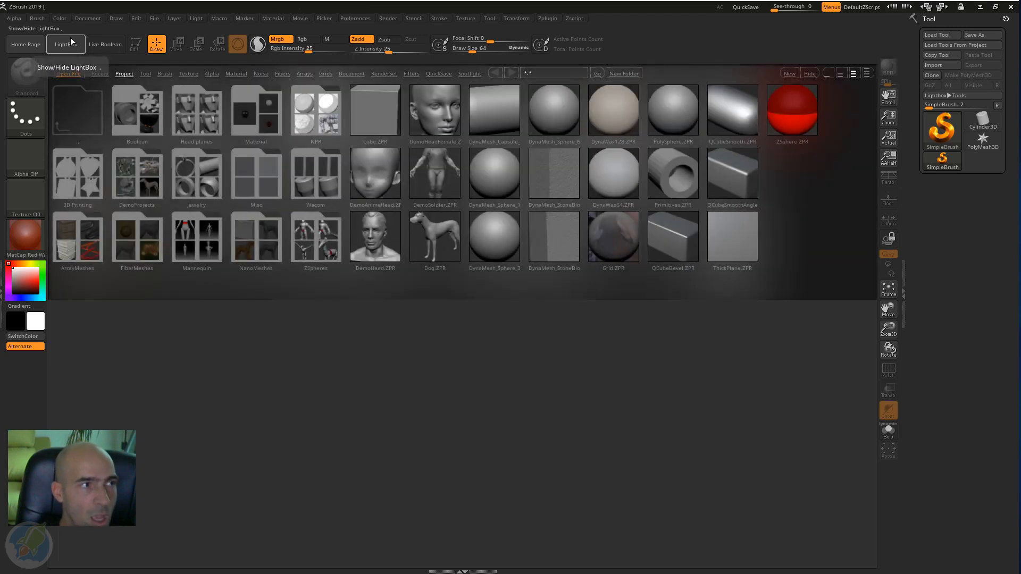
key("comma")
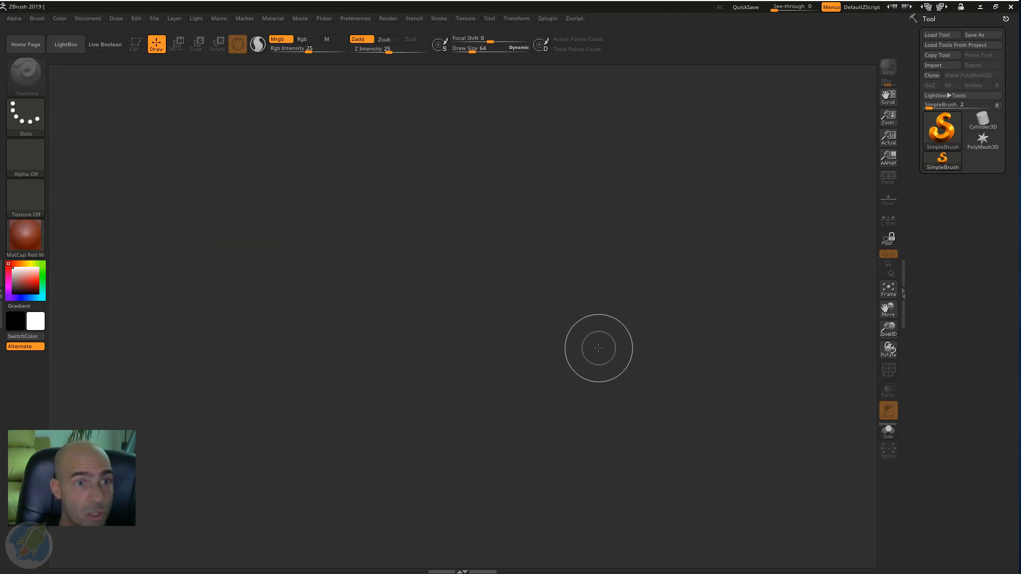
Load the DynaMesh_Sphere_64 project from the LightBox project library.
left_click(65, 44)
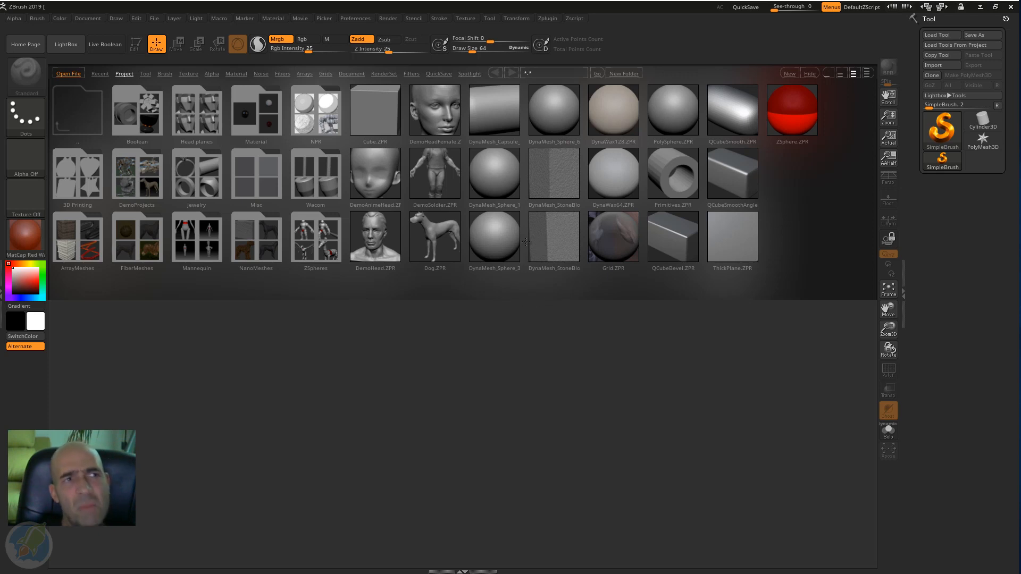
double_click(552, 111)
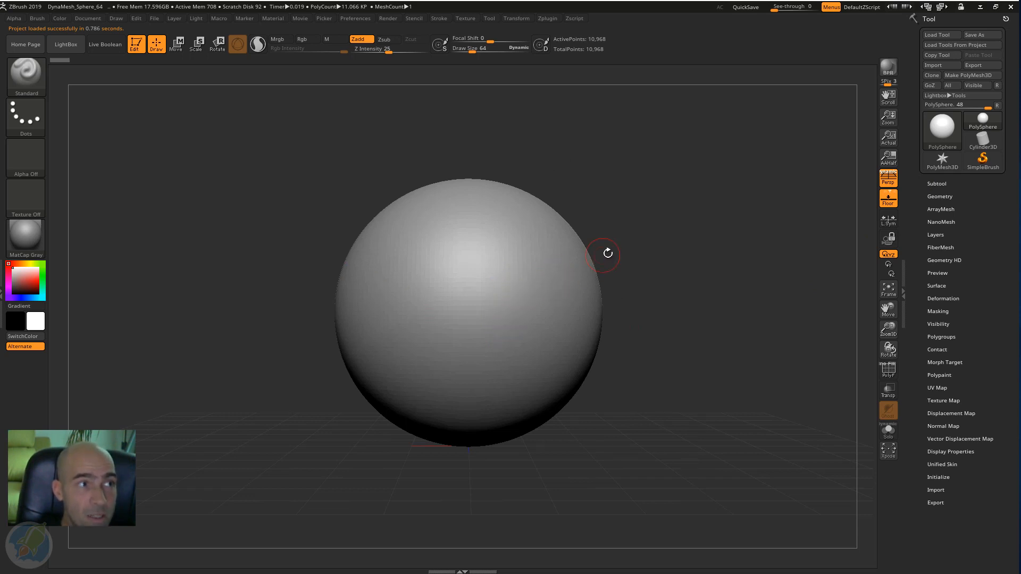
Collapse and re-expand the Tool palette, leaving its contents shown.
left_click(932, 19)
left_click(932, 19)
left_click(934, 21)
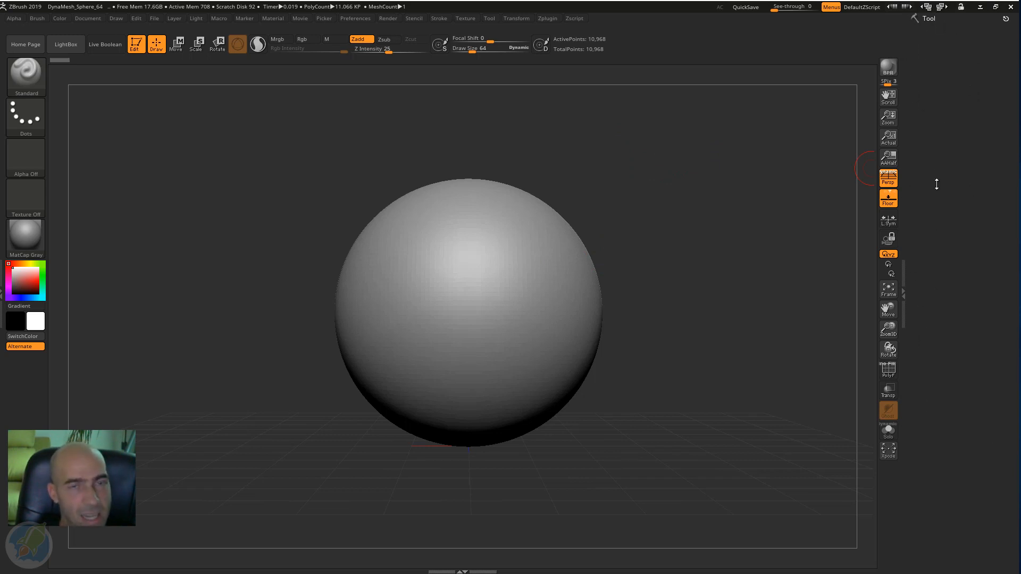
left_click(934, 20)
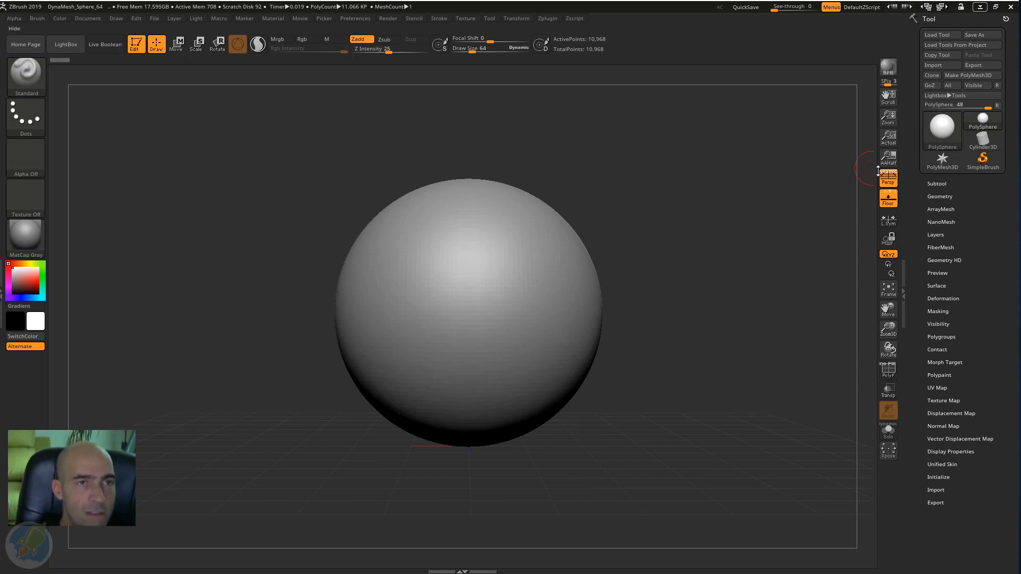
left_click(932, 20)
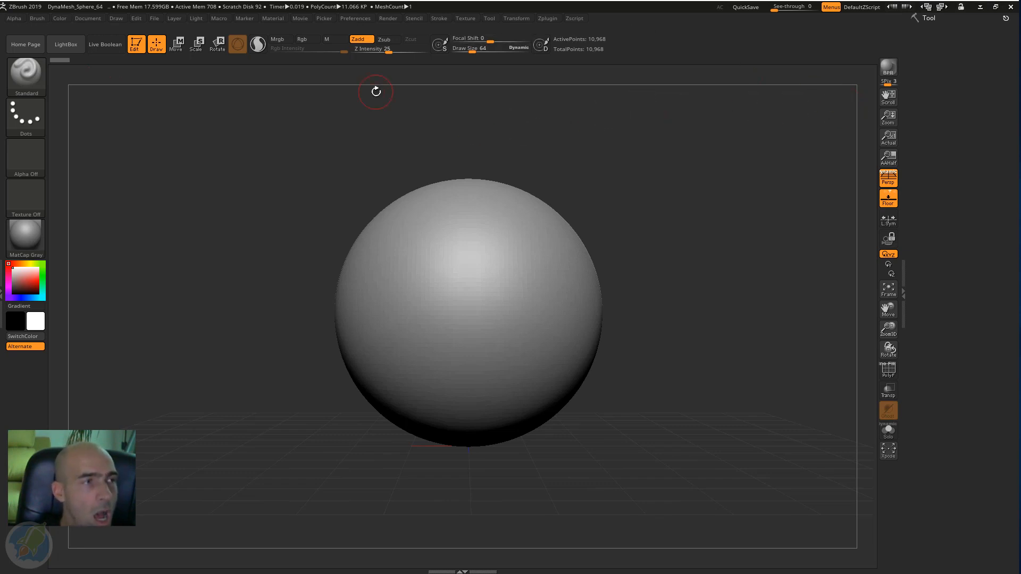
left_click(155, 19)
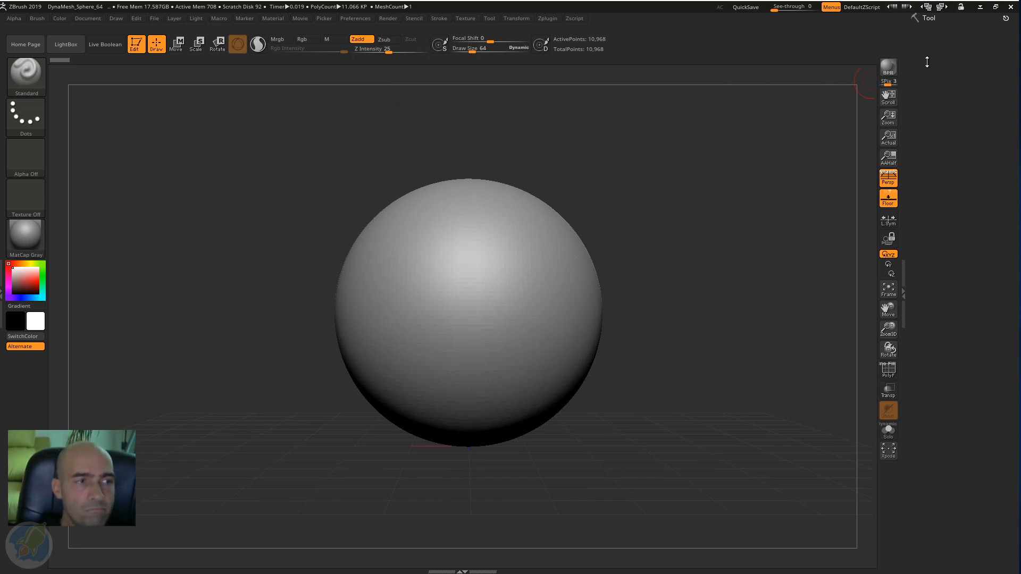
left_click(932, 19)
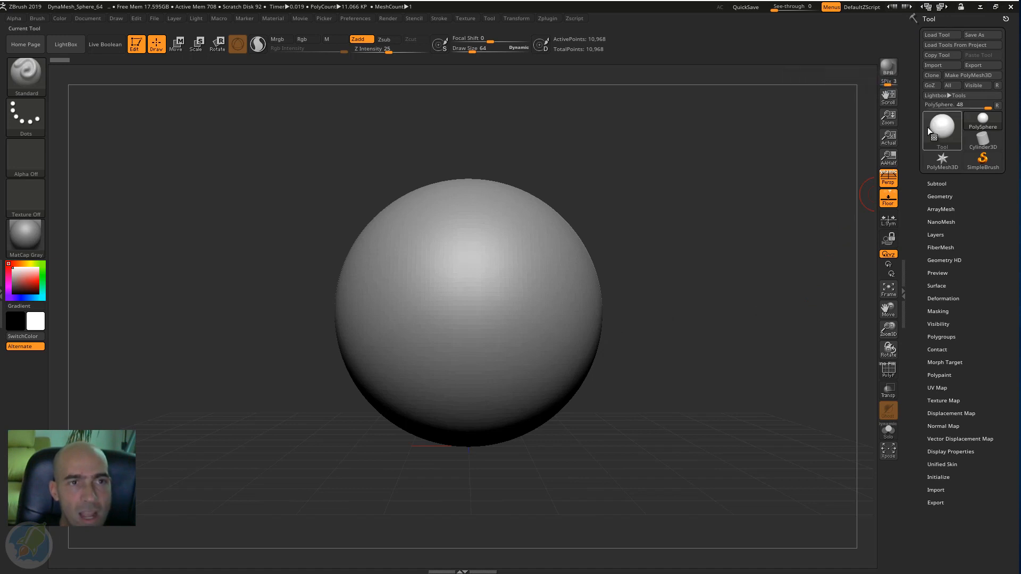
Expand the Subtool section of the Tool palette for the sphere.
mouse_move(982, 147)
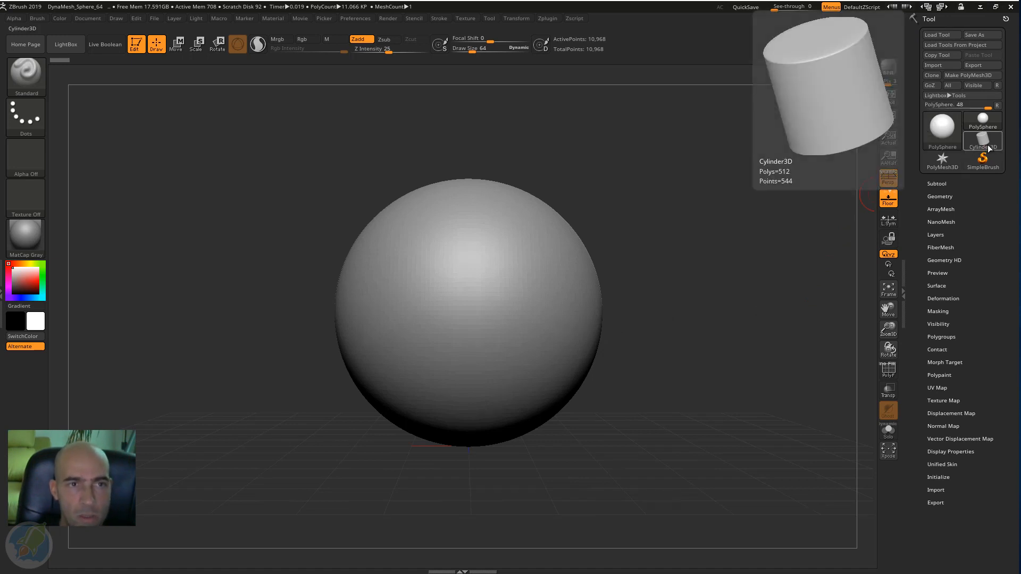
mouse_move(945, 165)
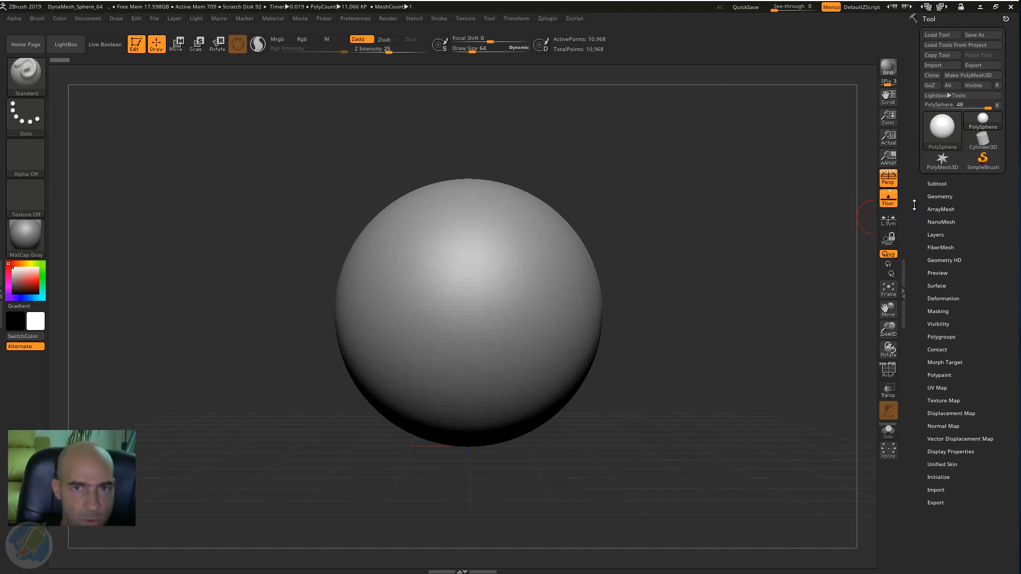
left_click(937, 183)
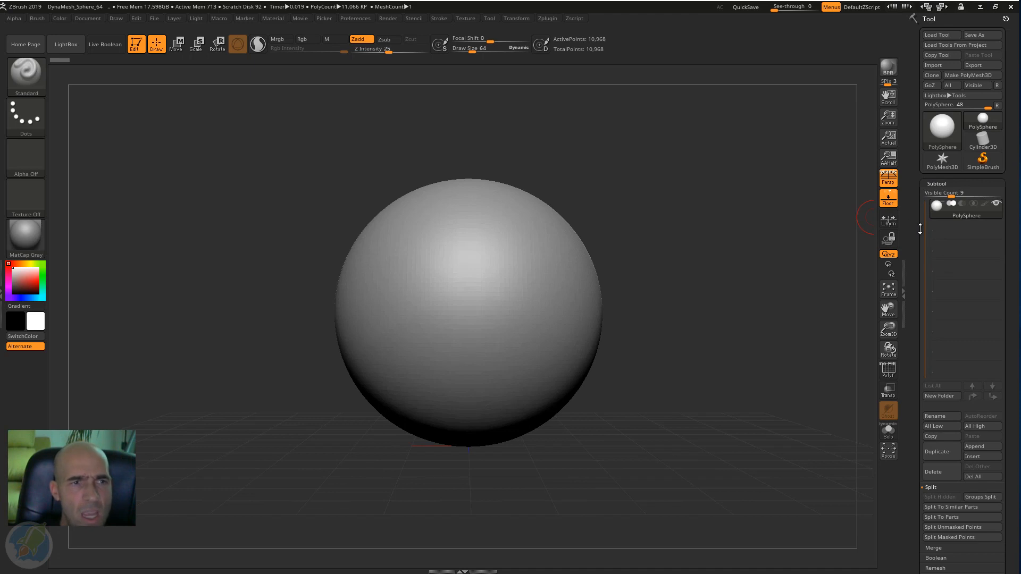
left_click_drag(917, 214, 916, 226)
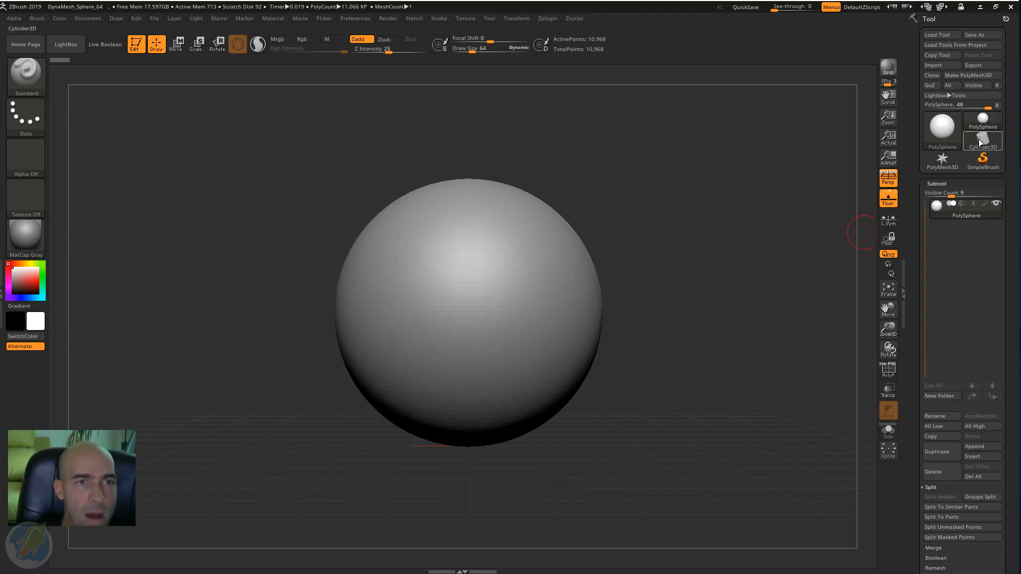
Switch the active tool among the PolyMesh3D star, the sphere and Cylinder3D, ending back on PolySphere.
mouse_move(985, 151)
mouse_move(942, 159)
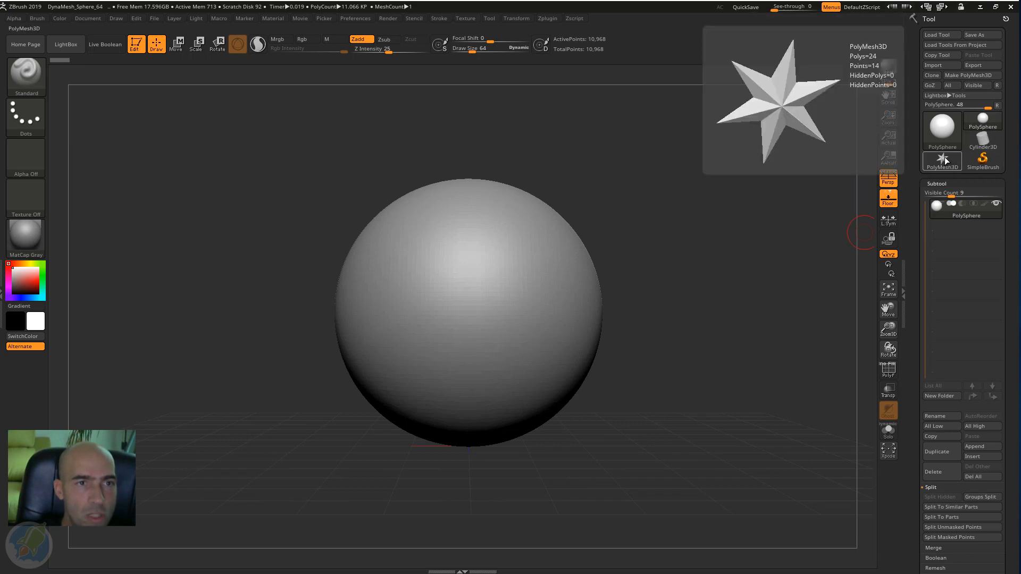
left_click(943, 163)
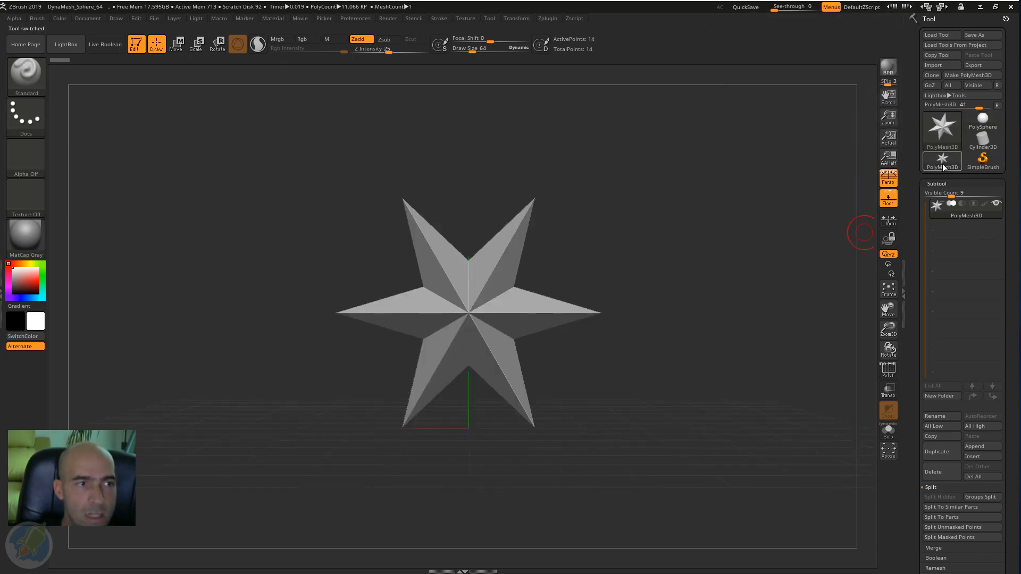
left_click(984, 122)
left_click(988, 141)
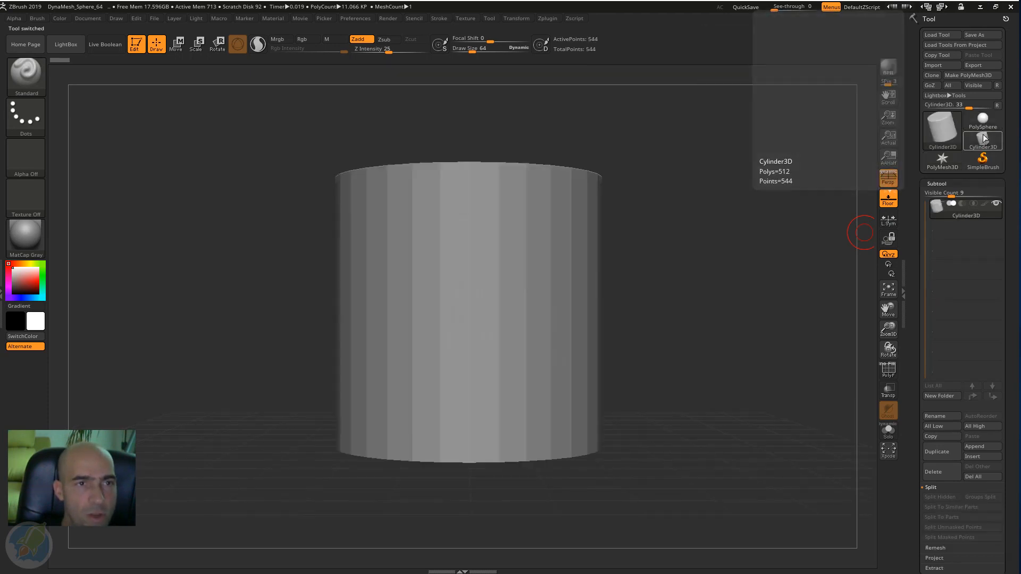
mouse_move(948, 162)
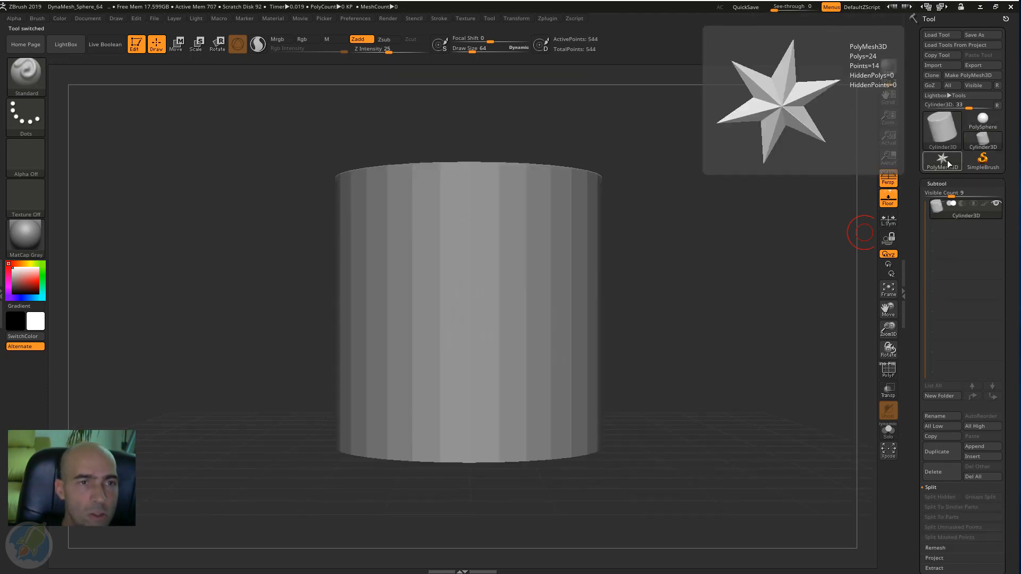
left_click(978, 128)
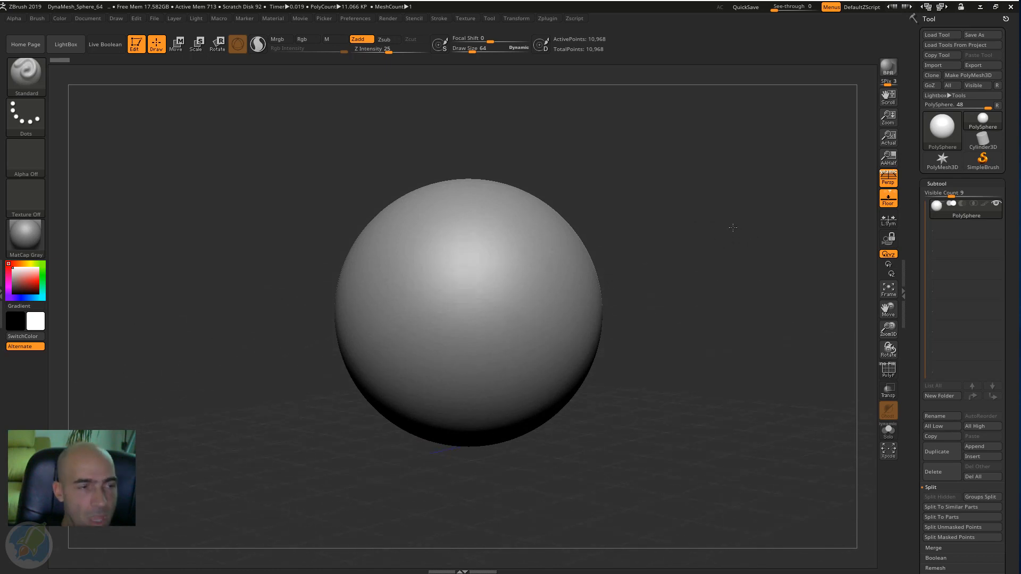
Orbit and pan the view around the sphere to examine it from different angles.
mouse_move(729, 214)
left_mouse_down()
mouse_move(700, 212)
mouse_move(721, 227)
left_mouse_up()
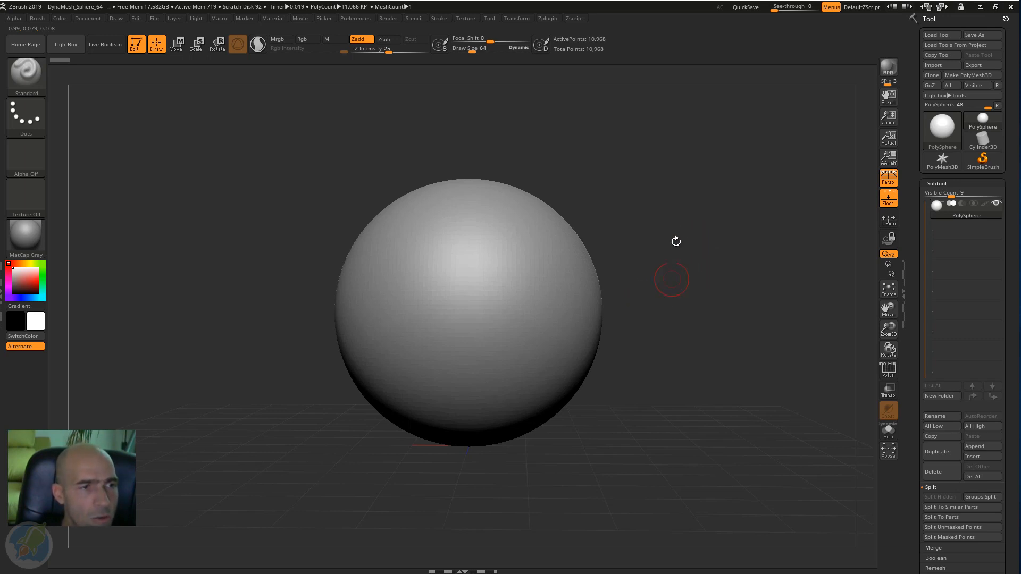
left_click_drag(711, 248, 642, 295)
left_click_drag(685, 250, 644, 308)
left_click_drag(690, 249, 600, 293)
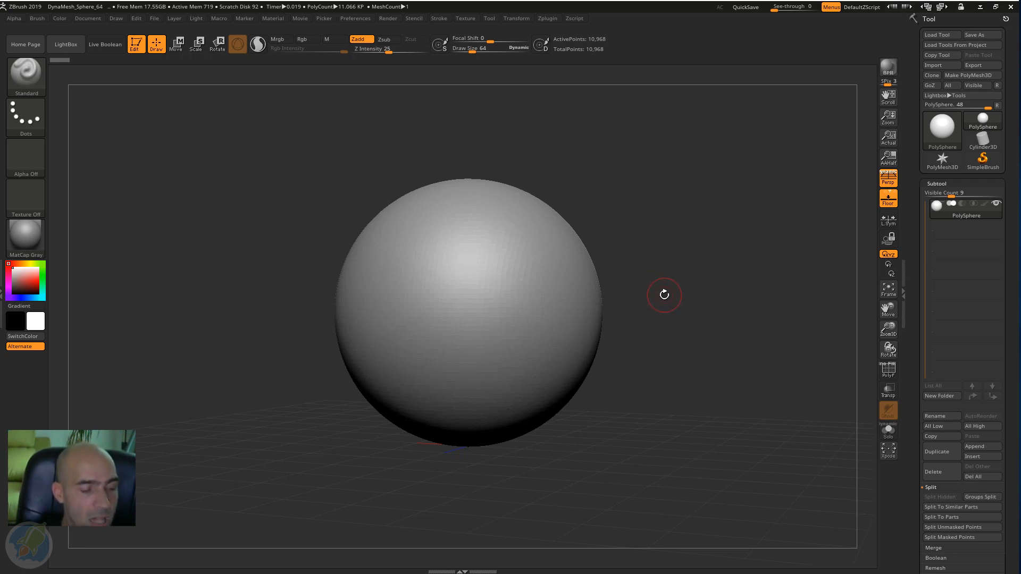
left_click_drag(651, 302, 681, 269, "alt")
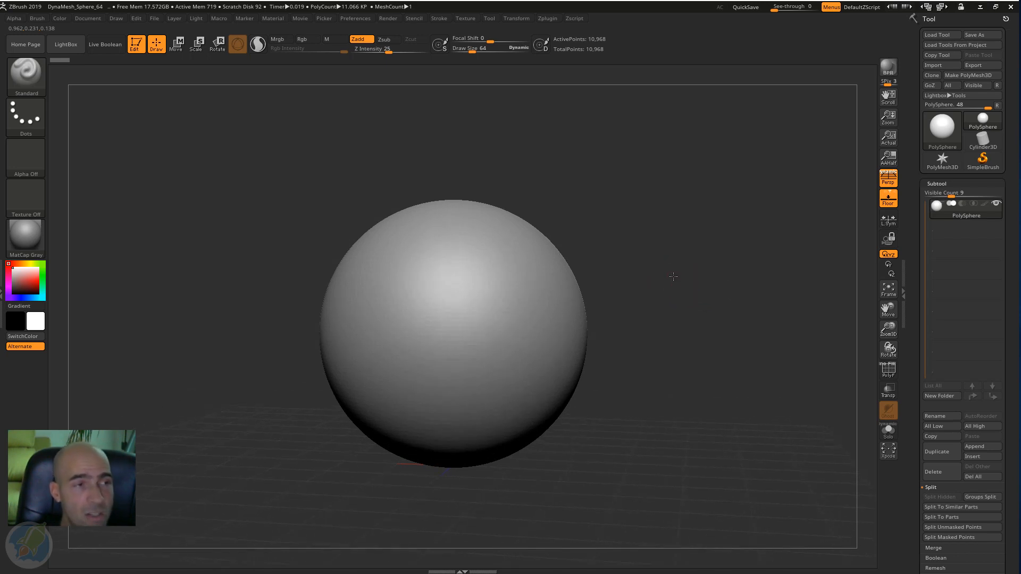
left_click_drag(669, 272, 697, 264)
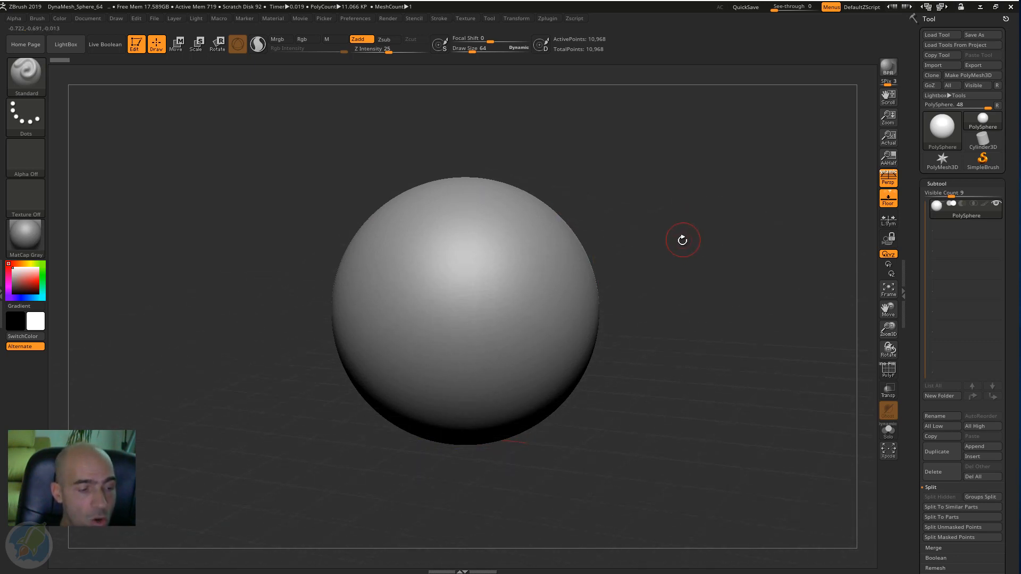
left_click_drag(685, 259, 527, 251, "alt")
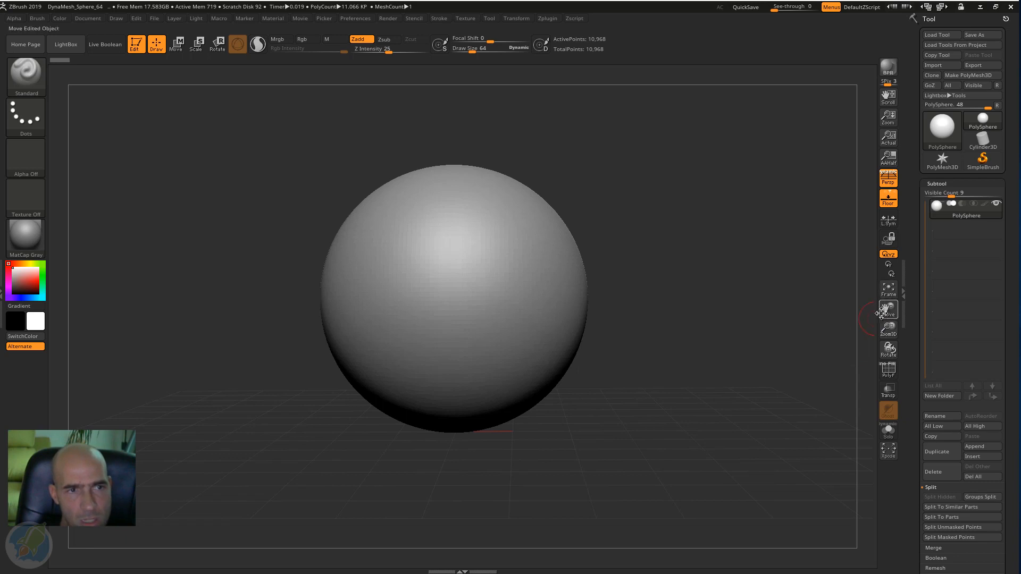
Zoom, rotate and frame the sphere in the viewport, ending on a straight front view.
left_click_drag(889, 310, 885, 351)
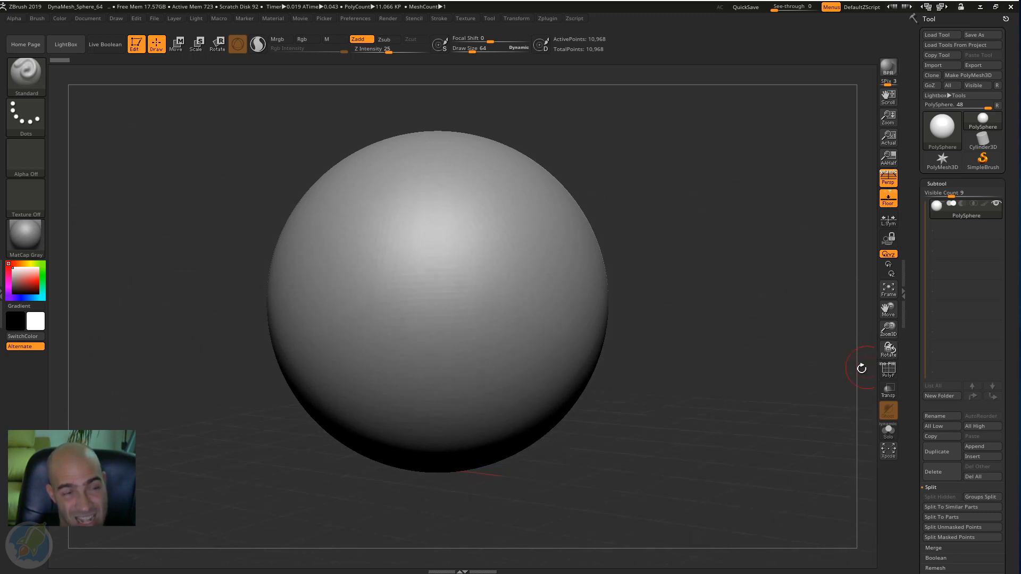
left_click_drag(708, 223, 707, 221)
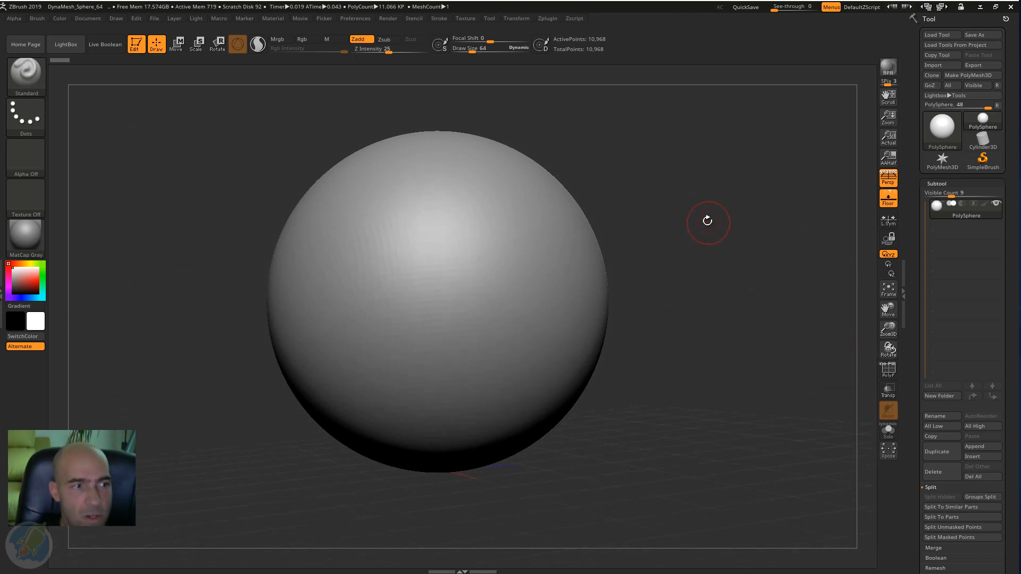
right_click_drag(708, 296, 687, 277, "ctrl")
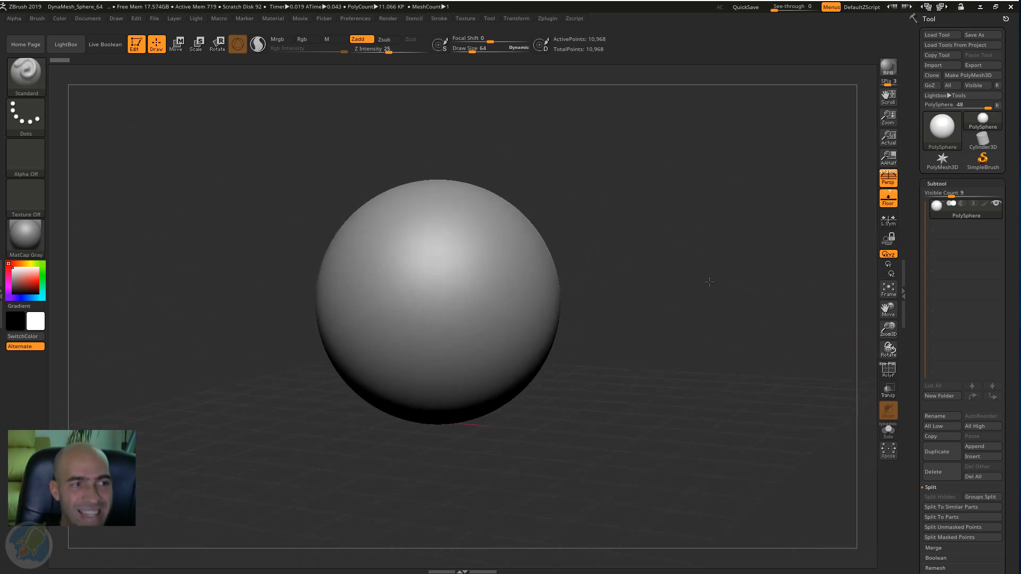
left_click_drag(710, 282, 670, 264)
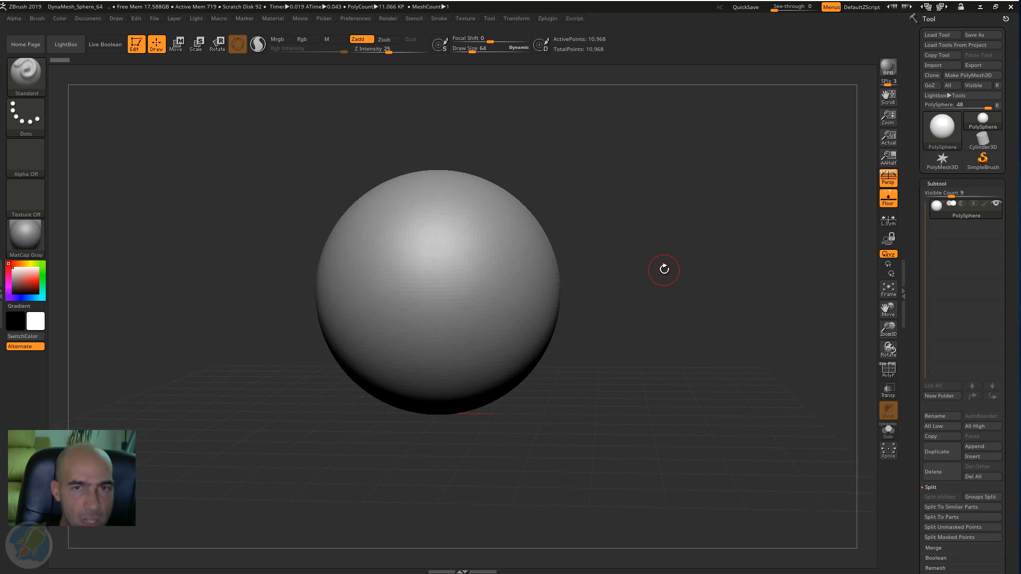
left_click_drag(682, 242, 694, 302)
key("f")
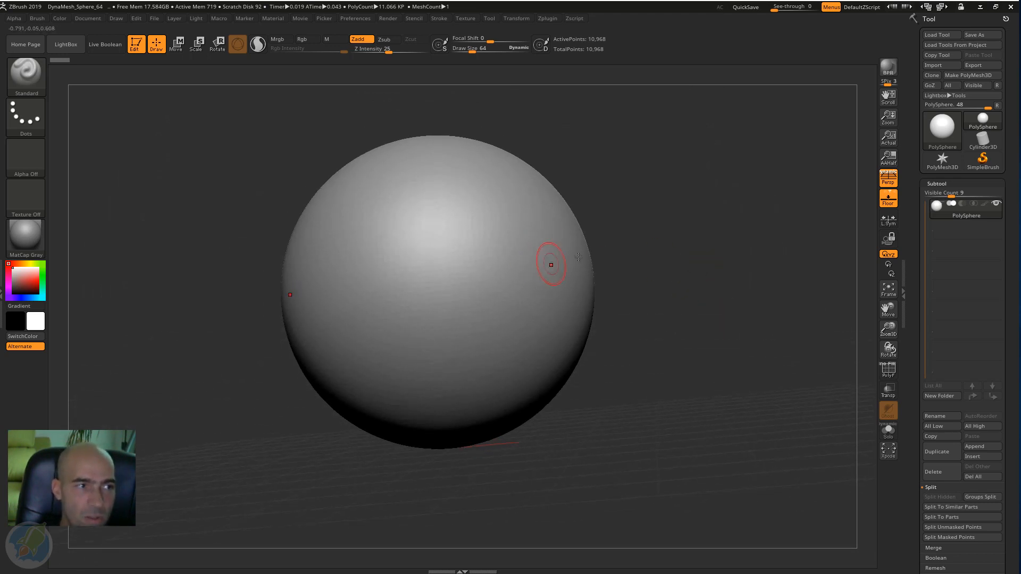
left_click_drag(693, 246, 697, 264, "shift")
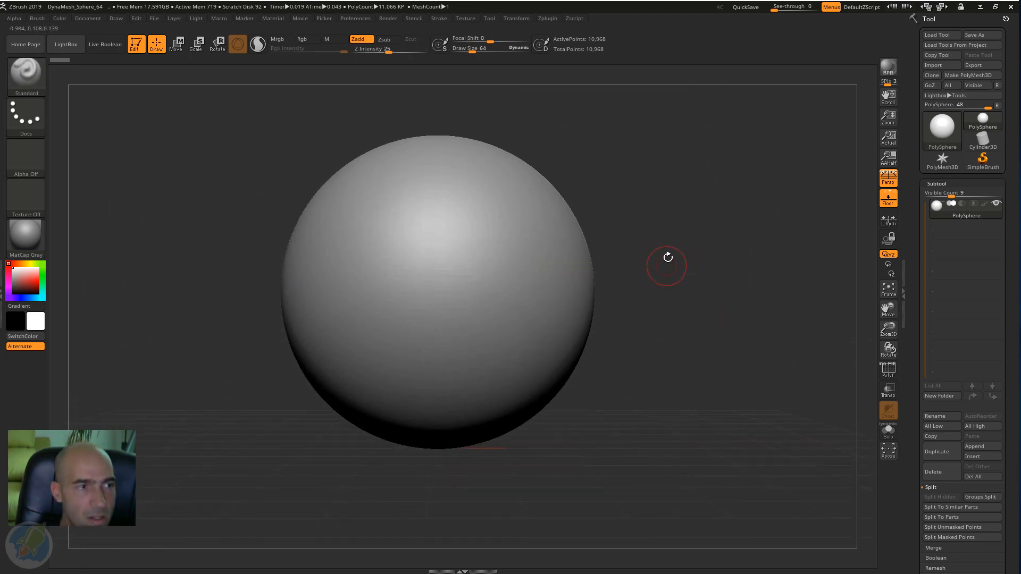
left_click_drag(677, 231, 698, 262, "alt")
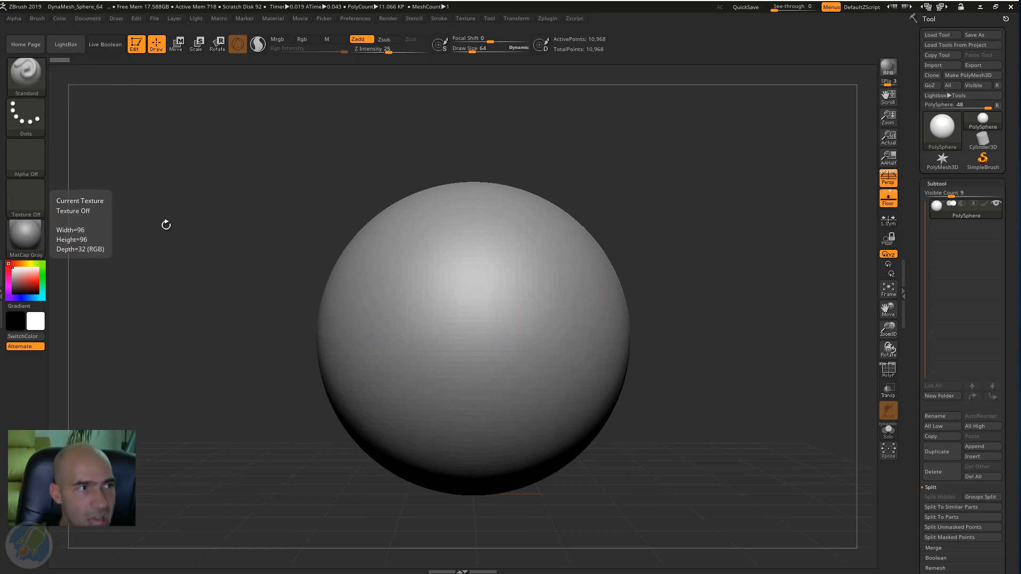
Sculpt symmetrical slanted brow ridges on the sphere's front with the Standard brush at Draw Size 92.
key("bracketright")
key("bracketright")
key("bracketright")
key("bracketright")
key("bracketright")
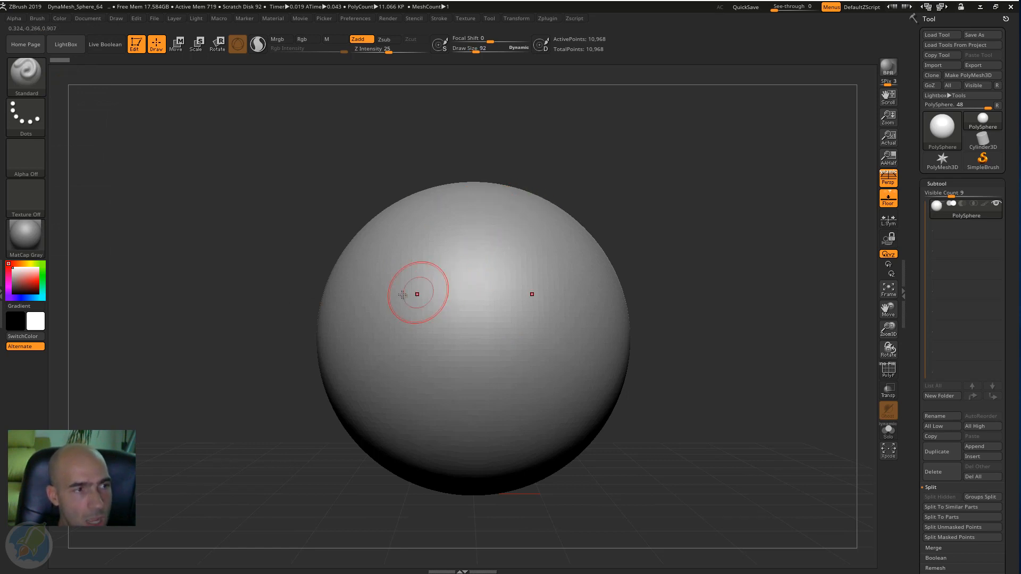
left_click_drag(376, 282, 432, 319)
left_click_drag(375, 279, 434, 320)
left_click_drag(375, 278, 433, 320)
left_click_drag(569, 286, 585, 290)
mouse_move(581, 290)
left_mouse_down()
mouse_move(601, 308)
mouse_move(588, 298)
left_mouse_up()
mouse_move(517, 318)
left_mouse_down()
mouse_move(577, 294)
mouse_move(499, 336)
left_mouse_up()
Sculpt a symmetrical V-shaped ridge on the sphere above the slanted brow ridges.
left_click_drag(714, 283, 638, 285)
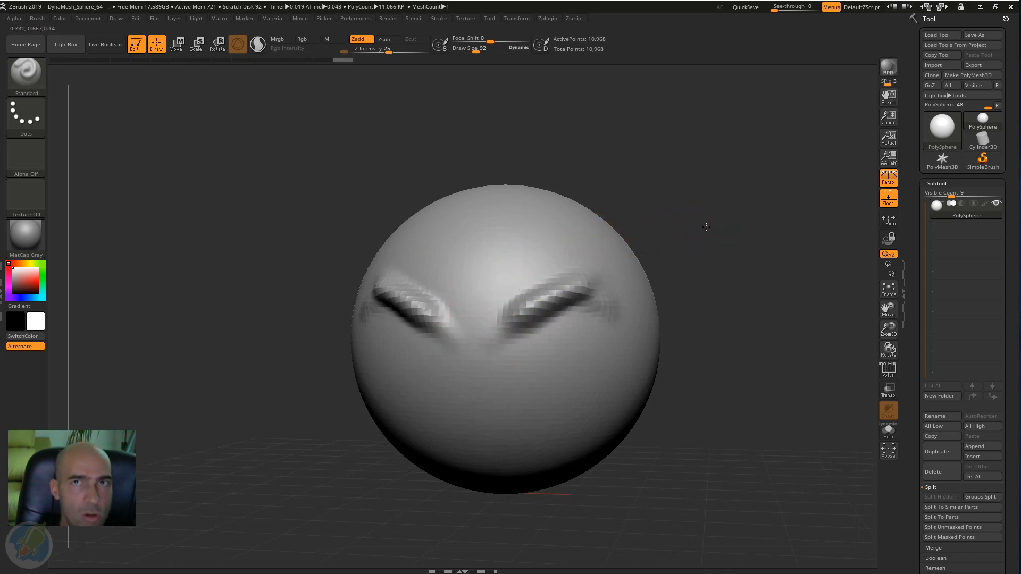
left_click_drag(706, 227, 716, 223)
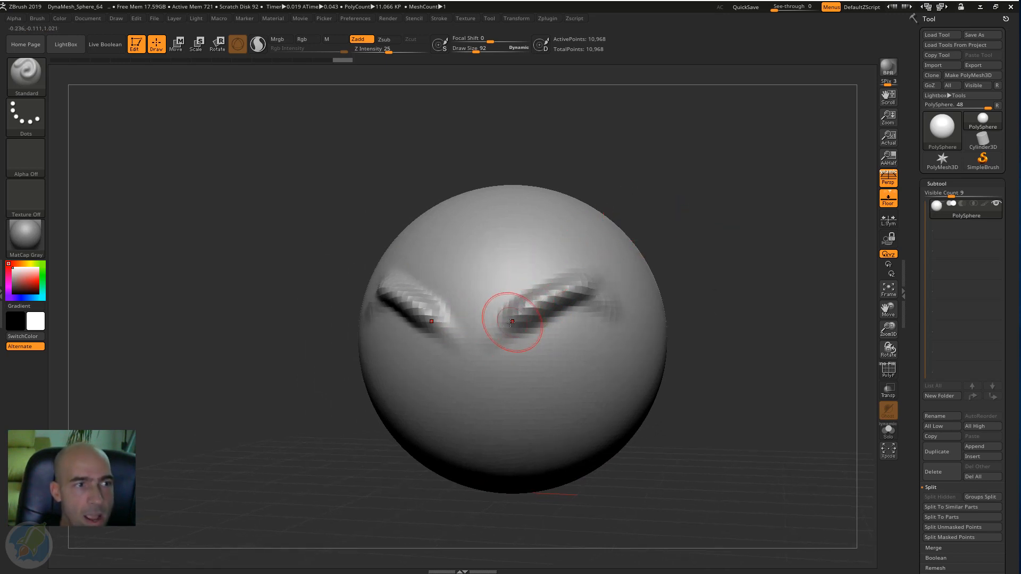
mouse_move(485, 263)
left_mouse_down()
mouse_move(571, 243)
mouse_move(474, 272)
left_mouse_up()
mouse_move(532, 255)
left_mouse_down()
mouse_move(480, 274)
mouse_move(564, 249)
left_mouse_up()
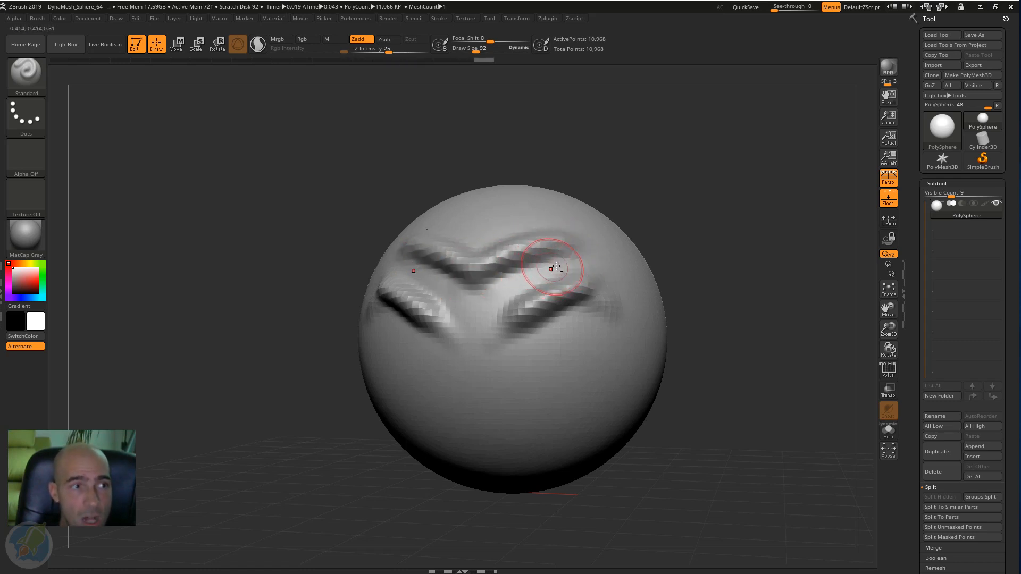
Enlarge the brush to Draw Size 132 and smooth away all the sculpted ridges until the sphere is even.
left_click_drag(556, 266, 488, 290, "alt")
mouse_move(700, 237)
left_mouse_down("alt")
mouse_move(664, 217)
mouse_move(638, 222)
mouse_move(678, 225)
left_mouse_up("alt")
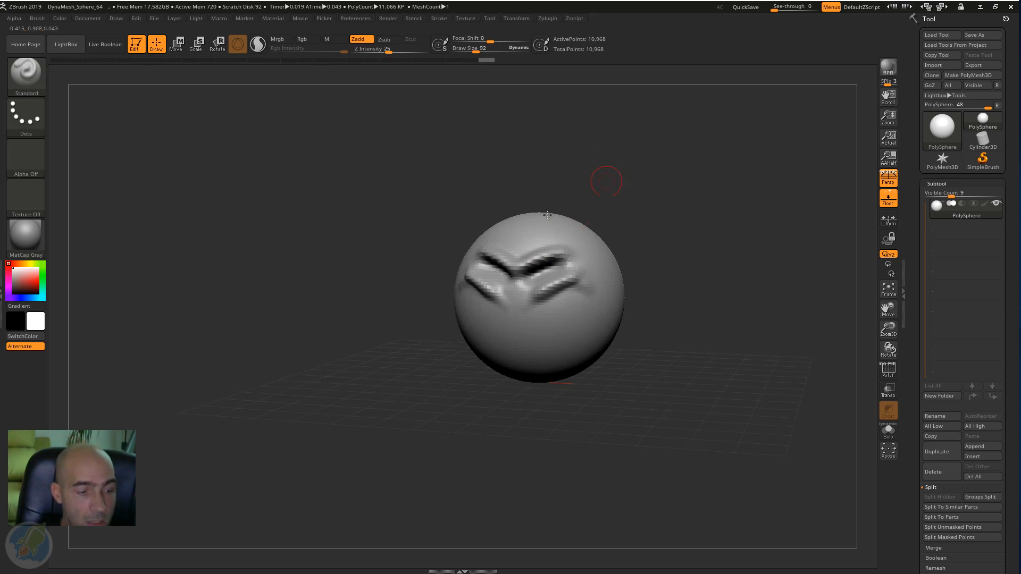
key("bracketright")
key("bracketright")
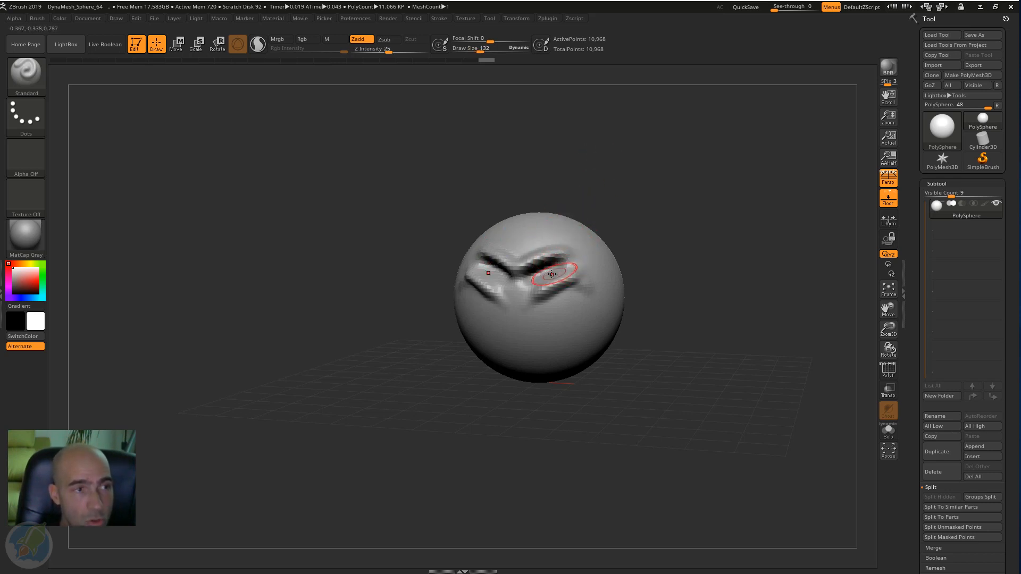
key("shift")
mouse_move(549, 255)
left_mouse_down("shift")
mouse_move(500, 266)
mouse_move(548, 263)
mouse_move(479, 287)
mouse_move(582, 280)
left_mouse_up("shift")
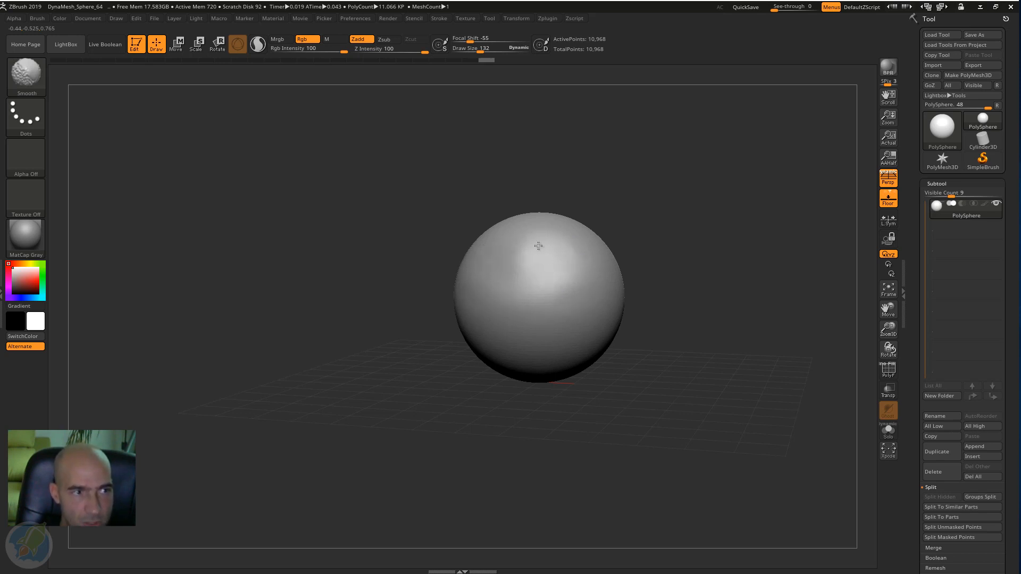
left_click_drag(539, 246, 527, 220, "shift")
mouse_move(672, 230)
left_mouse_down("alt")
mouse_move(705, 239)
mouse_move(675, 240)
left_mouse_up("alt")
mouse_move(505, 254)
left_mouse_down("shift")
mouse_move(534, 301)
mouse_move(536, 336)
left_mouse_up("shift")
mouse_move(695, 270)
left_mouse_down()
mouse_move(673, 270)
mouse_move(684, 275)
mouse_move(712, 254)
mouse_move(684, 250)
mouse_move(726, 264)
mouse_move(709, 246)
mouse_move(675, 246)
mouse_move(685, 239)
left_mouse_up()
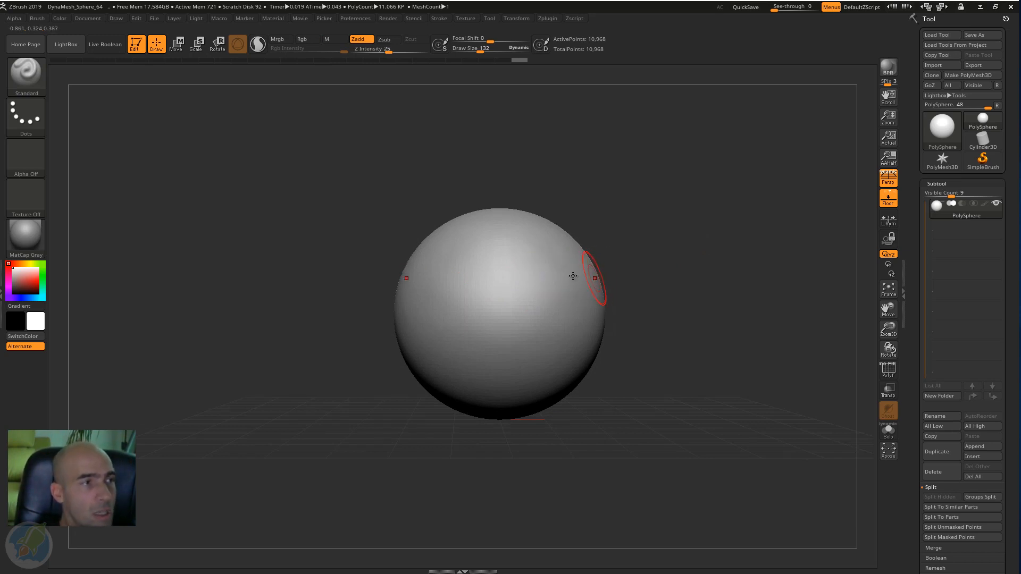
Examine the library of 3D sculpting brushes.
left_click(27, 70)
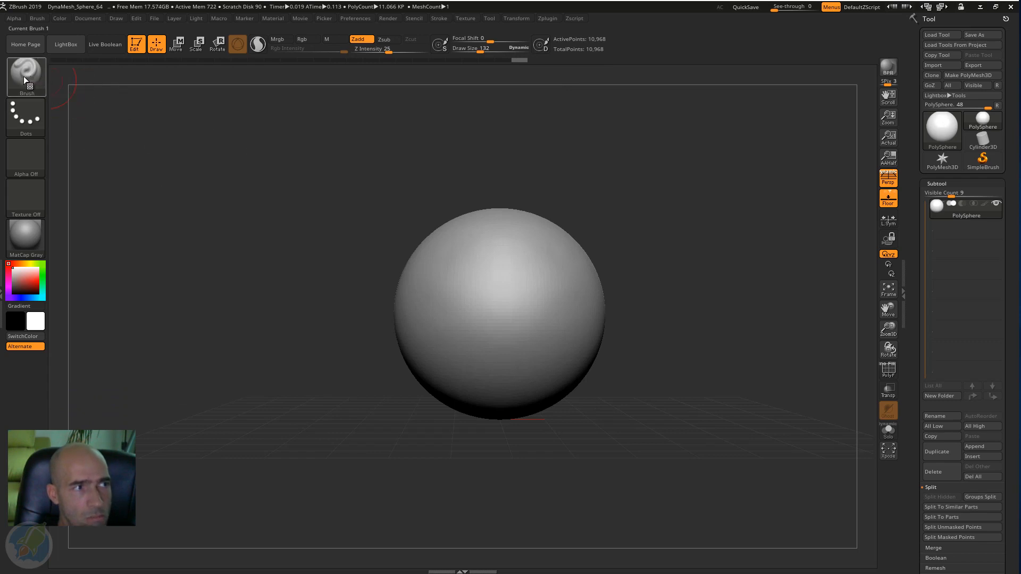
left_click(24, 75)
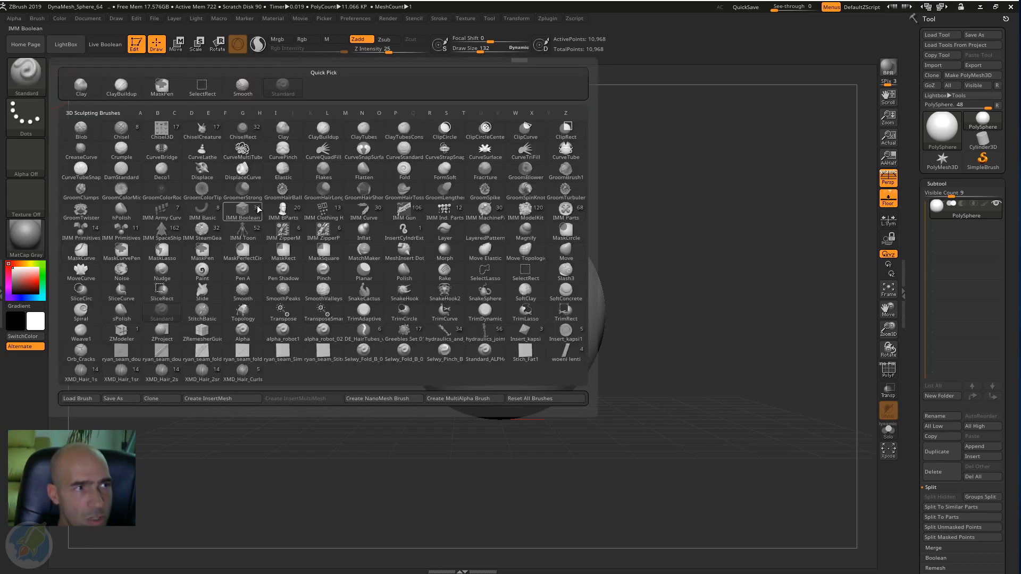
key("b")
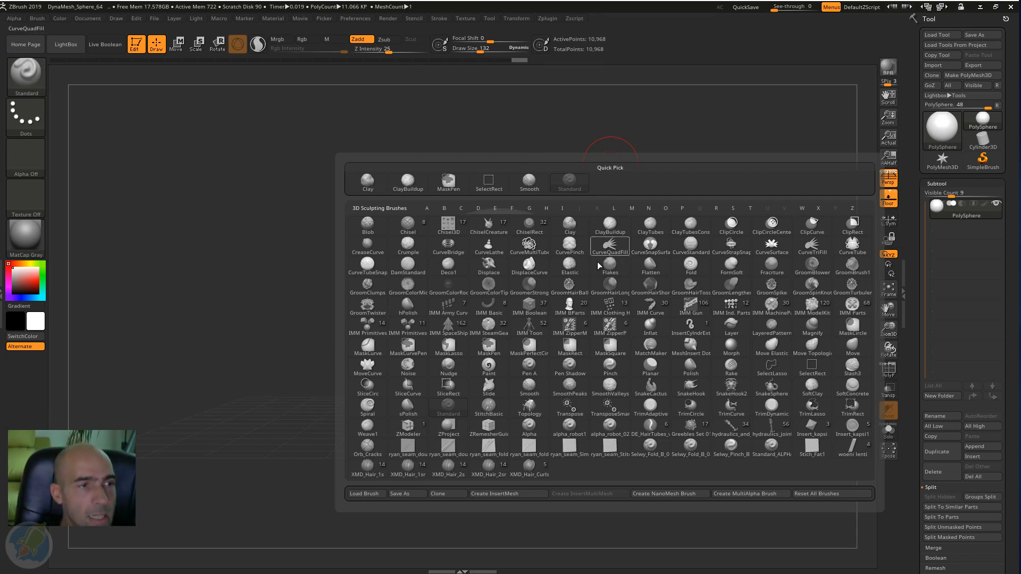
mouse_move(652, 365)
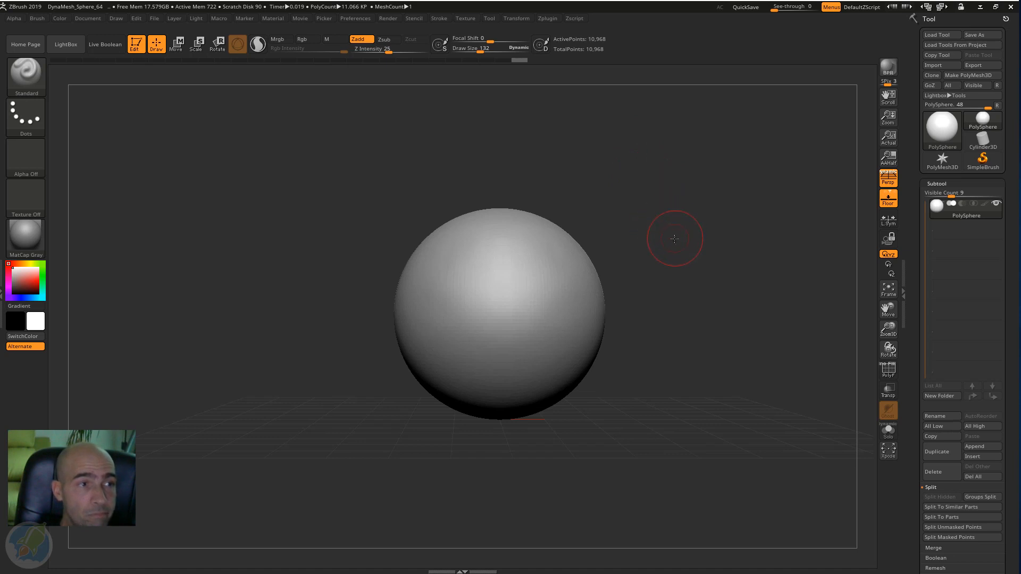
left_click_drag(675, 239, 198, 482)
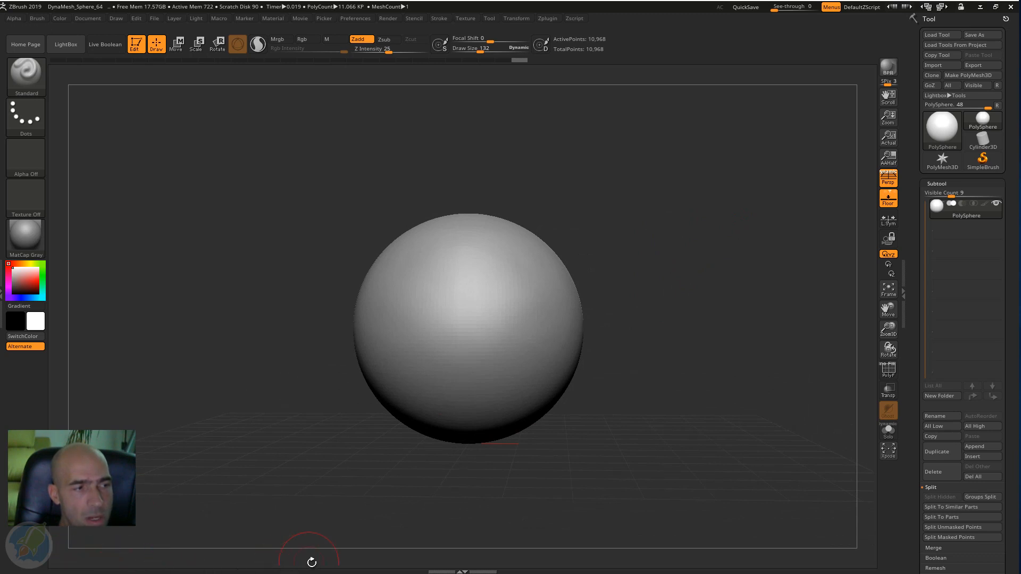
left_click_drag(669, 358, 670, 314)
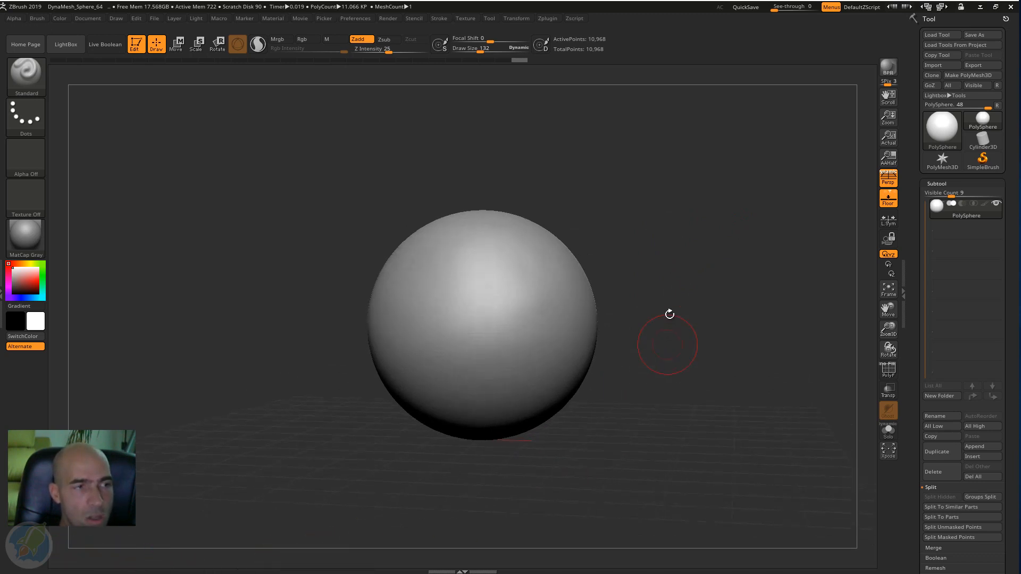
mouse_move(684, 252)
left_mouse_down("alt")
mouse_move(671, 230)
mouse_move(649, 249)
mouse_move(653, 226)
left_mouse_up("alt")
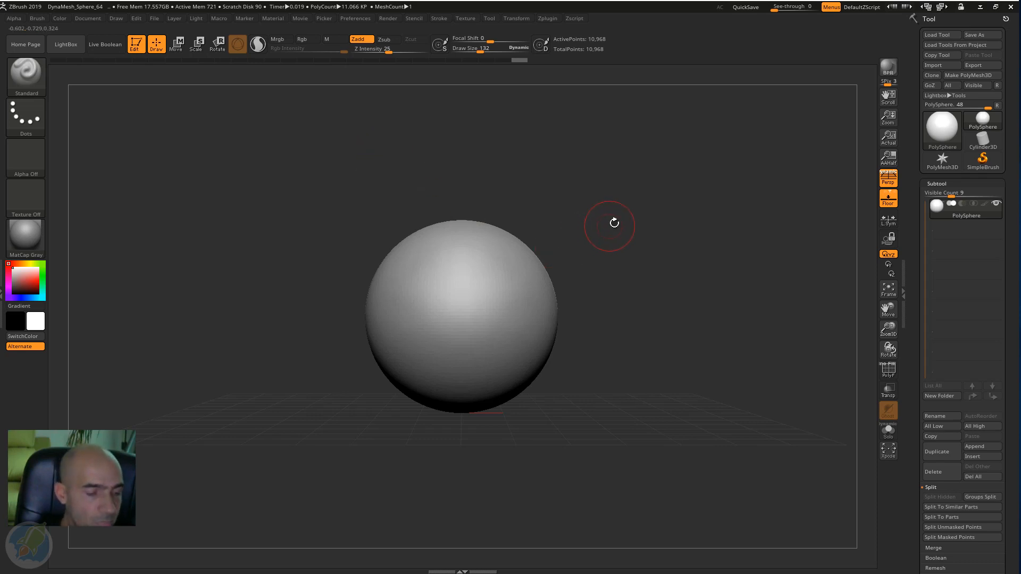
Choose the Move brush from the sculpting brushes beginning with M.
key("b")
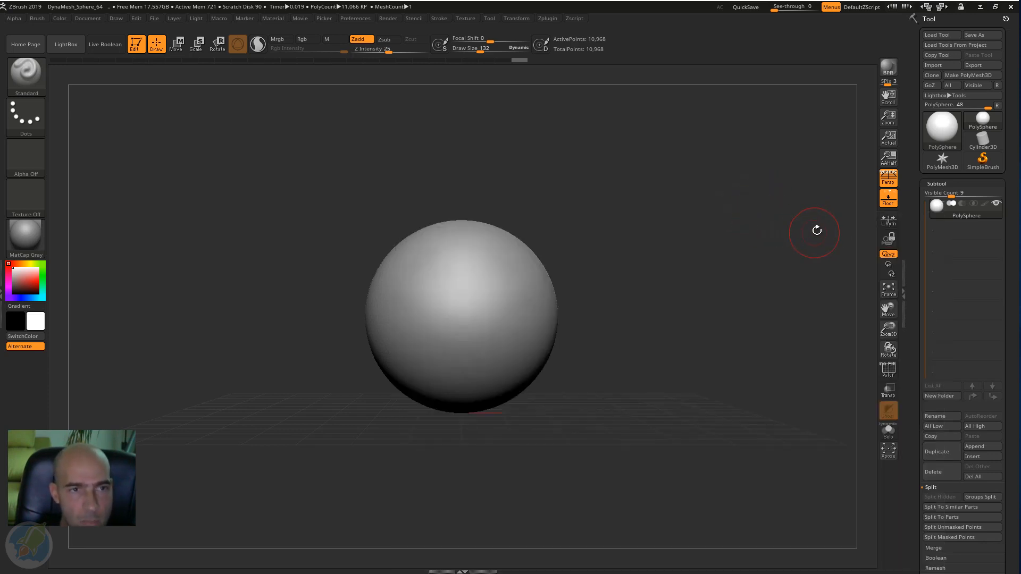
key("b")
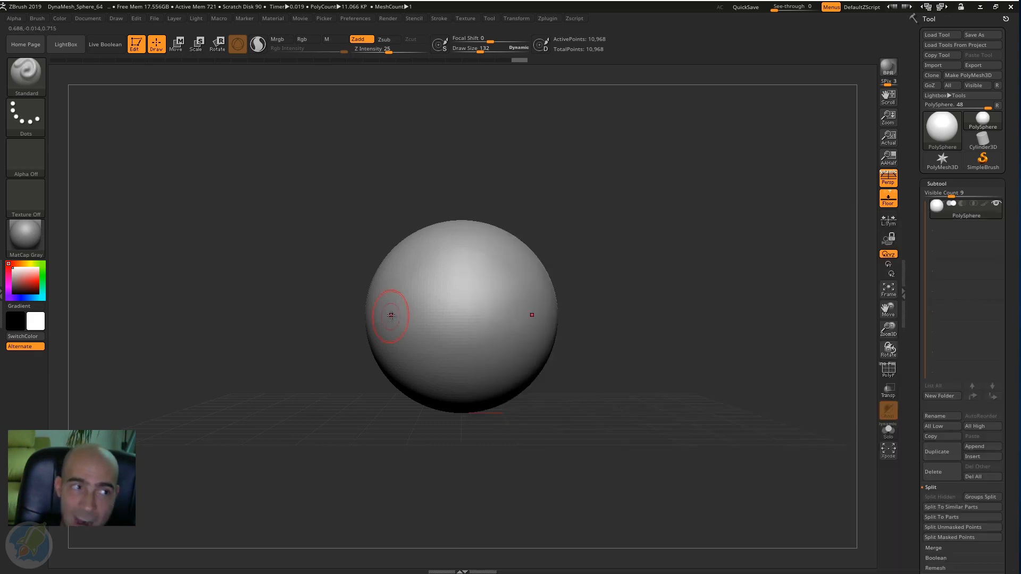
key("b")
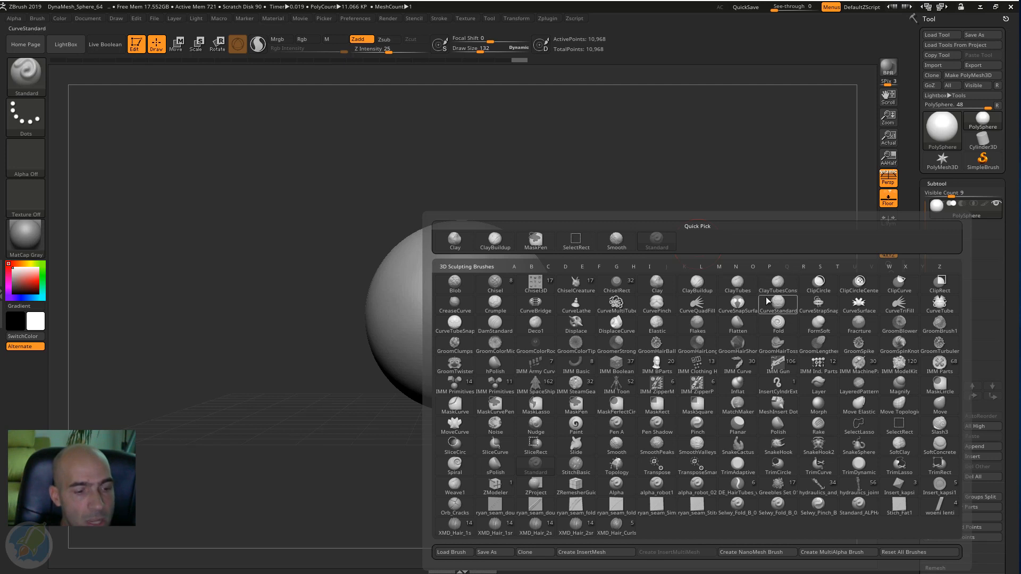
key("m")
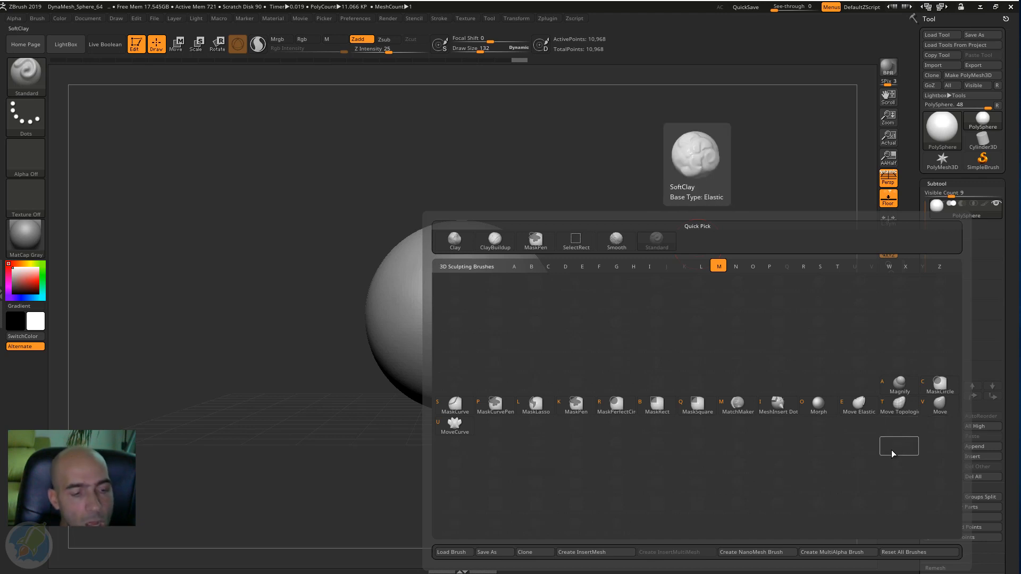
key("v")
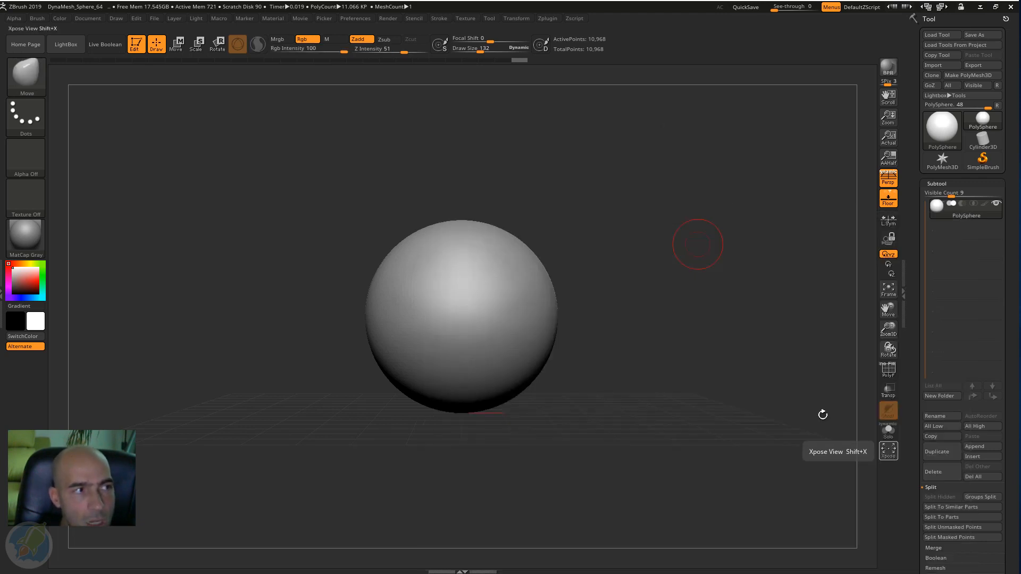
key("b")
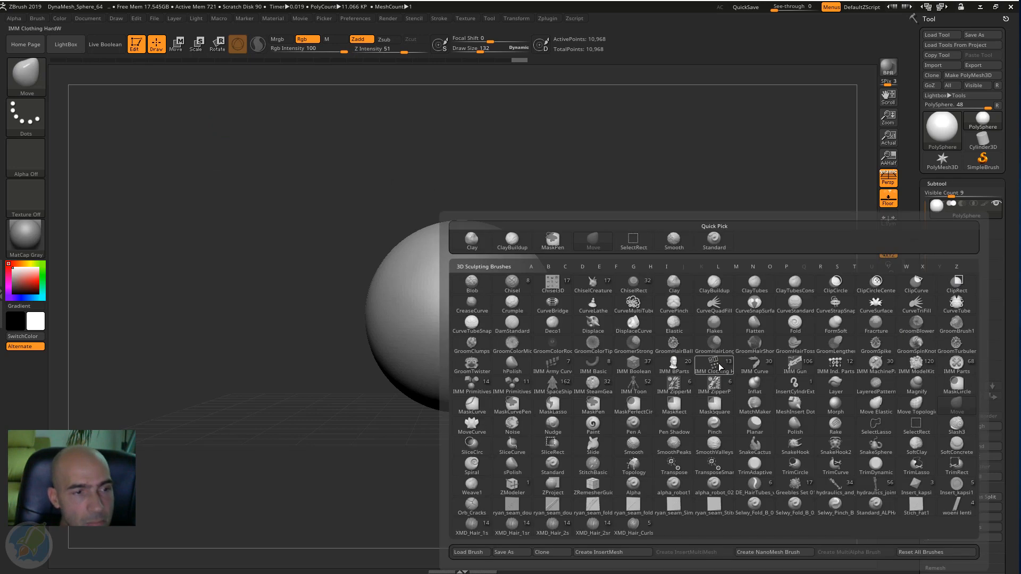
key("m")
key("v")
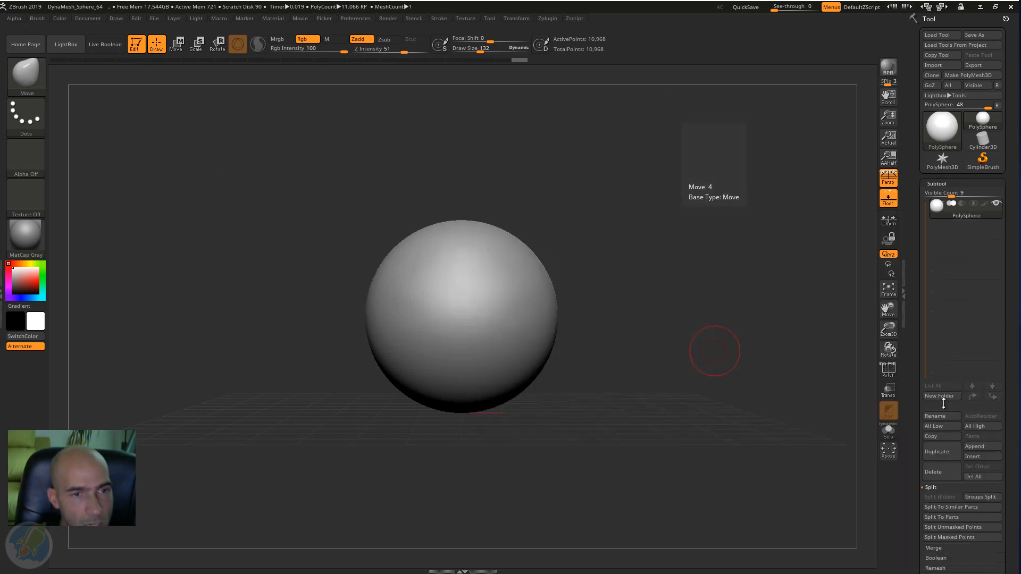
Enlarge the Move brush to Draw Size 591 for reshaping the whole sphere.
mouse_move(619, 223)
left_mouse_down()
mouse_move(601, 244)
mouse_move(604, 228)
left_mouse_up()
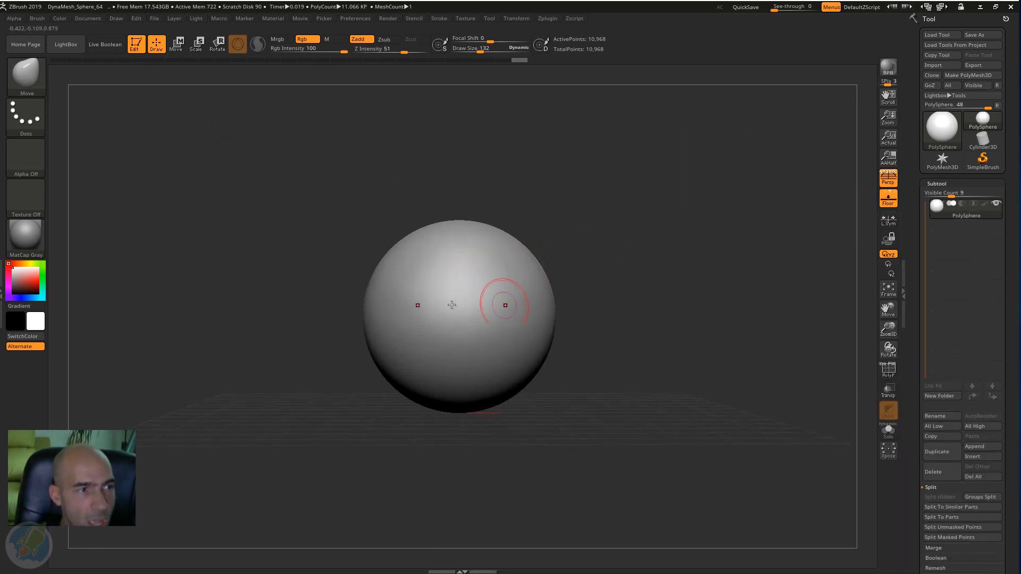
left_click_drag(640, 262, 625, 263)
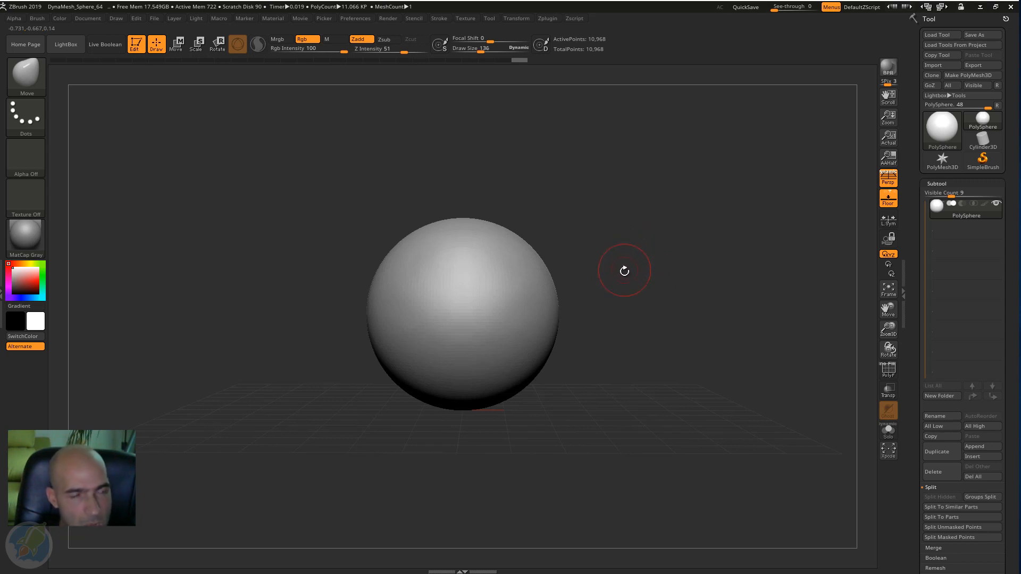
key("bracketright")
key("bracketright")
key("bracketright")
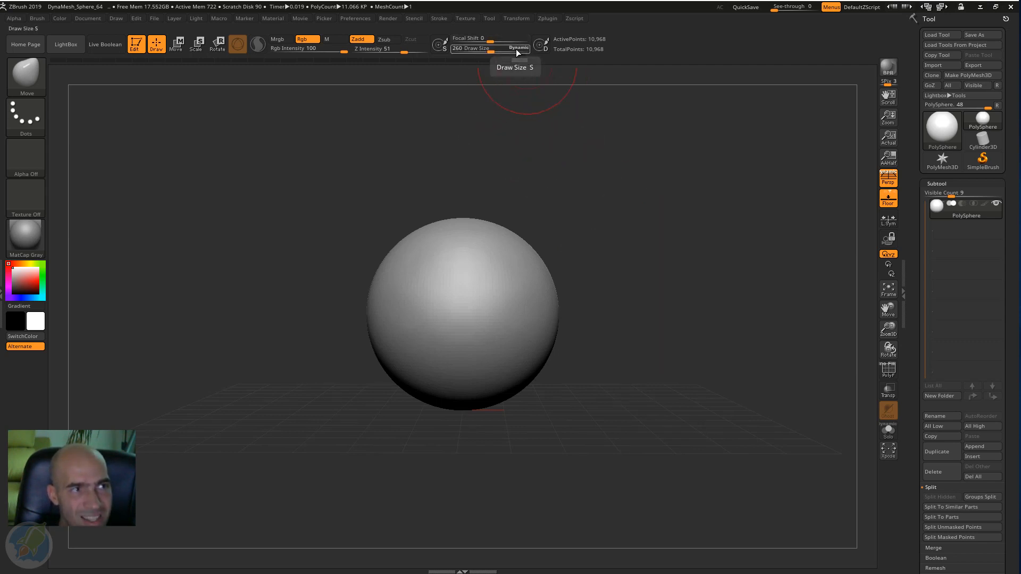
mouse_move(478, 50)
left_mouse_down()
mouse_move(498, 52)
mouse_move(473, 52)
mouse_move(486, 53)
left_mouse_up()
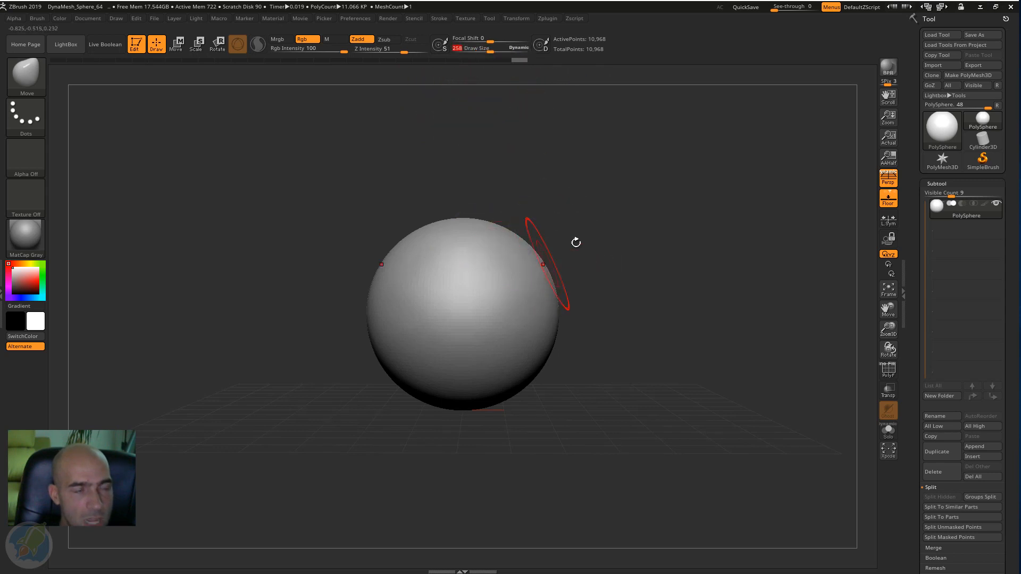
right_click_drag(603, 253, 503, 206, "ctrl")
mouse_move(535, 238)
right_mouse_down("ctrl")
mouse_move(614, 296)
mouse_move(638, 297)
mouse_move(636, 306)
right_mouse_up("ctrl")
left_click_drag(491, 51, 509, 53)
right_click_drag(609, 265, 521, 239, "ctrl")
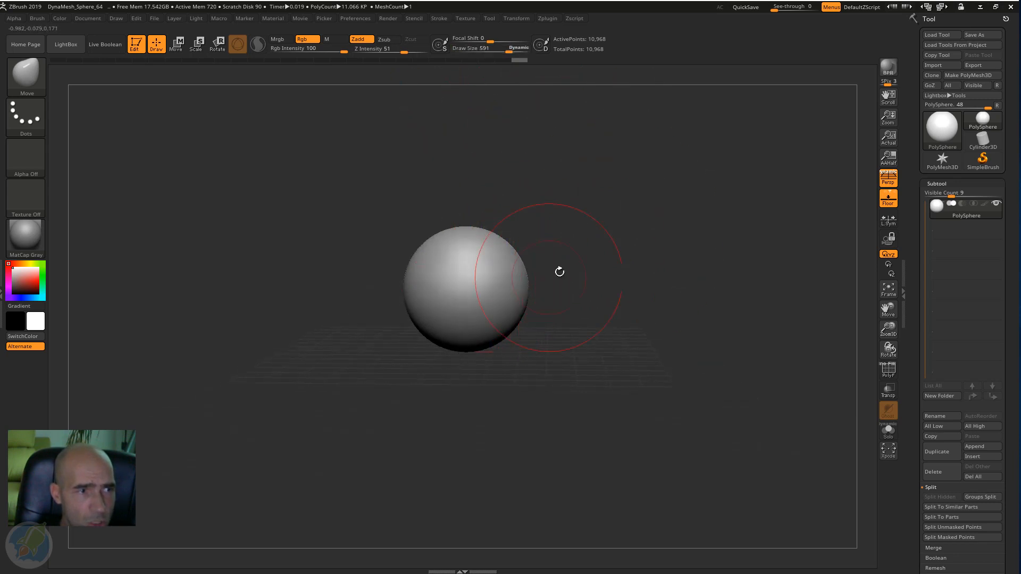
Reshape the sphere symmetrically into a tall, elongated head form with flatter sides using the Move brush.
right_click_drag(566, 274, 572, 258)
mouse_move(524, 290)
left_mouse_down()
mouse_move(481, 291)
mouse_move(475, 321)
left_mouse_up()
left_click_drag(464, 277, 476, 281)
left_click_drag(472, 327, 477, 321)
left_click_drag(464, 381, 501, 380)
left_click_drag(459, 344, 461, 340)
mouse_move(572, 321)
left_mouse_down()
mouse_move(602, 319)
mouse_move(530, 213)
mouse_move(506, 215)
left_mouse_up()
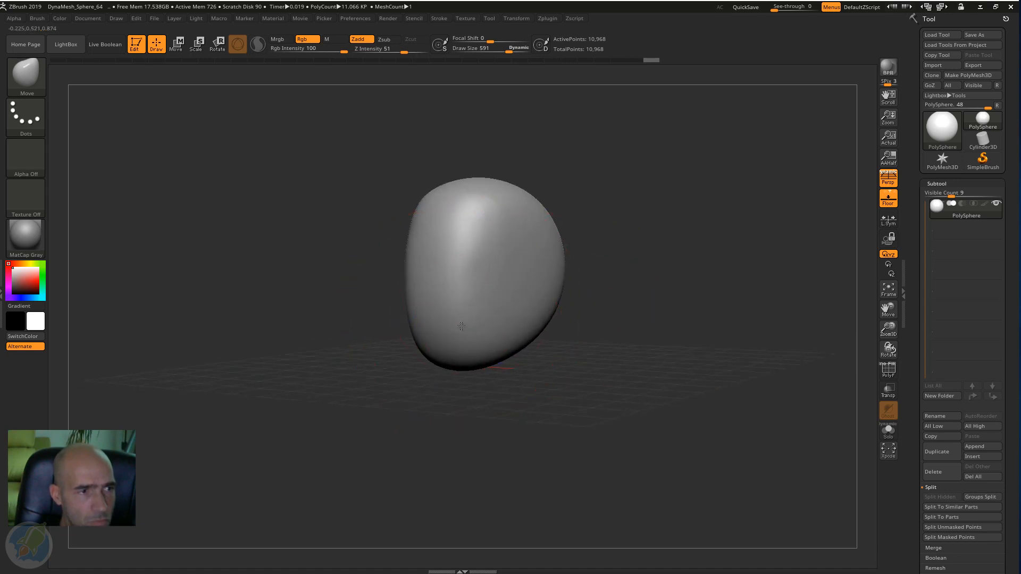
mouse_move(655, 280)
left_mouse_down()
mouse_move(638, 274)
mouse_move(655, 256)
mouse_move(690, 260)
mouse_move(629, 262)
left_mouse_up()
left_click_drag(629, 262, 659, 269, "alt")
left_click_drag(658, 382, 851, 250)
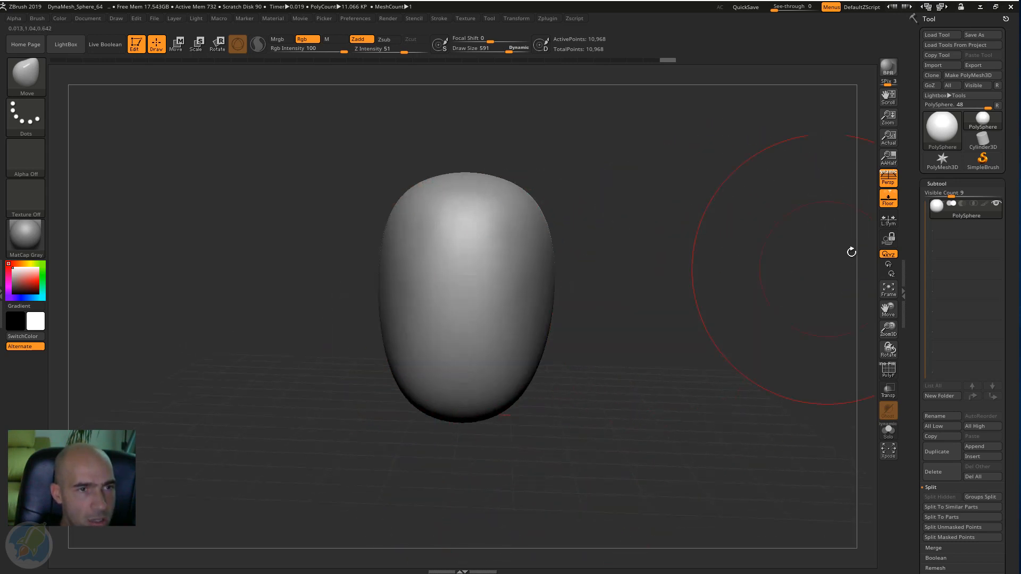
Hide the floor grid and compare the head form with perspective distortion off and on, leaving it on.
left_click(889, 199)
left_click_drag(732, 232, 811, 196)
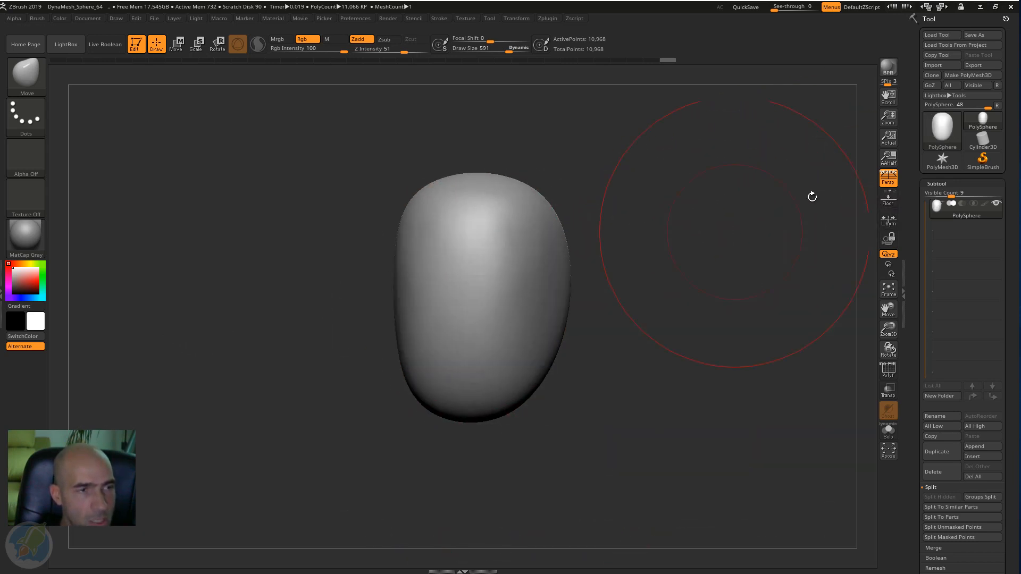
left_click(888, 184)
left_click(888, 186)
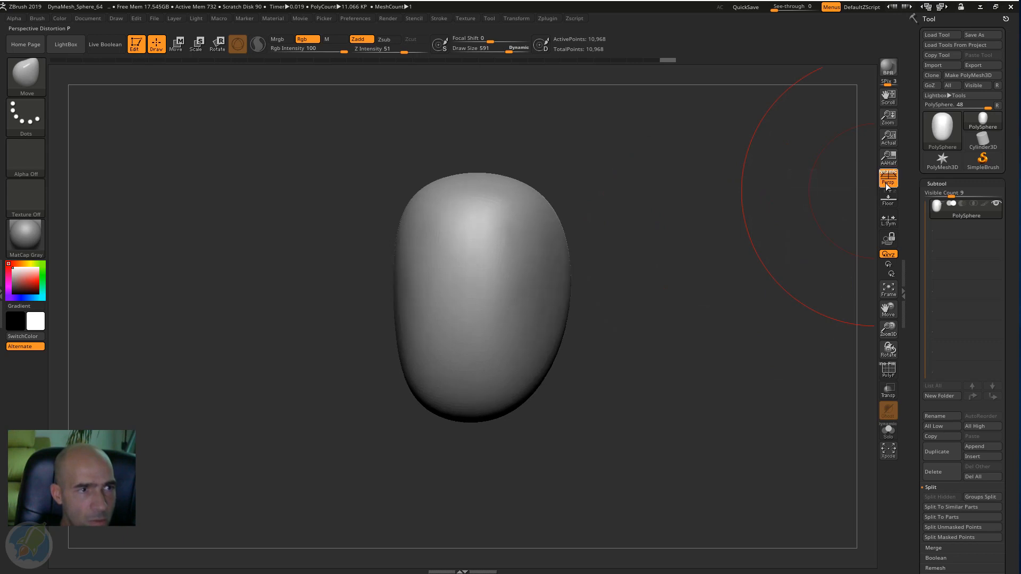
left_click(889, 186)
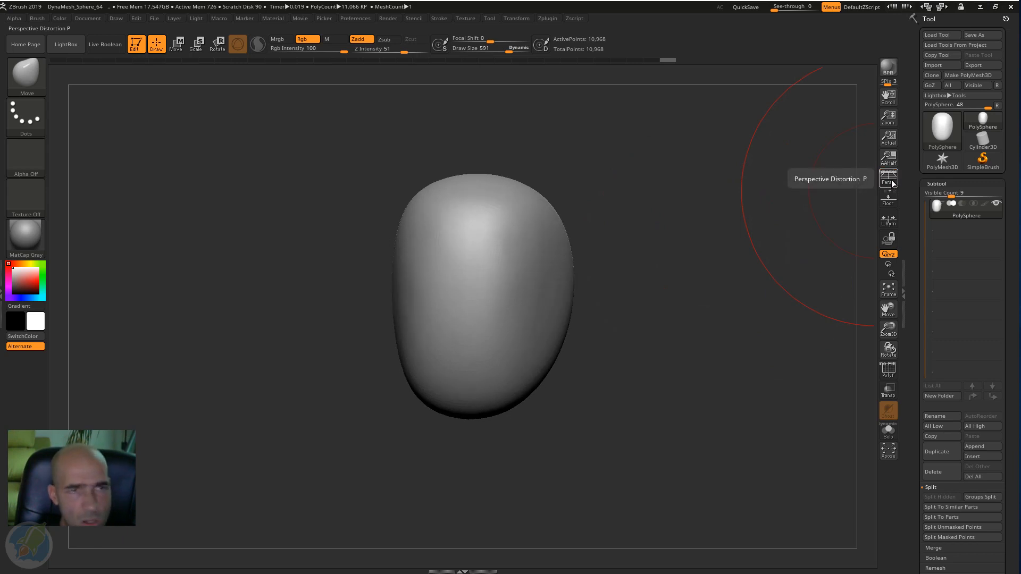
left_click(888, 185)
Narrow the head's lower sides toward the chin and push the underside up into a hollow behind the jaw.
left_click_drag(617, 232, 627, 271, "alt")
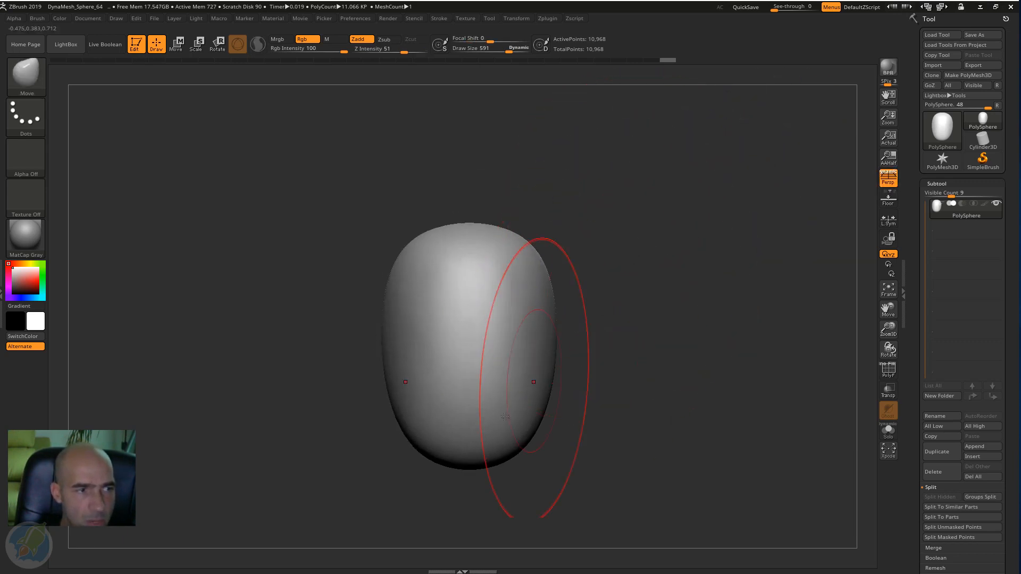
mouse_move(517, 426)
left_mouse_down()
mouse_move(508, 432)
mouse_move(513, 425)
left_mouse_up()
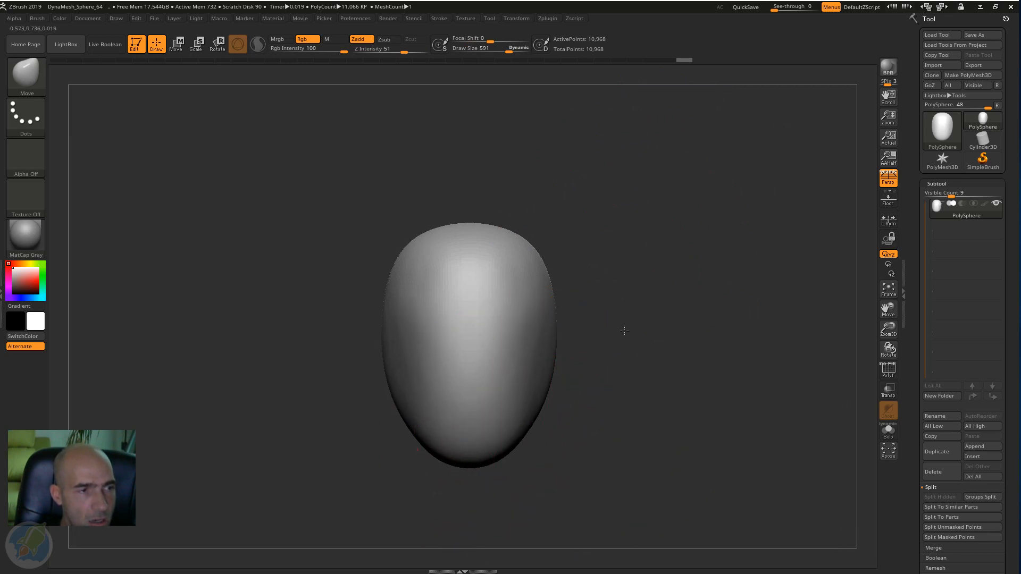
left_click_drag(625, 333, 594, 320)
left_click_drag(679, 355, 671, 345)
mouse_move(778, 384)
left_mouse_down()
mouse_move(658, 352)
mouse_move(703, 337)
mouse_move(678, 320)
mouse_move(627, 335)
mouse_move(668, 314)
mouse_move(691, 367)
mouse_move(675, 317)
mouse_move(698, 357)
mouse_move(721, 324)
mouse_move(535, 292)
mouse_move(738, 311)
mouse_move(681, 299)
mouse_move(714, 331)
mouse_move(701, 353)
mouse_move(710, 375)
mouse_move(684, 399)
mouse_move(680, 441)
left_mouse_up()
left_click_drag(725, 353, 697, 357)
left_click_drag(784, 375, 707, 380)
left_click_drag(524, 420, 525, 406)
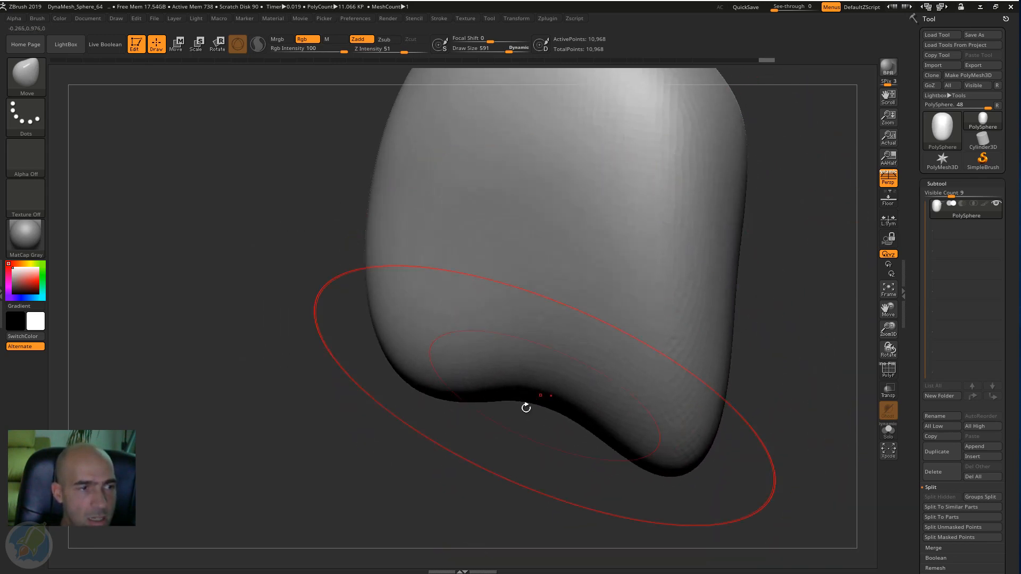
Pull the rear of the underside outward into a neck and shape the inward curve at the nape.
left_click_drag(766, 373, 676, 367)
left_click_drag(386, 386, 382, 402)
mouse_move(699, 324)
left_mouse_down("alt")
mouse_move(665, 362)
mouse_move(590, 390)
mouse_move(633, 396)
mouse_move(631, 372)
mouse_move(646, 394)
mouse_move(633, 396)
left_mouse_up("alt")
left_click_drag(798, 399, 729, 399)
mouse_move(750, 407)
left_mouse_down()
mouse_move(697, 425)
mouse_move(548, 304)
mouse_move(576, 246)
mouse_move(564, 360)
mouse_move(487, 362)
left_mouse_up()
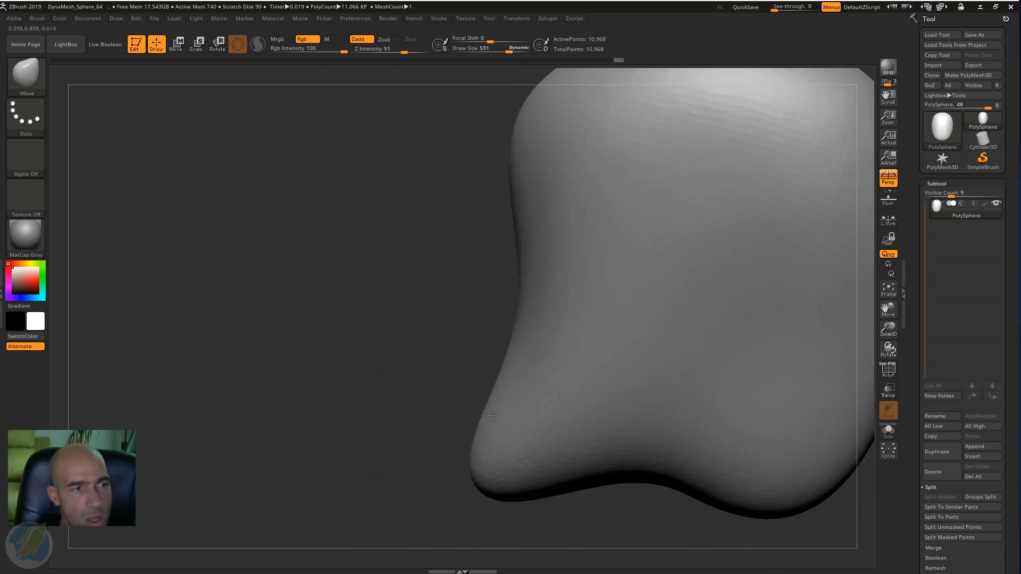
left_click_drag(479, 441, 422, 425)
mouse_move(505, 298)
left_mouse_down()
mouse_move(556, 285)
mouse_move(492, 292)
left_mouse_up()
Undo the last sculpting change and pull the chin slightly forward with the Move brush.
mouse_move(474, 223)
left_mouse_down("alt")
mouse_move(405, 334)
mouse_move(392, 324)
mouse_move(378, 358)
mouse_move(420, 367)
left_mouse_up("alt")
key("ctrl+z")
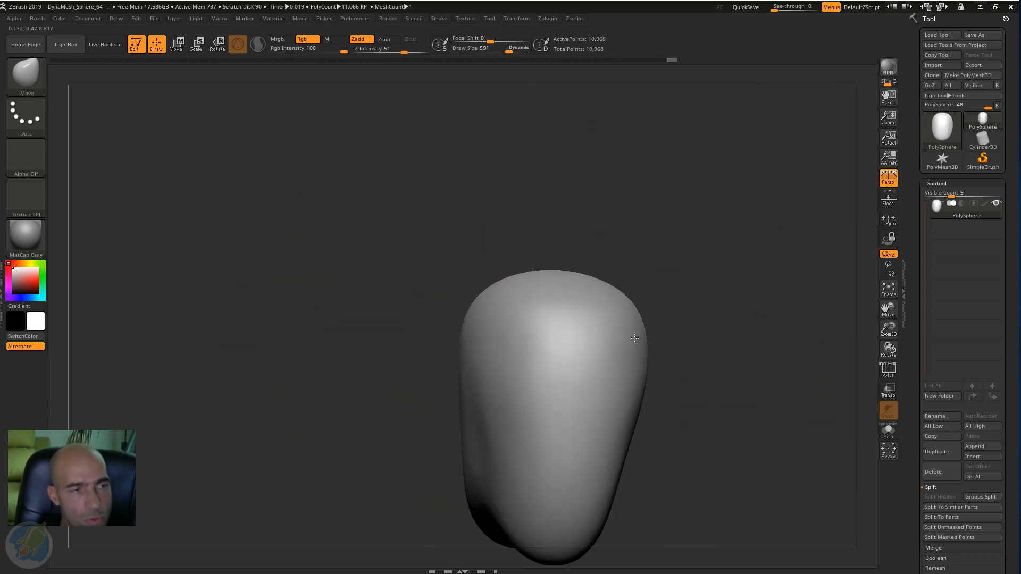
mouse_move(697, 417)
left_mouse_down("alt")
mouse_move(695, 287)
mouse_move(733, 314)
mouse_move(701, 295)
mouse_move(686, 328)
mouse_move(677, 312)
mouse_move(722, 270)
left_mouse_up("alt")
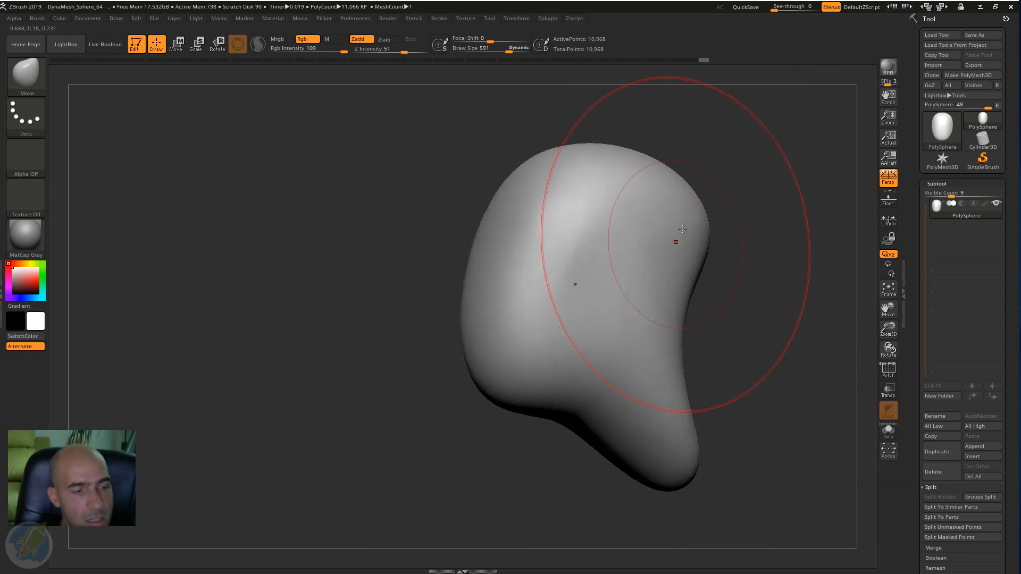
left_click_drag(512, 402, 504, 403)
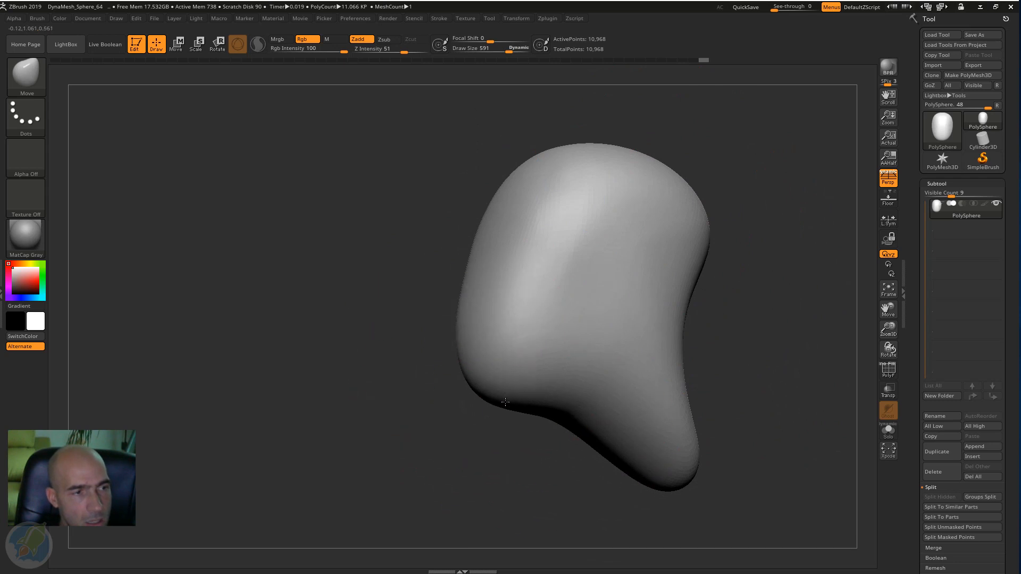
Push the front of the lower face slightly back with the Move brush and set the Draw Size to 104 without Dynamic sizing.
left_click_drag(482, 347, 514, 329)
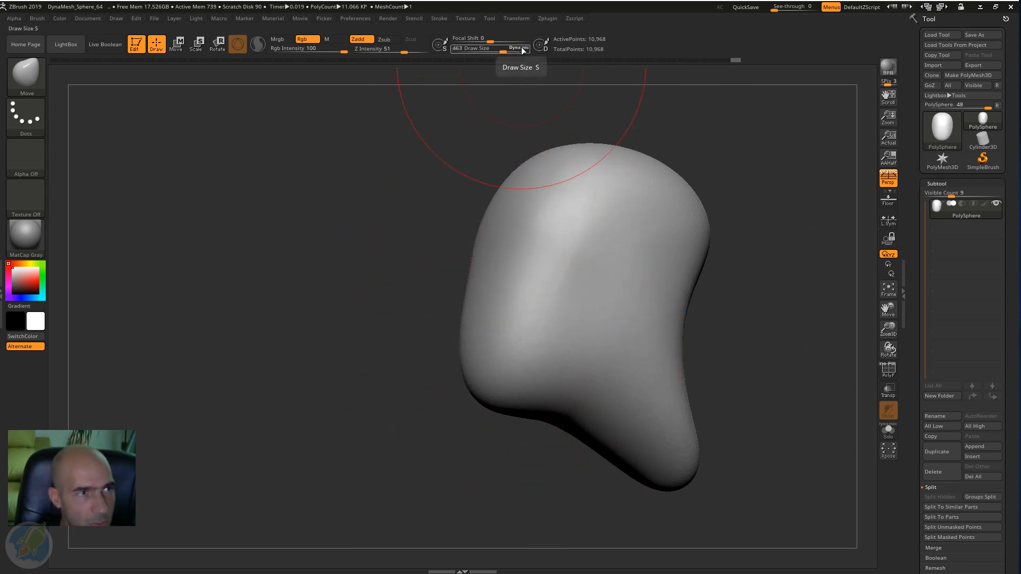
mouse_move(517, 49)
left_mouse_down()
mouse_move(527, 49)
mouse_move(477, 52)
left_mouse_up()
Compare how much of the head the fixed-size brush covers at several zoom levels.
left_click_drag(750, 264, 724, 234, "alt")
mouse_move(704, 315)
left_mouse_down("alt")
mouse_move(741, 367)
mouse_move(674, 314)
mouse_move(595, 272)
mouse_move(577, 244)
mouse_move(680, 333)
mouse_move(578, 237)
left_mouse_up("alt")
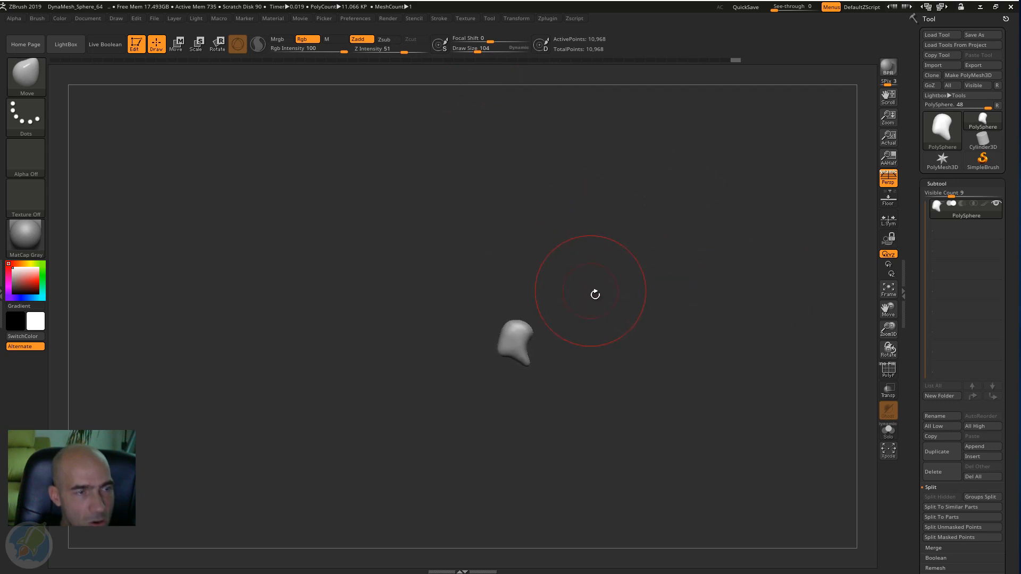
left_click_drag(595, 295, 512, 337, "alt")
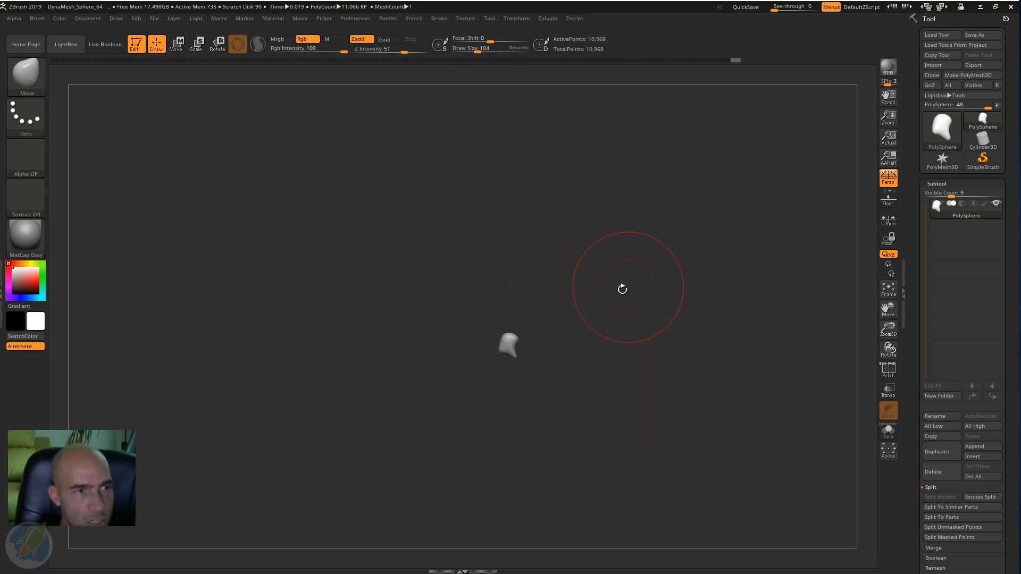
mouse_move(622, 289)
left_mouse_down("alt")
mouse_move(668, 310)
mouse_move(696, 347)
left_mouse_up("alt")
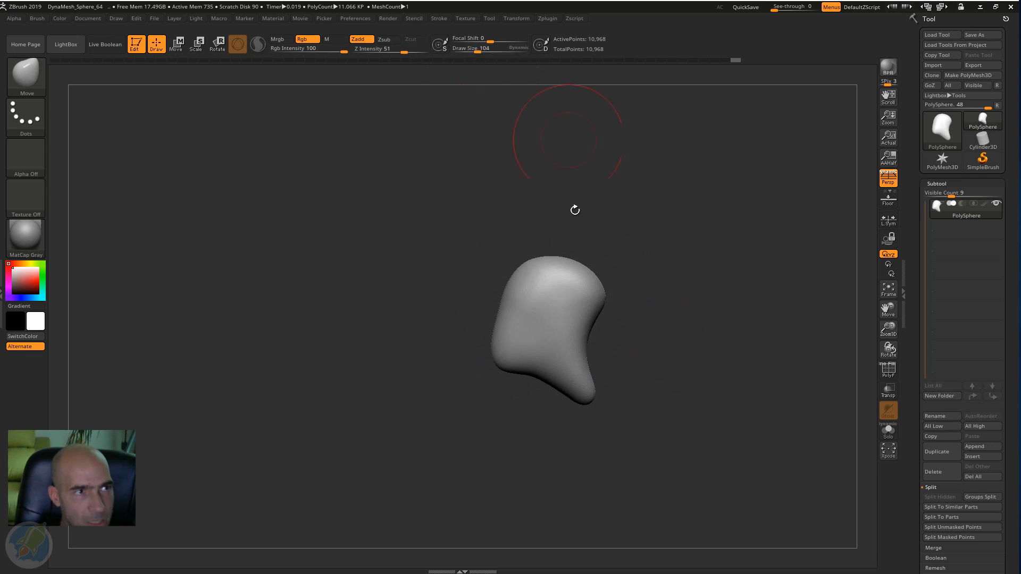
left_click_drag(654, 297, 617, 292, "alt")
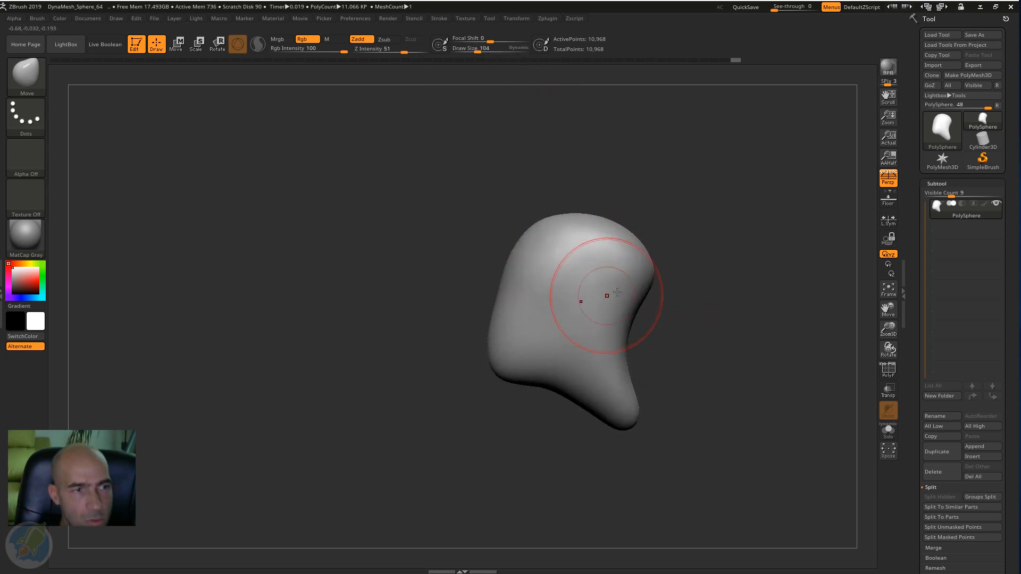
left_click_drag(679, 319, 544, 316, "alt")
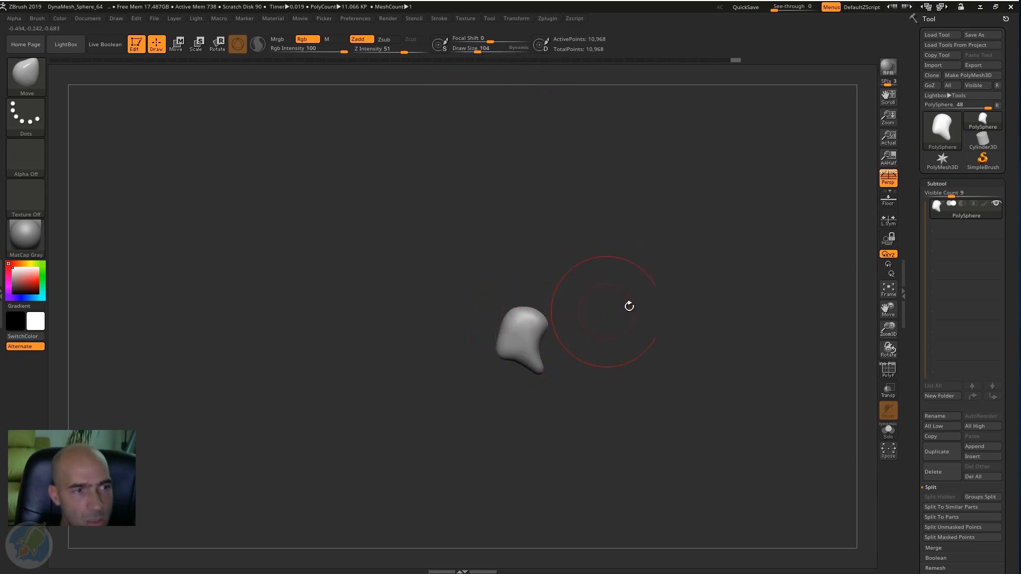
mouse_move(629, 307)
left_mouse_down("alt")
mouse_move(688, 296)
mouse_move(677, 330)
mouse_move(653, 268)
left_mouse_up("alt")
Refine the sides of the neck and the area behind the jaw with the smaller Move brush.
left_click_drag(591, 364, 609, 357)
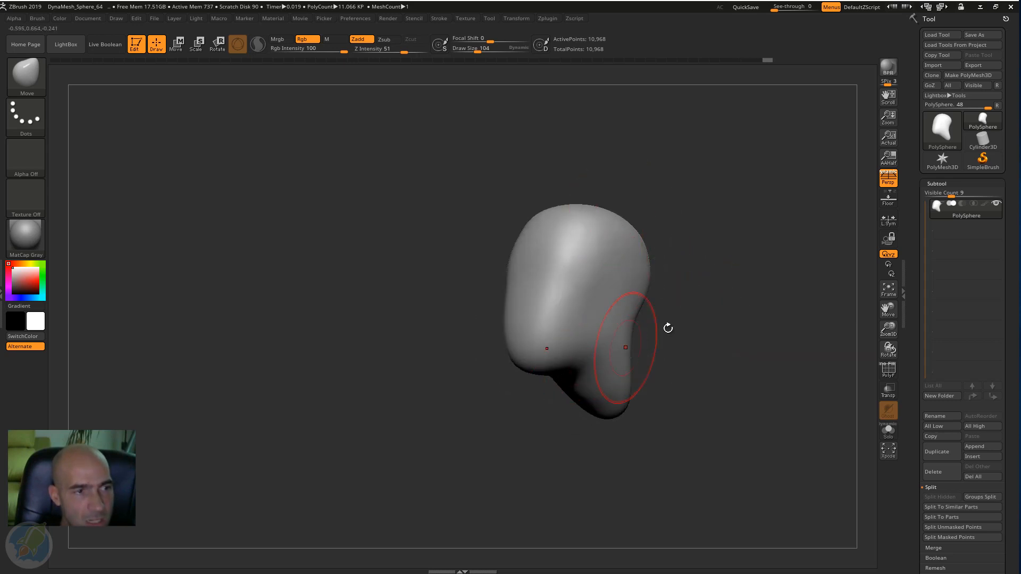
left_click_drag(668, 328, 709, 315)
left_click_drag(607, 346, 619, 372)
mouse_move(756, 318)
left_mouse_down()
mouse_move(700, 318)
mouse_move(678, 300)
mouse_move(628, 332)
mouse_move(578, 315)
left_mouse_up()
left_click_drag(668, 279, 631, 282)
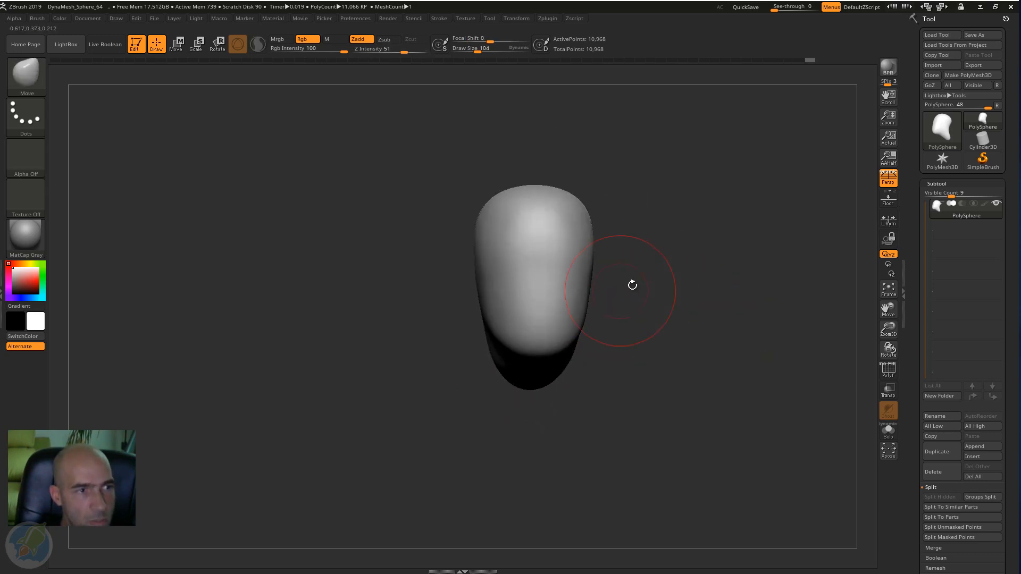
Pull the lower end of the neck forward and down with the Move brush to form a fuller neck base.
left_click_drag(600, 220, 640, 317)
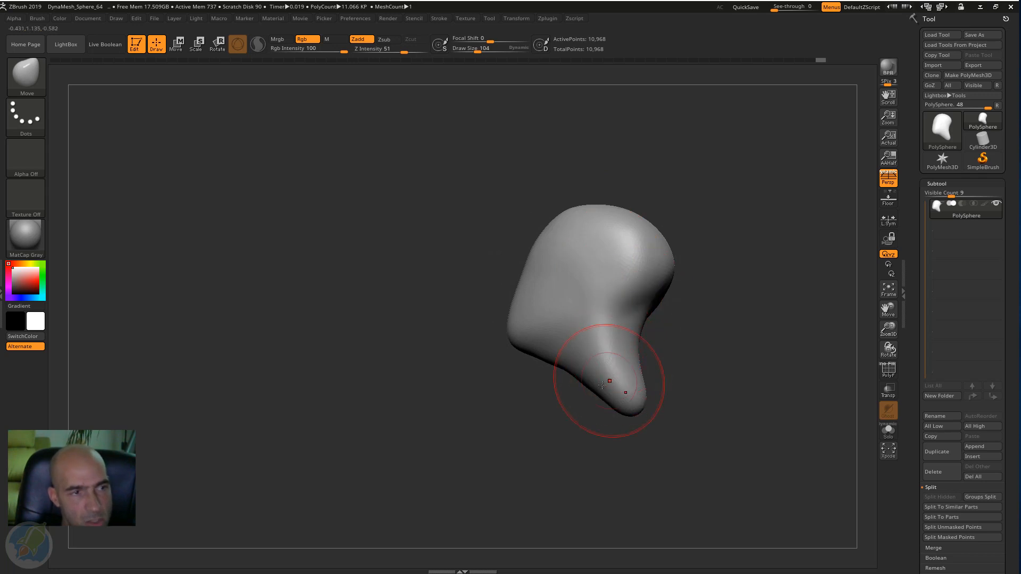
left_click_drag(561, 409, 596, 403)
left_click_drag(670, 389, 579, 354)
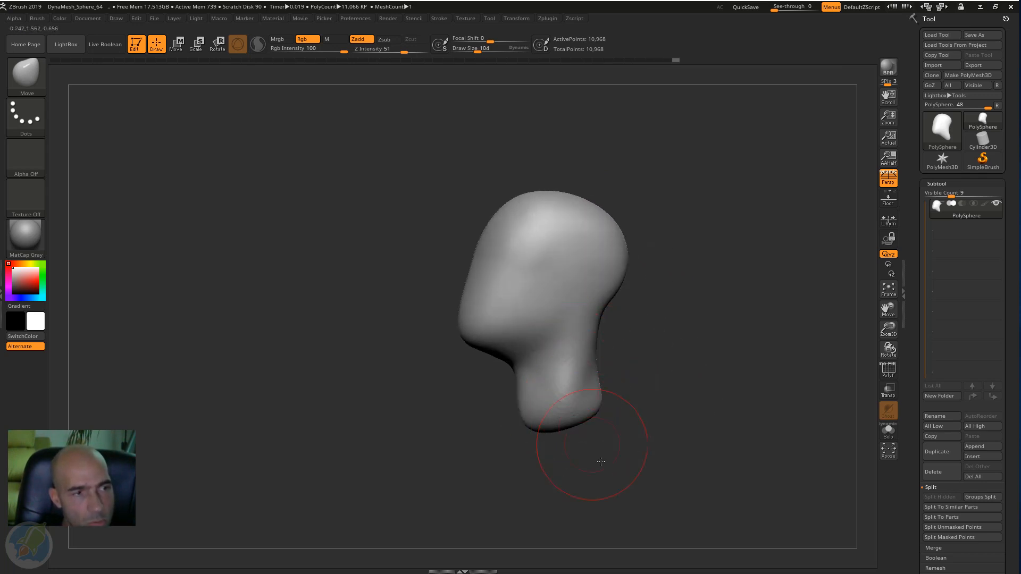
left_click_drag(601, 461, 557, 431)
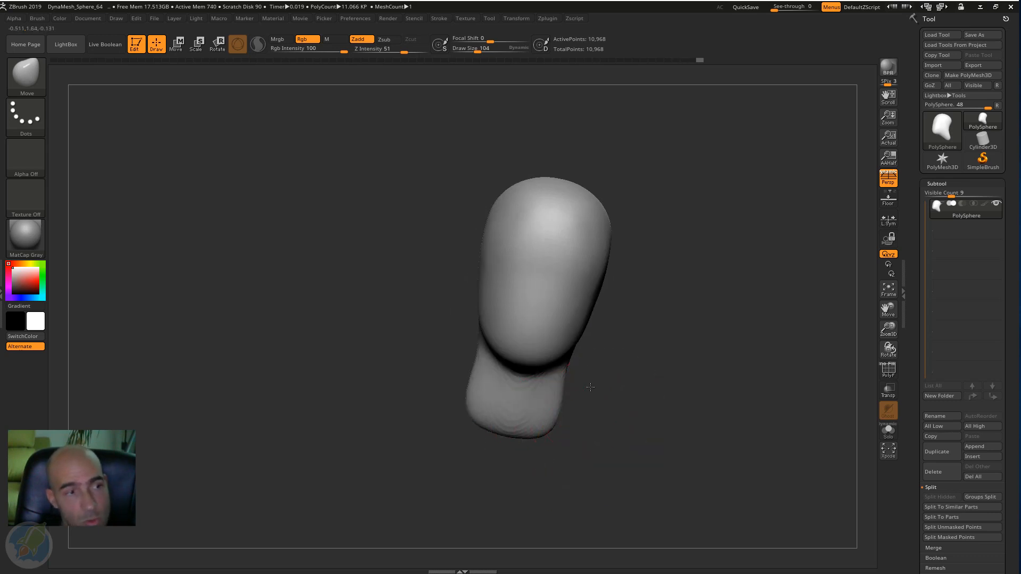
Fill out the back and sides of the skull and push the underside of the jaw up where it meets the neck.
mouse_move(590, 387)
left_mouse_down()
mouse_move(582, 384)
mouse_move(672, 349)
mouse_move(611, 337)
mouse_move(599, 355)
mouse_move(666, 322)
mouse_move(650, 266)
mouse_move(611, 268)
left_mouse_up()
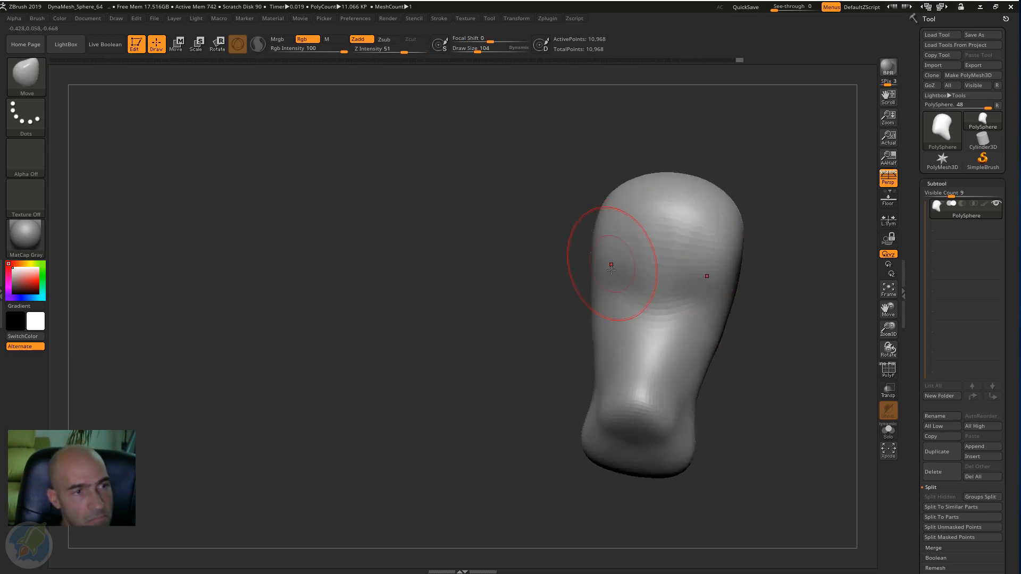
mouse_move(531, 335)
left_mouse_down()
mouse_move(564, 298)
mouse_move(611, 296)
mouse_move(628, 326)
mouse_move(586, 340)
mouse_move(622, 330)
mouse_move(659, 298)
mouse_move(624, 309)
mouse_move(729, 310)
mouse_move(686, 296)
left_mouse_up()
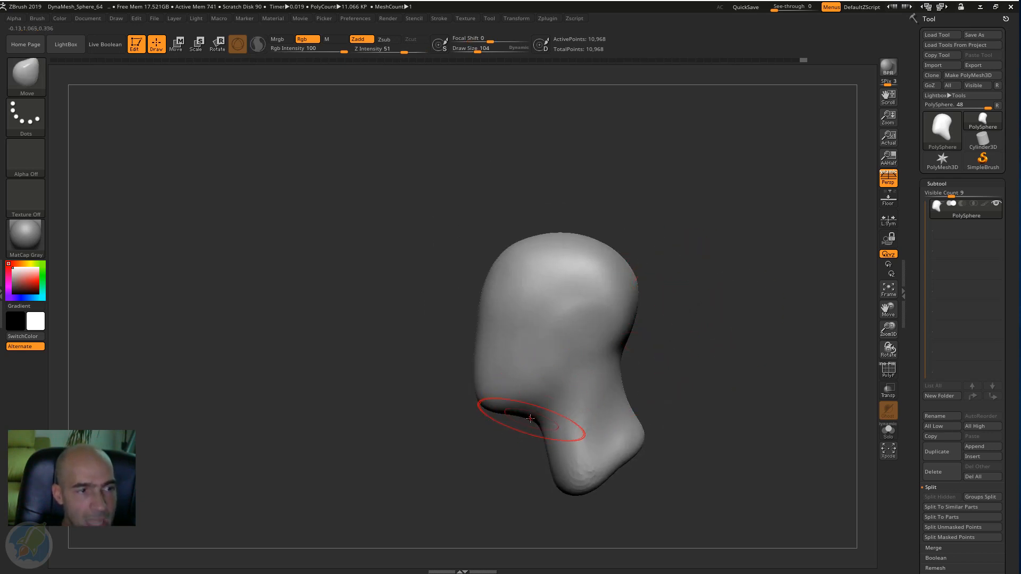
left_click_drag(500, 434, 556, 398)
left_click_drag(639, 354, 644, 391)
left_click_drag(555, 377, 544, 382)
mouse_move(677, 348)
left_mouse_down()
mouse_move(649, 357)
mouse_move(727, 322)
left_mouse_up()
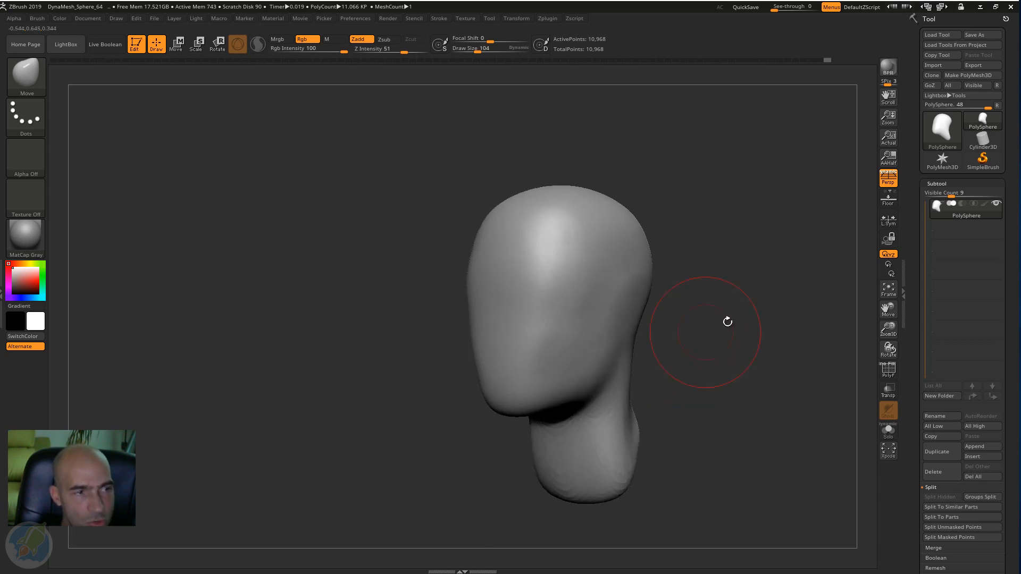
Remesh the reshaped head and neck with DynaMesh and inspect the surface from the side.
mouse_move(810, 224)
left_mouse_down("ctrl")
mouse_move(701, 380)
mouse_move(704, 370)
mouse_move(565, 349)
mouse_move(745, 385)
left_mouse_up("ctrl")
left_click_drag(784, 254, 768, 281, "ctrl")
mouse_move(725, 352)
left_mouse_down("alt")
mouse_move(702, 342)
mouse_move(721, 326)
left_mouse_up("alt")
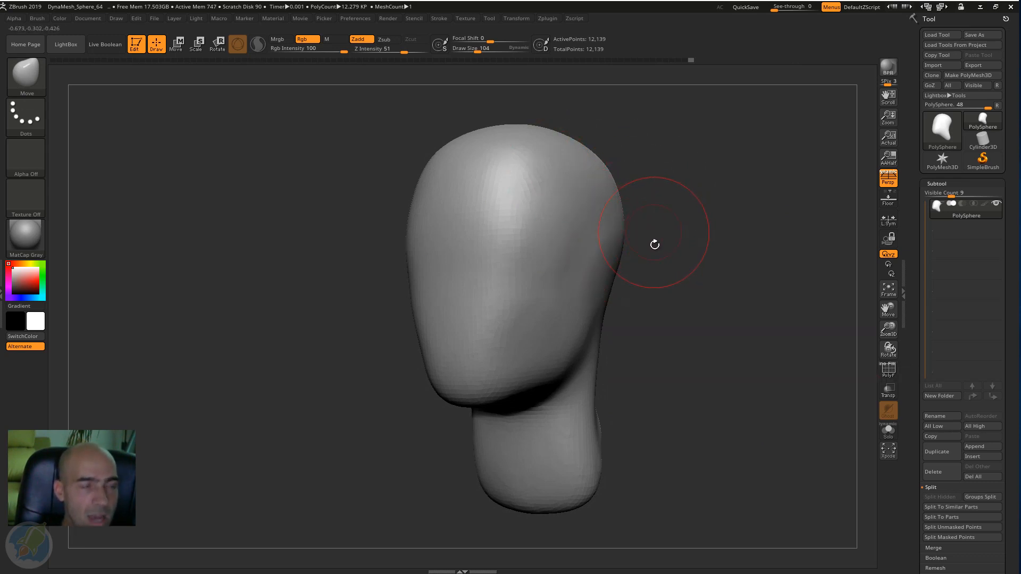
left_click_drag(754, 325, 700, 294)
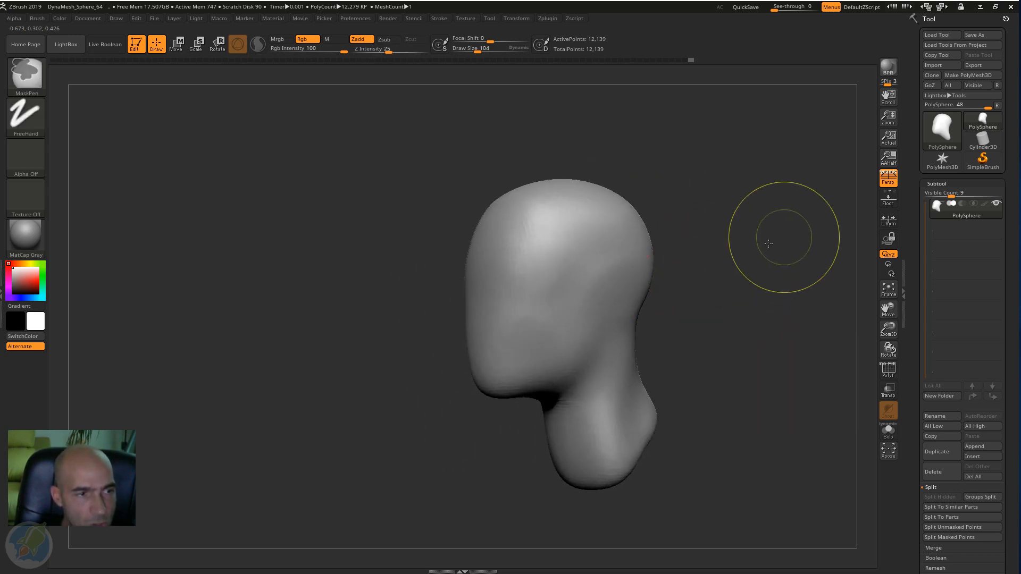
left_click_drag(630, 272, 726, 249)
key("ctrl")
key("ctrl+z")
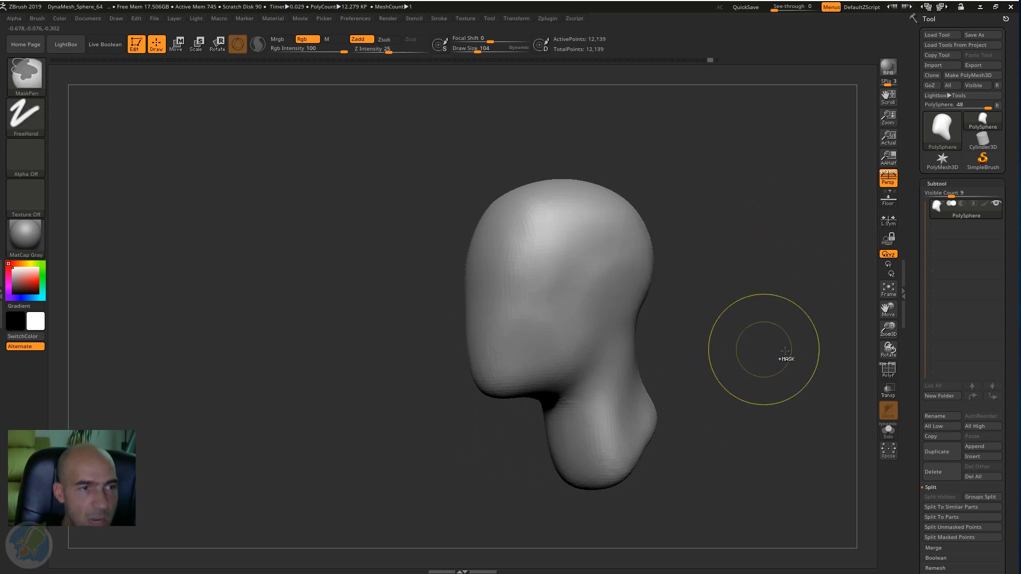
Open the DynaMesh settings within the tool's geometry options, collapsing the ZRemesher settings.
scroll(927, 350, "down", 5)
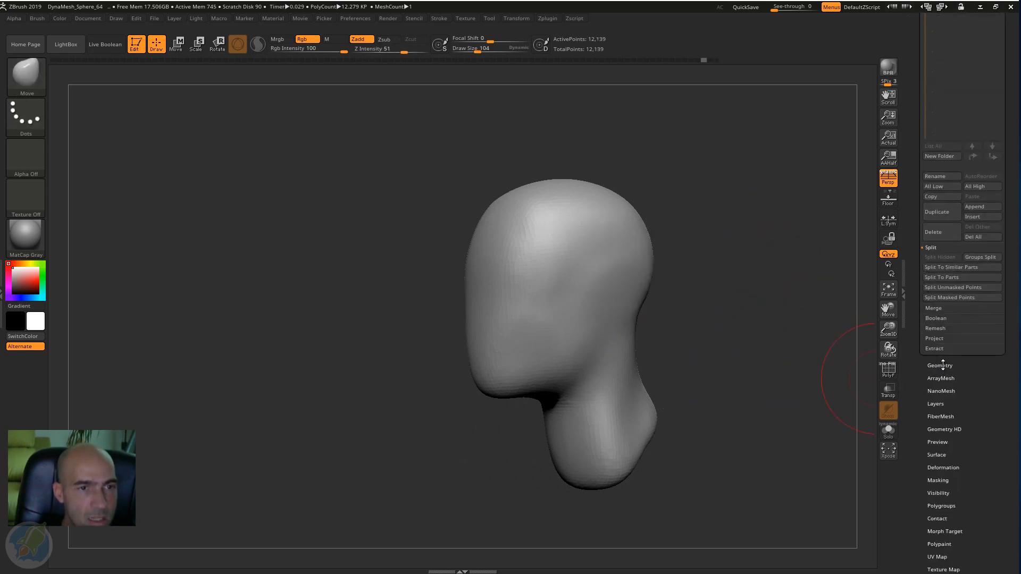
left_click(943, 366)
scroll(919, 331, "up", 5)
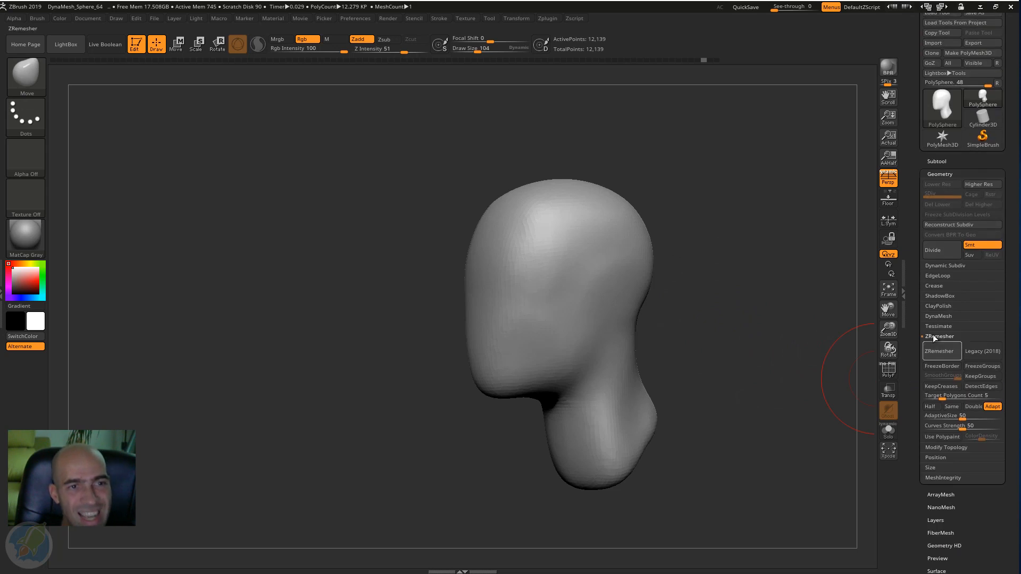
scroll(914, 319, "up", 1)
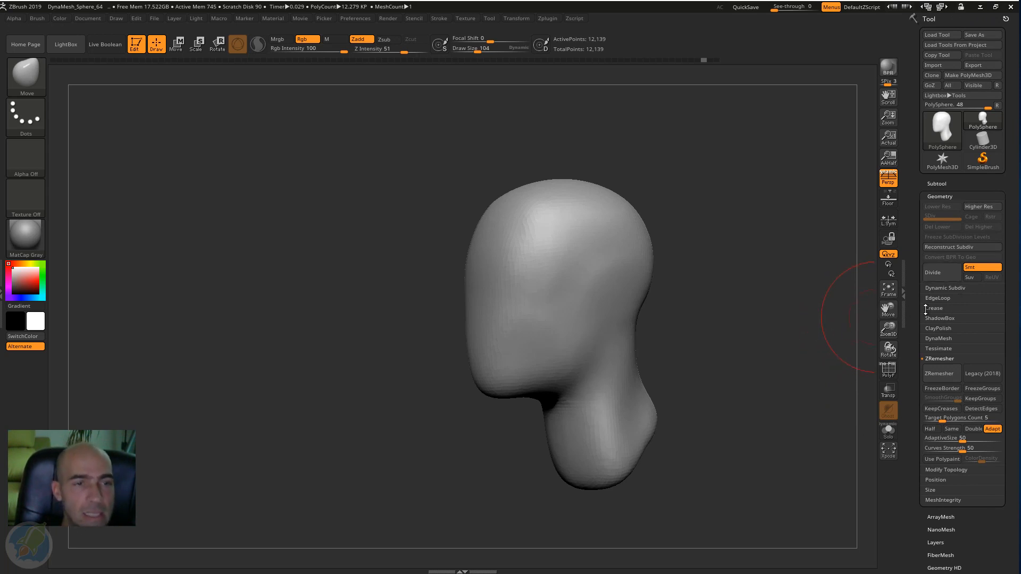
left_click(939, 196)
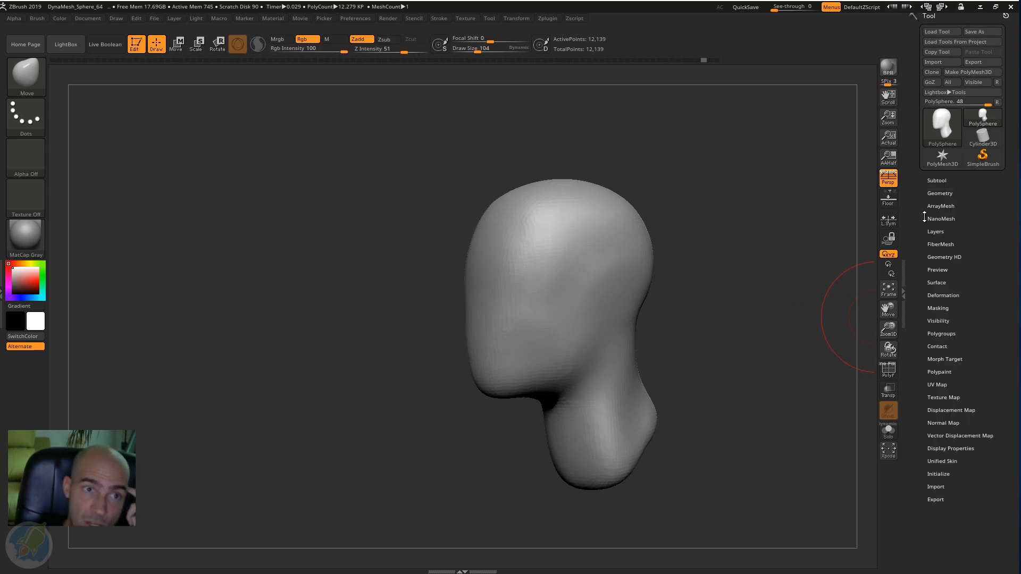
left_click_drag(916, 200, 917, 251)
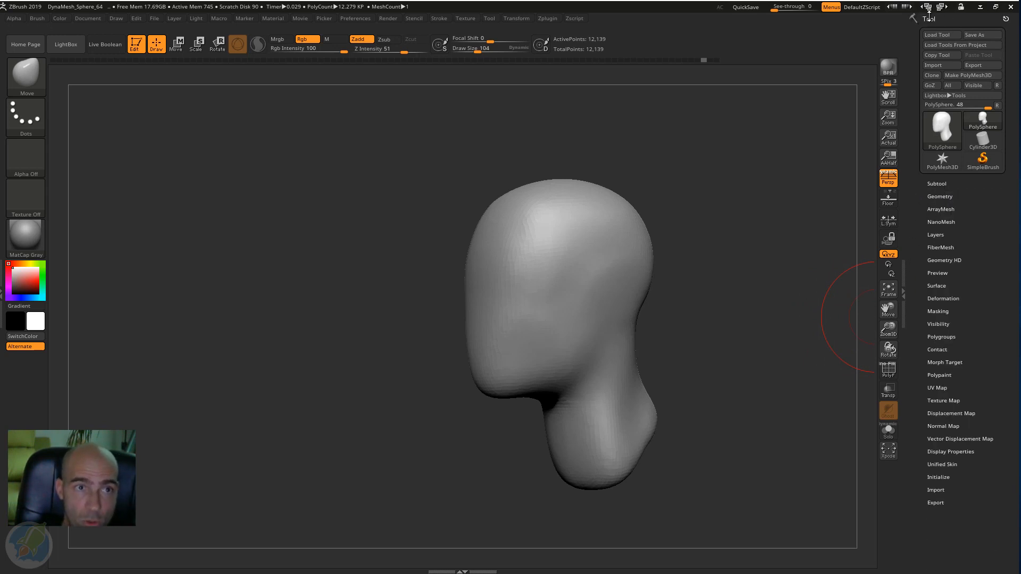
left_click(939, 196)
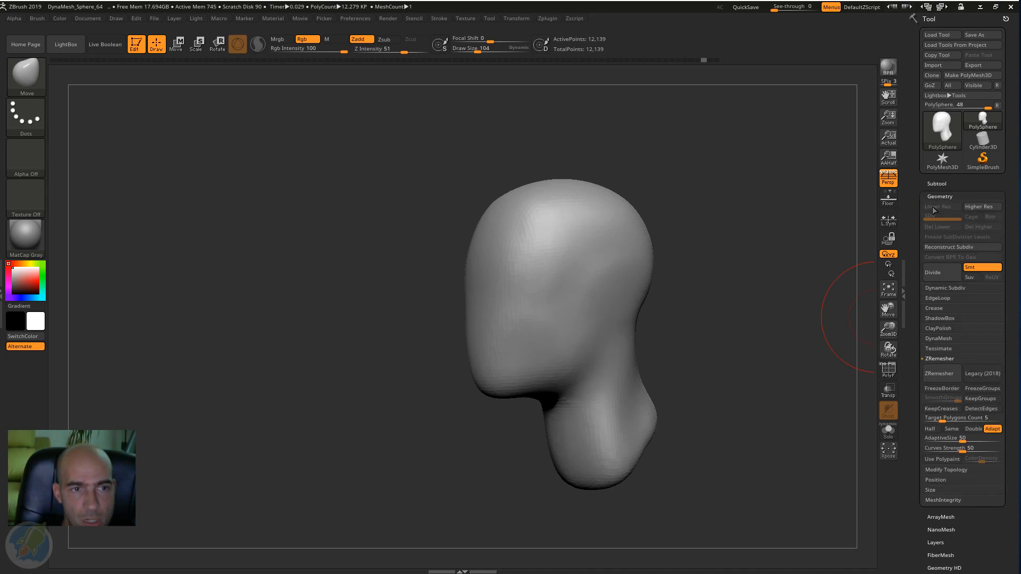
left_click(940, 359)
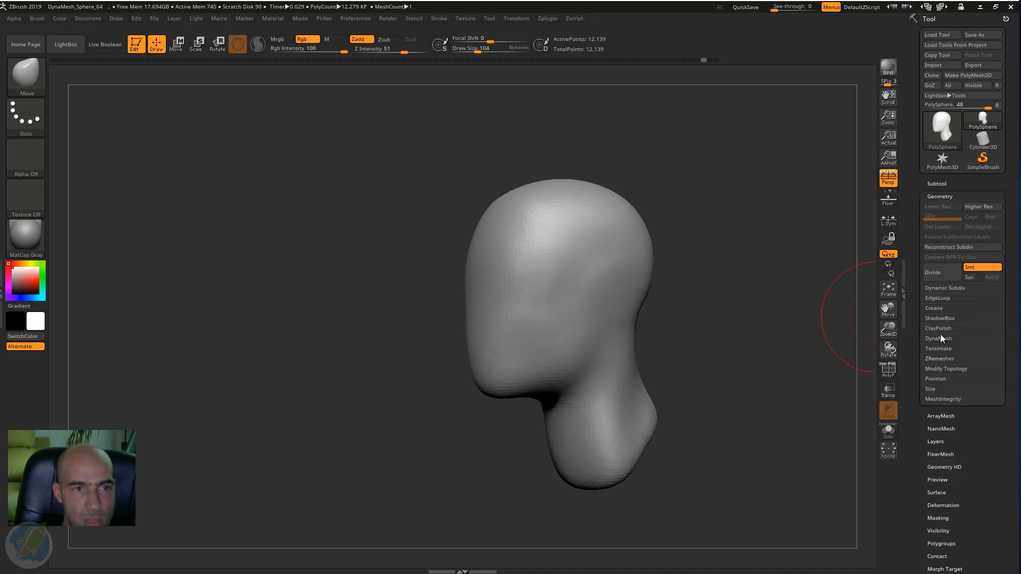
left_click(943, 339)
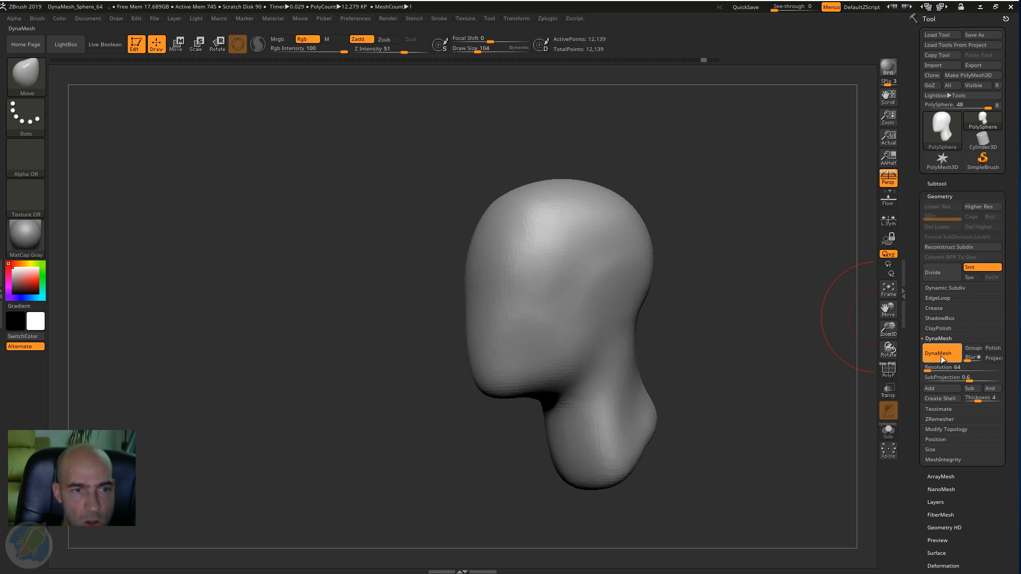
Turn on the polyframe display to show the polygon grid over the head.
mouse_move(749, 334)
left_mouse_down()
mouse_move(725, 333)
mouse_move(731, 293)
left_mouse_up()
left_click_drag(703, 249, 686, 237, "alt")
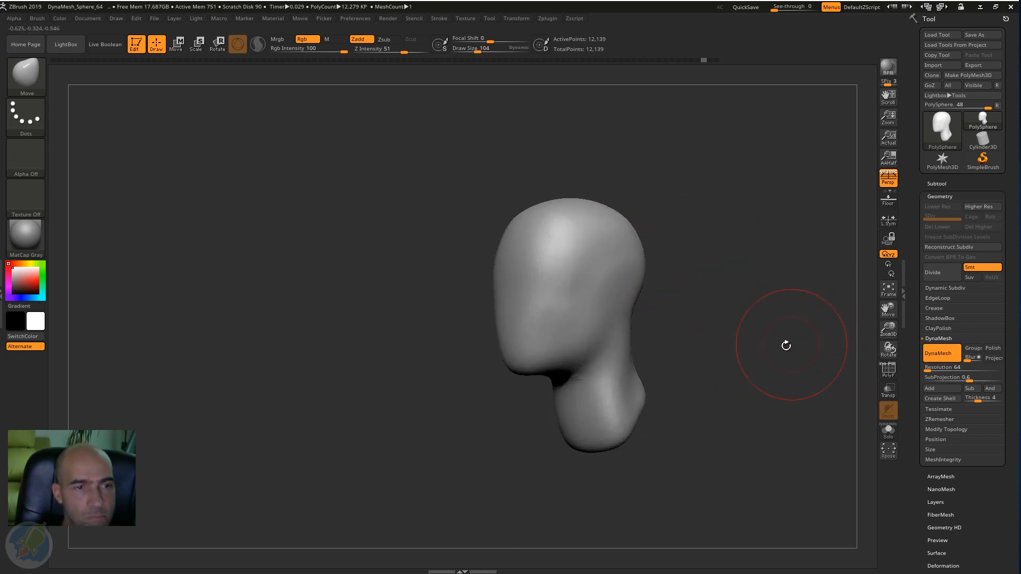
left_click_drag(727, 322, 745, 322)
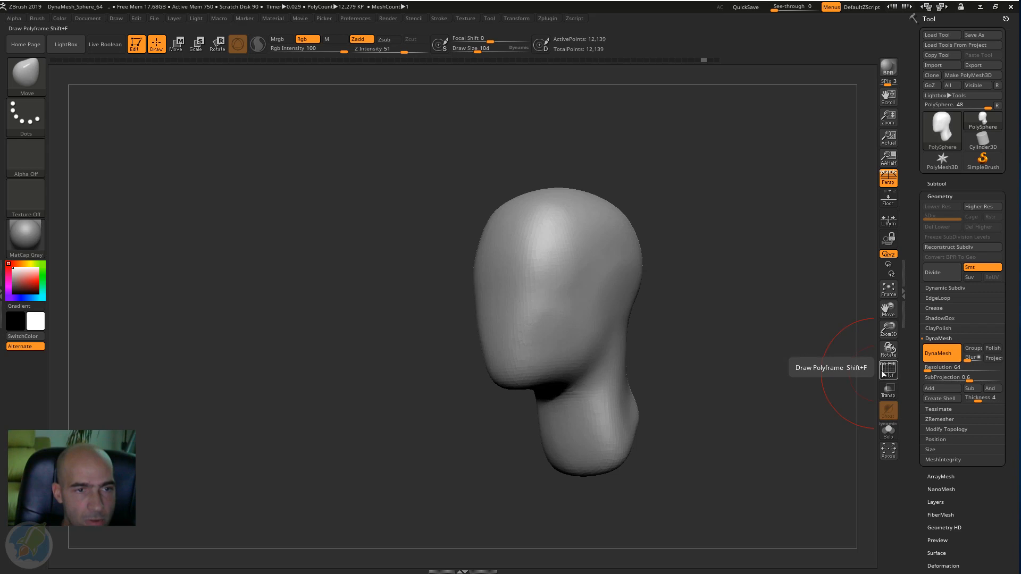
left_click(893, 374)
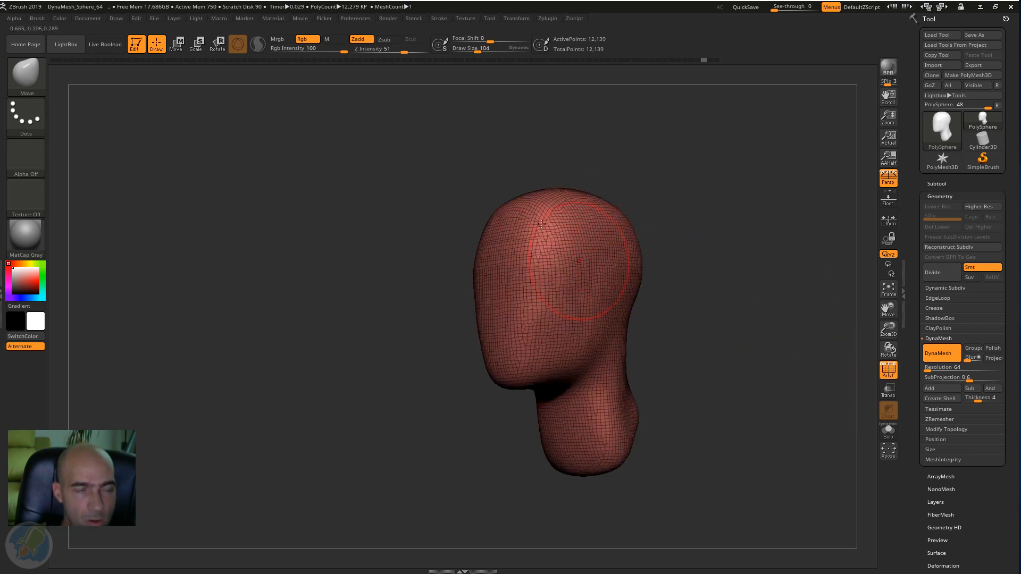
left_click_drag(681, 206, 677, 242, "alt")
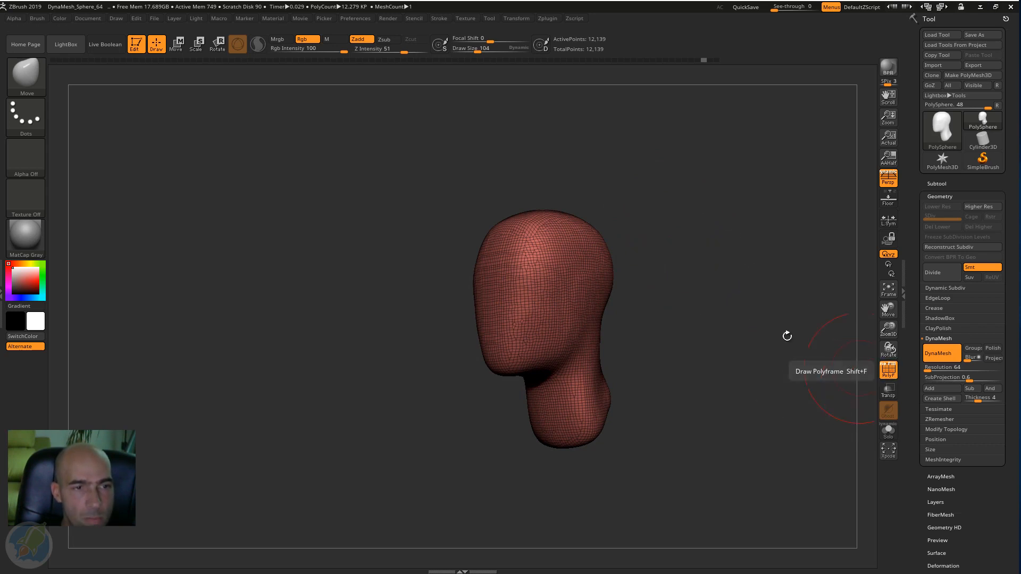
Pull both sides of the head outward and upward into long curved horns with the Move brush and inspect the stretched polygons.
left_click_drag(592, 249, 787, 224)
mouse_move(752, 273)
left_mouse_down()
mouse_move(757, 298)
mouse_move(770, 257)
mouse_move(745, 305)
mouse_move(707, 302)
mouse_move(697, 323)
mouse_move(684, 282)
left_mouse_up()
mouse_move(621, 233)
left_mouse_down()
mouse_move(632, 241)
mouse_move(657, 212)
left_mouse_up()
mouse_move(725, 253)
left_mouse_down("alt")
mouse_move(757, 311)
mouse_move(727, 358)
mouse_move(730, 420)
mouse_move(718, 433)
left_mouse_up("alt")
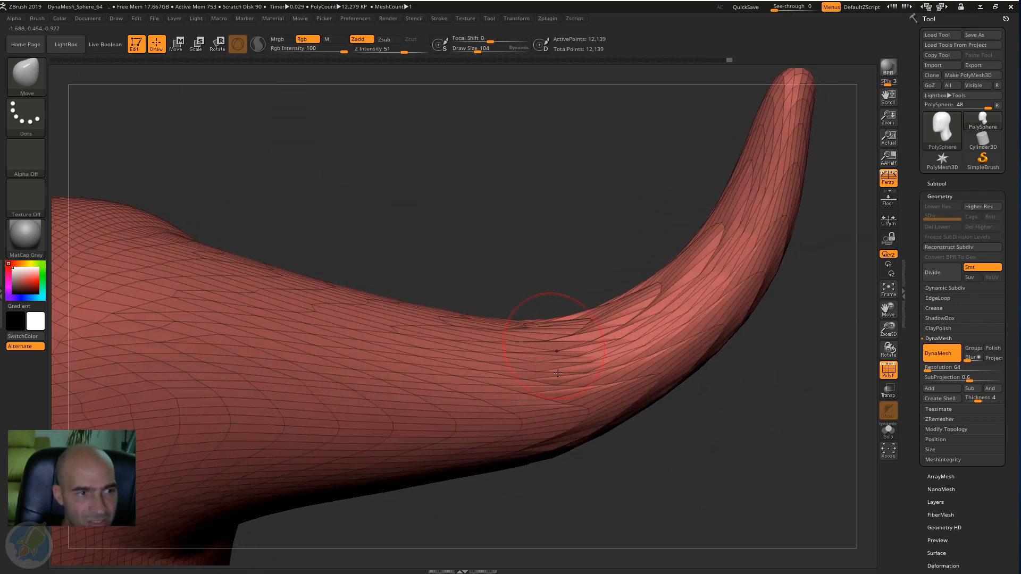
key("f")
left_click_drag(540, 212, 592, 168)
left_click_drag(735, 317, 764, 339)
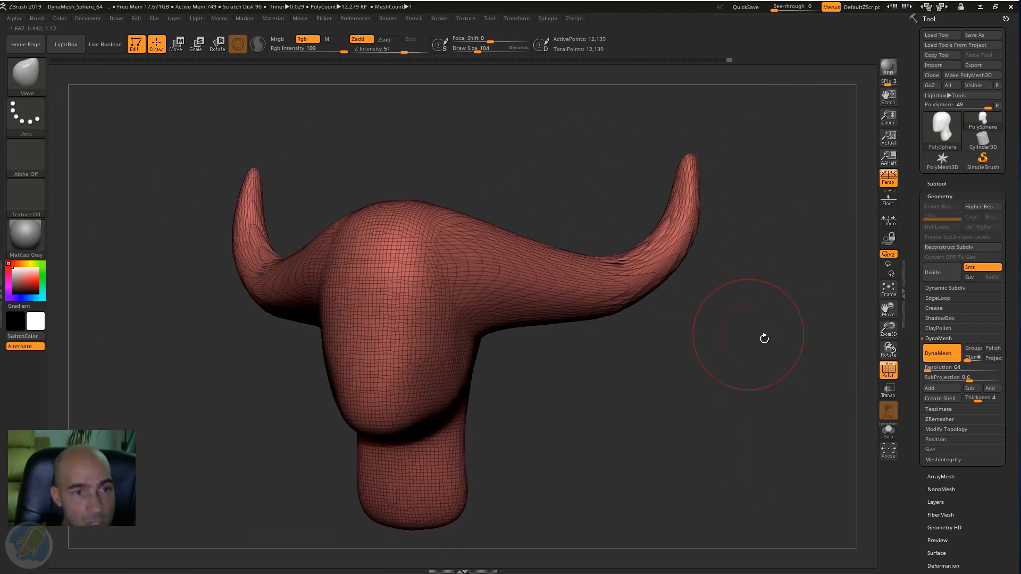
Try remeshing the horned head with DynaMesh at resolution 64 and undo it to compare the polygon distribution.
left_click(946, 352)
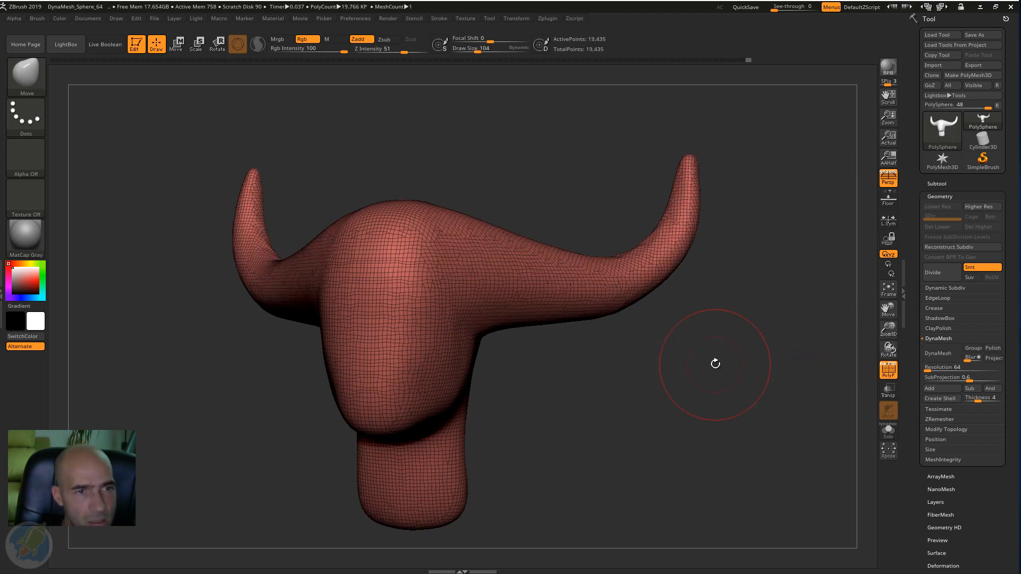
key("ctrl+z")
key("ctrl+z")
left_click_drag(721, 361, 688, 310)
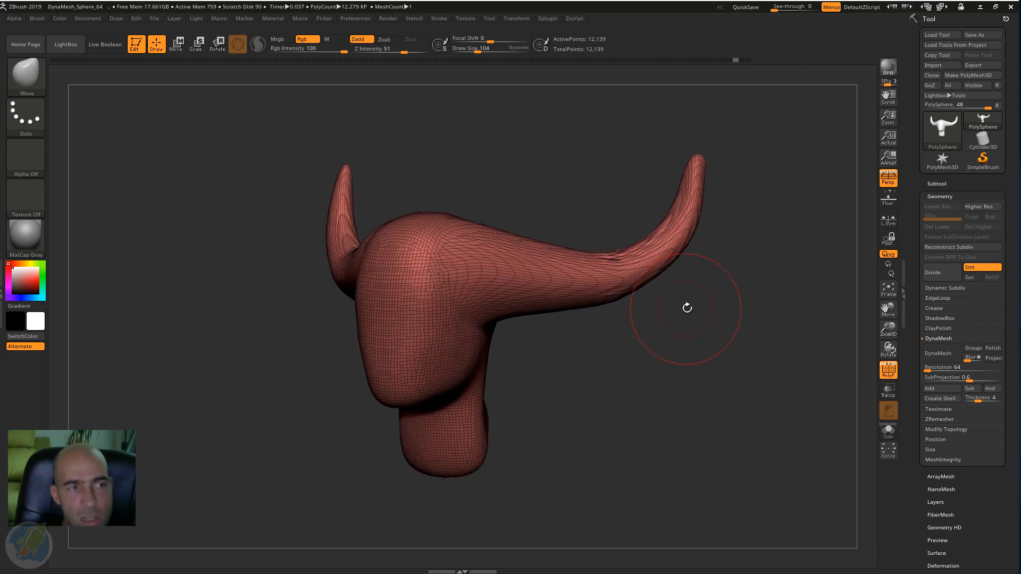
left_click_drag(749, 323, 729, 328)
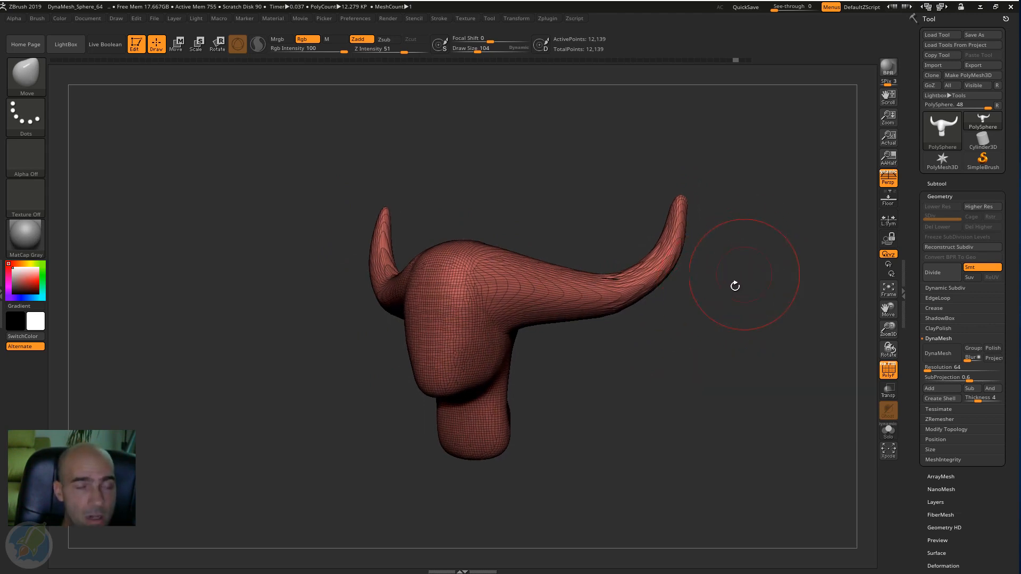
mouse_move(735, 286)
left_mouse_down()
mouse_move(723, 292)
mouse_move(736, 300)
left_mouse_up()
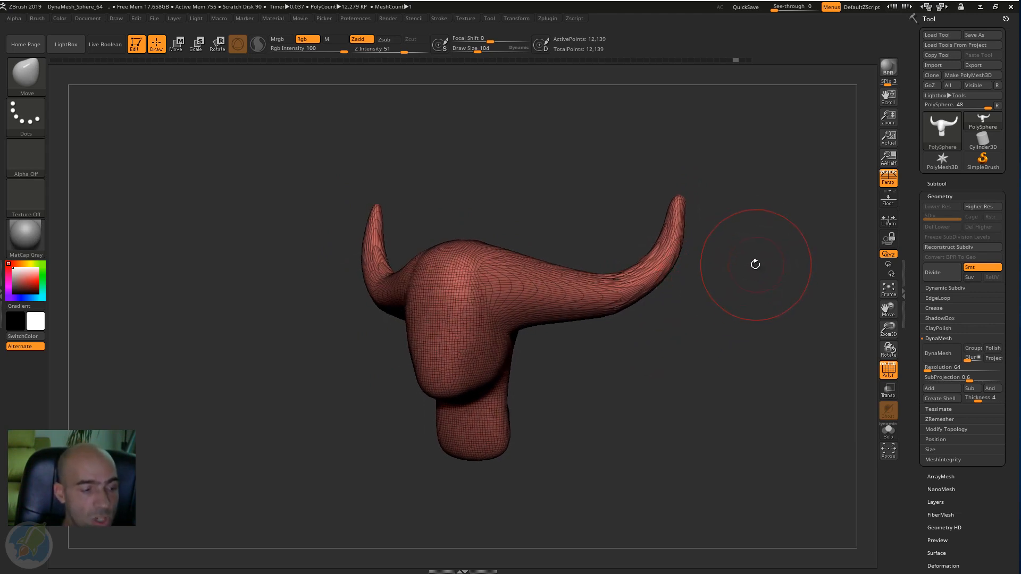
Remesh the horned head with DynaMesh at resolution 64 to redistribute the stretched polygons.
key("ctrl")
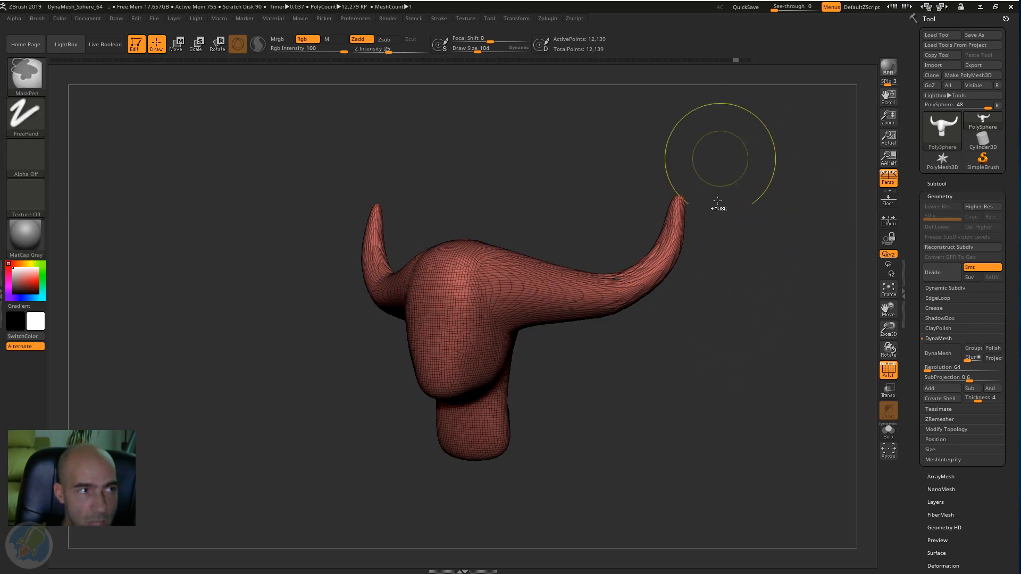
key("ctrl")
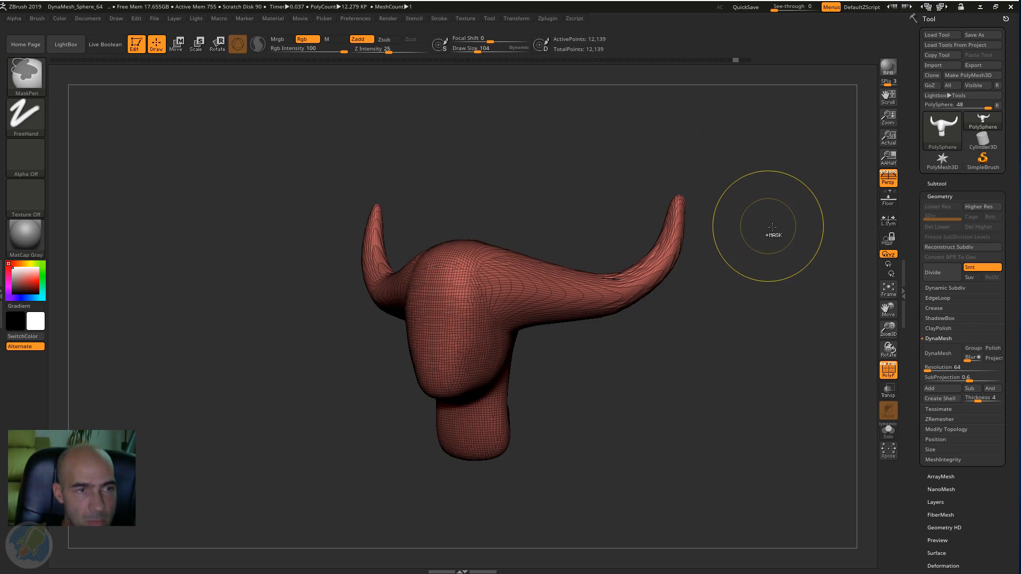
left_click_drag(834, 175, 783, 246, "ctrl")
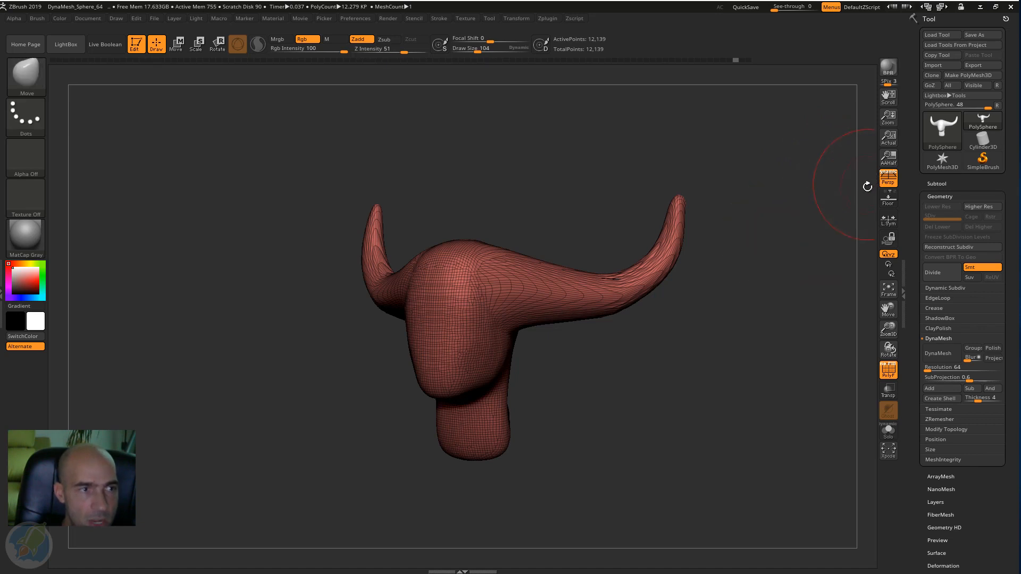
mouse_move(821, 189)
left_mouse_down("ctrl")
mouse_move(781, 246)
mouse_move(684, 273)
left_mouse_up("ctrl")
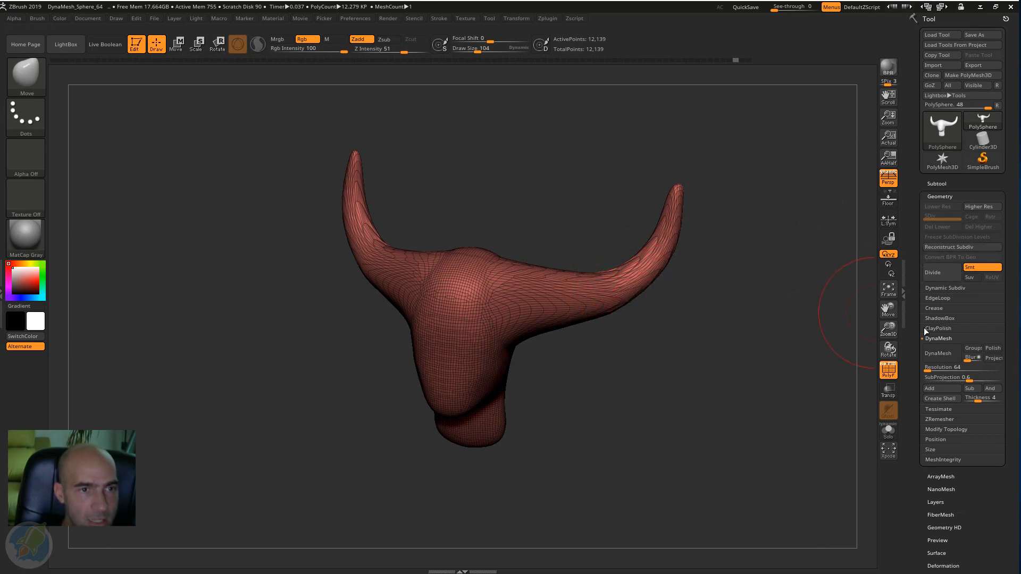
left_click(943, 354)
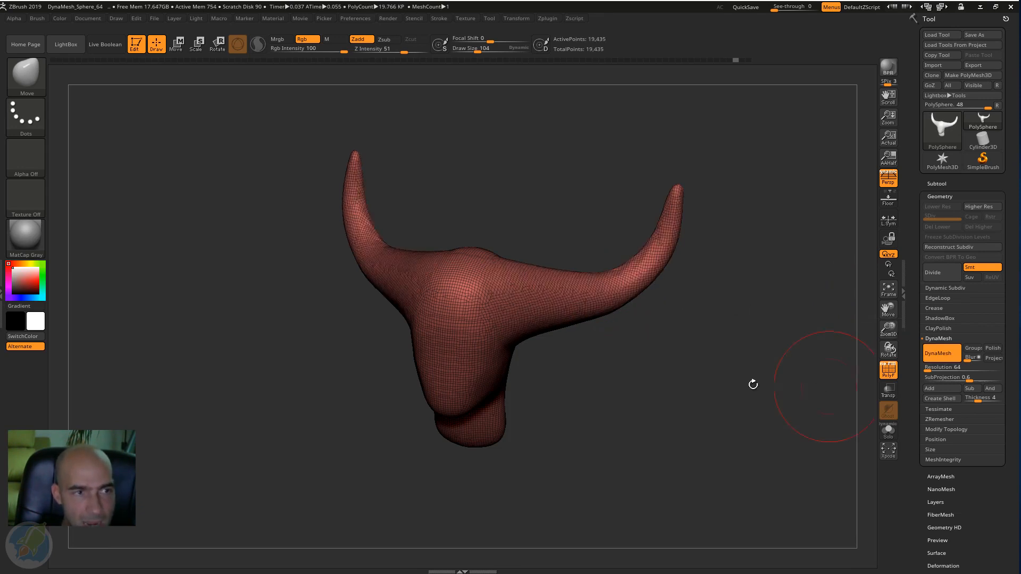
Pull a rounded ear out of each side of the head below the horns with the Move brush and dent its inner side.
left_click_drag(736, 385, 580, 292)
mouse_move(657, 316)
left_mouse_down()
mouse_move(664, 342)
mouse_move(695, 335)
mouse_move(720, 289)
mouse_move(710, 204)
mouse_move(667, 155)
mouse_move(676, 249)
mouse_move(737, 253)
left_mouse_up()
mouse_move(632, 350)
left_mouse_down()
mouse_move(672, 342)
mouse_move(643, 354)
mouse_move(688, 322)
mouse_move(703, 340)
left_mouse_up()
mouse_move(658, 343)
left_mouse_down()
mouse_move(615, 365)
mouse_move(547, 324)
mouse_move(597, 373)
mouse_move(582, 382)
mouse_move(548, 354)
left_mouse_up()
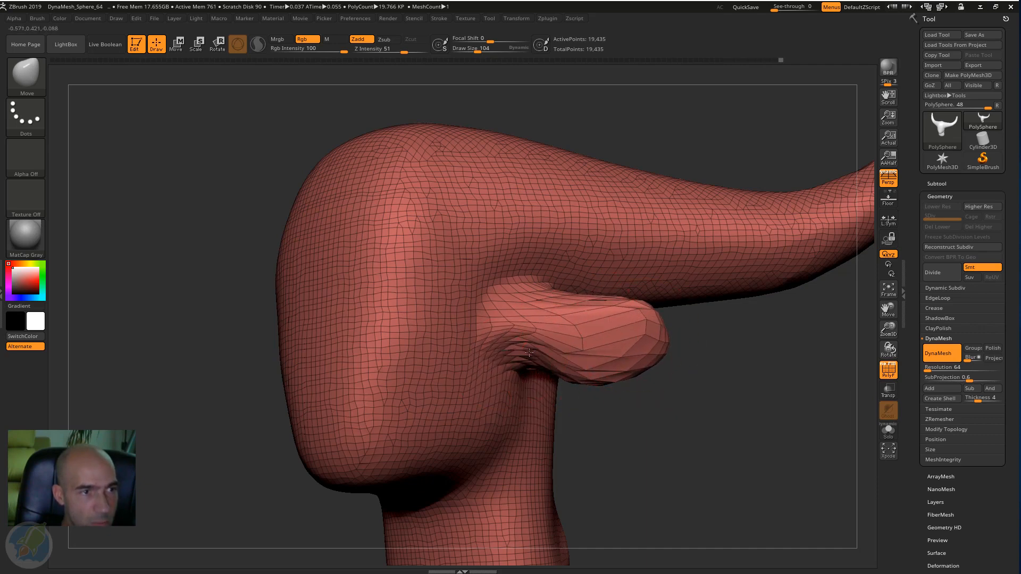
left_click_drag(631, 404, 566, 339)
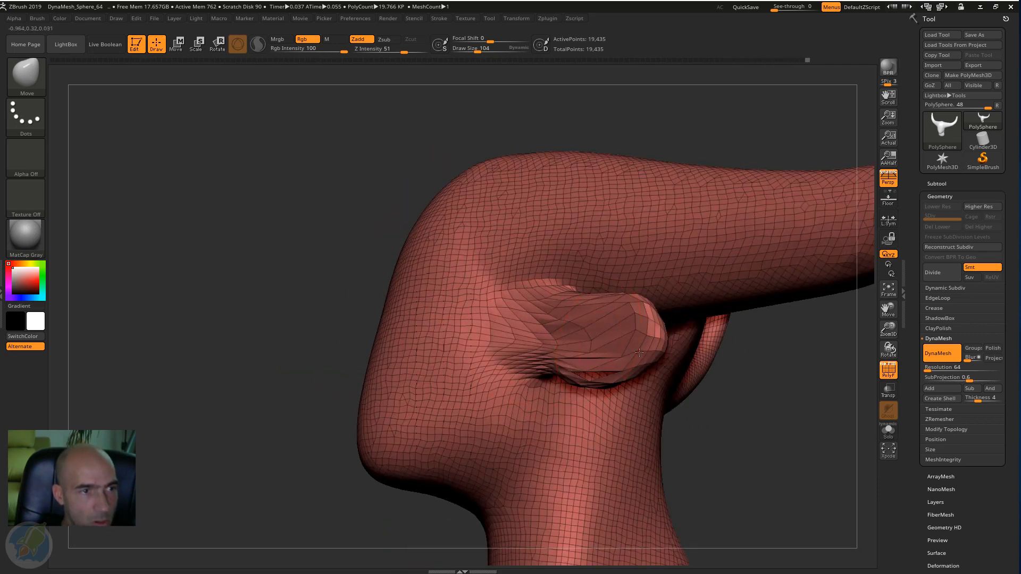
left_click_drag(639, 353, 640, 349)
left_click_drag(673, 420, 718, 399)
key("f")
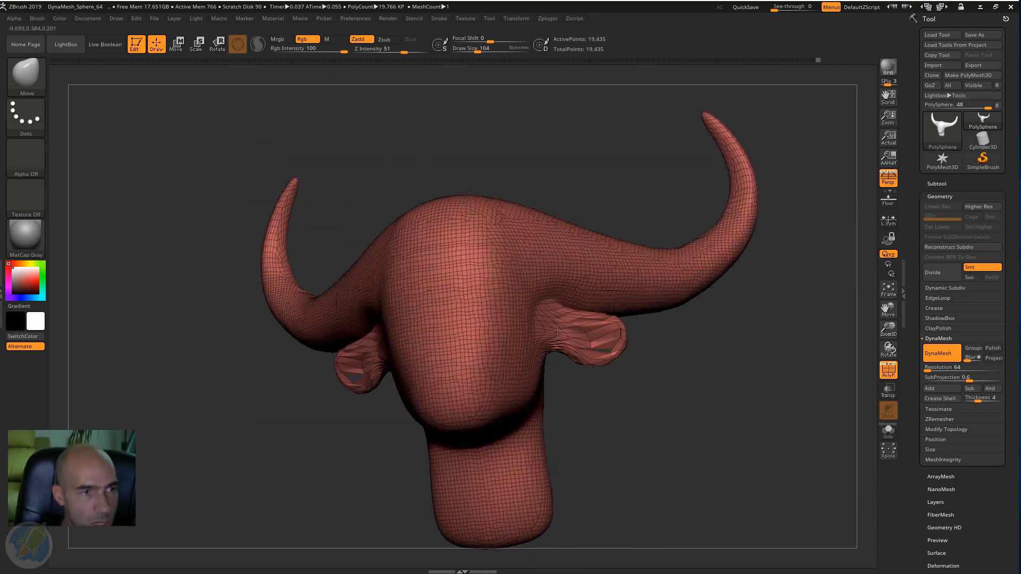
left_click_drag(558, 330, 563, 325)
left_click_drag(671, 395, 777, 372)
Remesh the eared head with DynaMesh and refine the ears with the Move brush.
mouse_move(829, 348)
left_mouse_down("ctrl")
mouse_move(753, 453)
mouse_move(743, 410)
mouse_move(771, 426)
mouse_move(751, 422)
left_mouse_up("ctrl")
left_click_drag(601, 277, 557, 288)
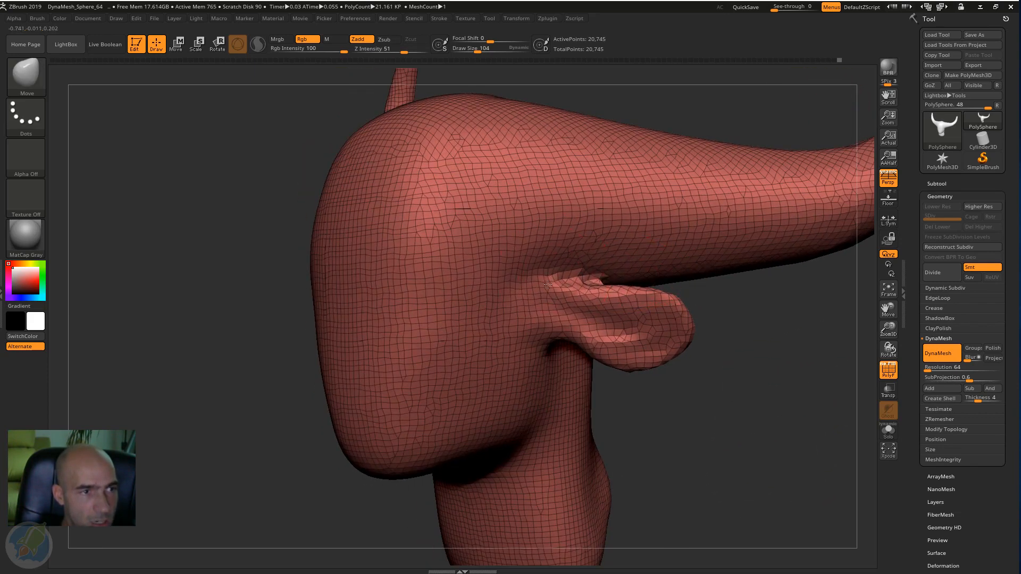
left_click_drag(552, 324, 540, 328)
mouse_move(718, 411)
left_mouse_down()
mouse_move(835, 385)
mouse_move(859, 392)
mouse_move(840, 395)
left_mouse_up()
Carve a deeper hollow into the inside of both ears with the Standard brush.
key("b")
key("s")
key("t")
mouse_move(584, 308)
left_mouse_down("alt")
mouse_move(638, 315)
mouse_move(646, 329)
mouse_move(612, 316)
mouse_move(620, 335)
mouse_move(714, 378)
mouse_move(638, 357)
left_mouse_up("alt")
key("f")
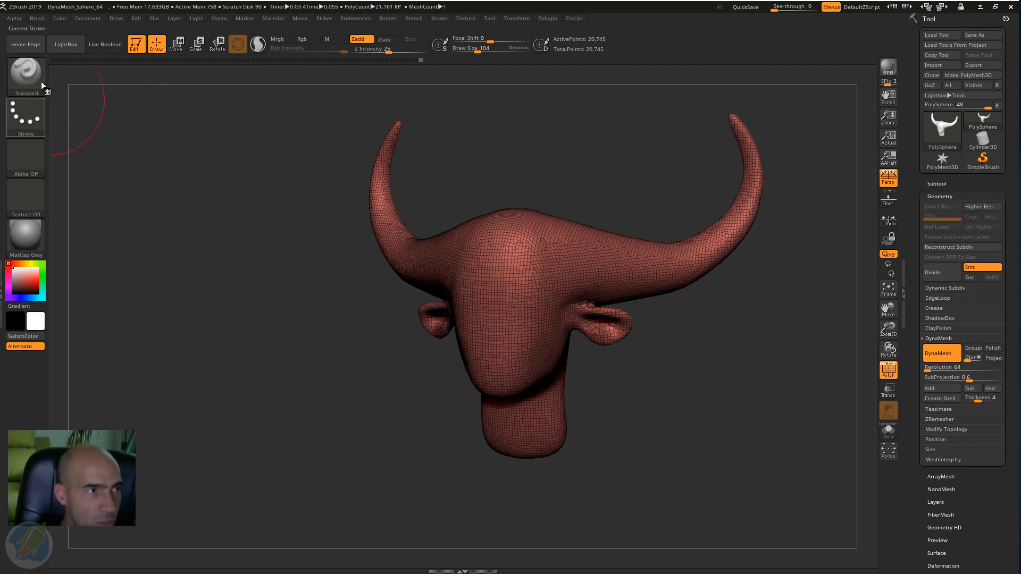
Look through the sculpting brushes starting with S and enlarge the draw size to 68.
key("b")
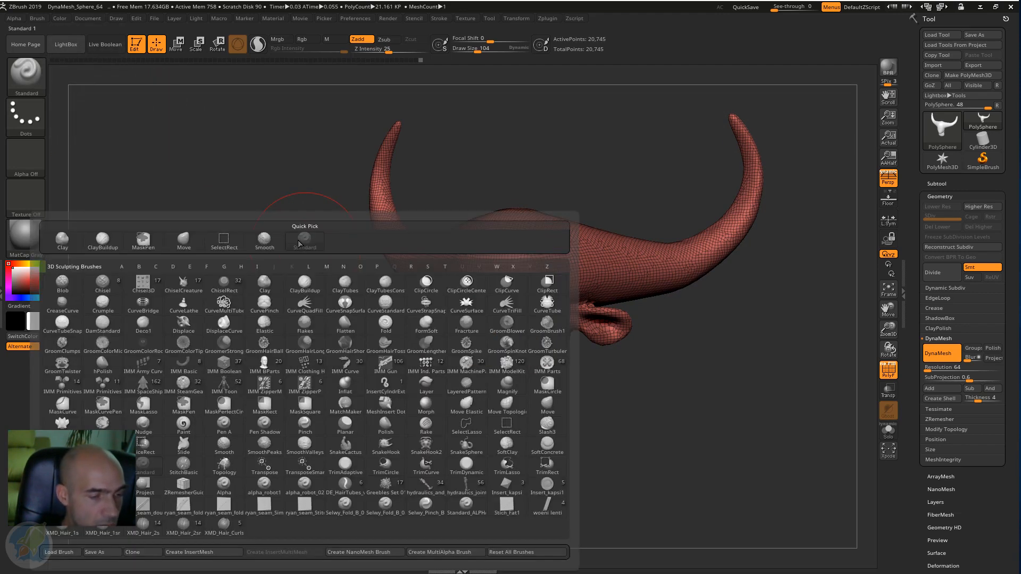
key("s")
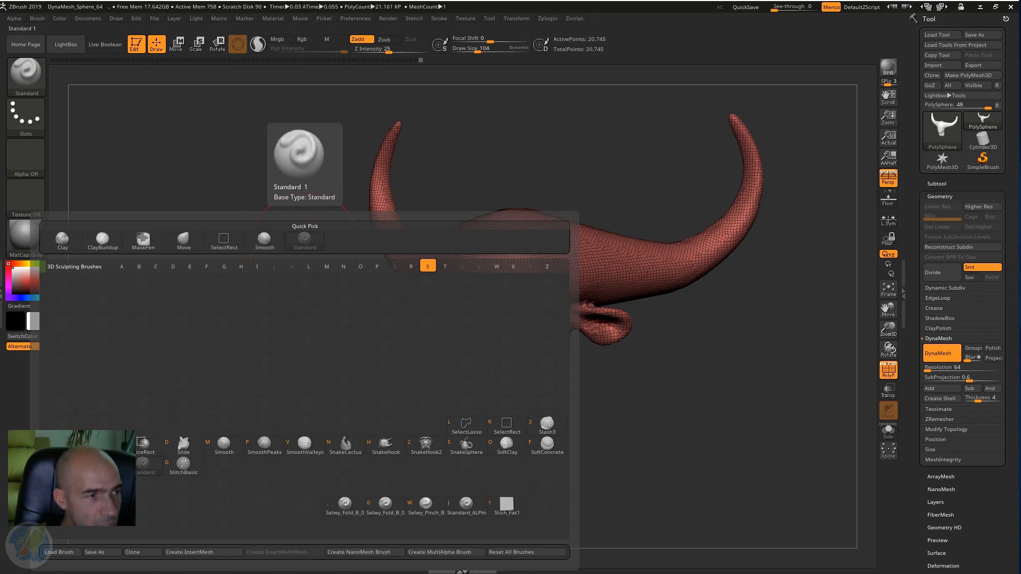
mouse_move(524, 171)
left_mouse_down()
mouse_move(537, 167)
mouse_move(497, 177)
mouse_move(572, 194)
mouse_move(695, 361)
mouse_move(687, 369)
left_mouse_up()
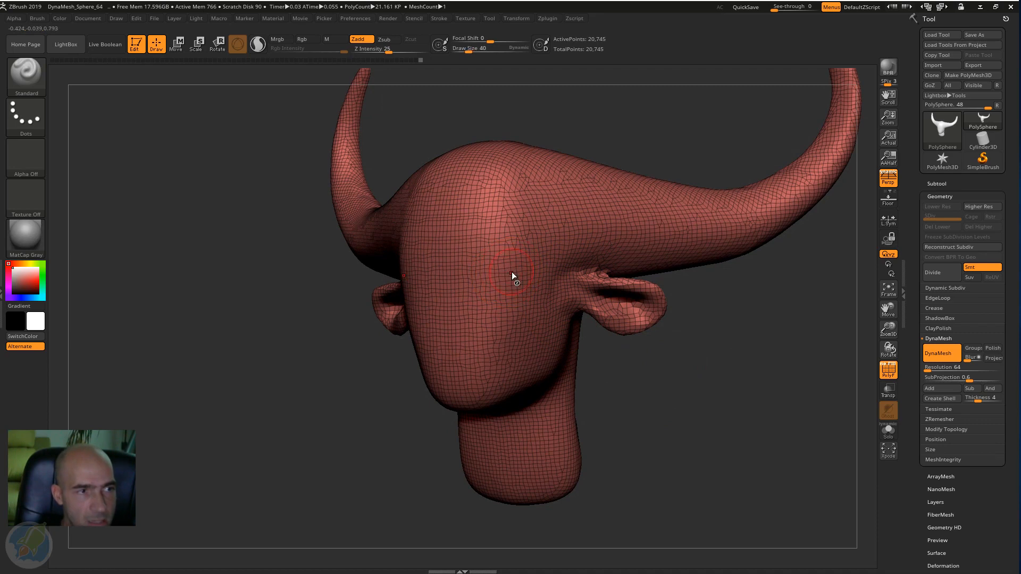
key("bracketright")
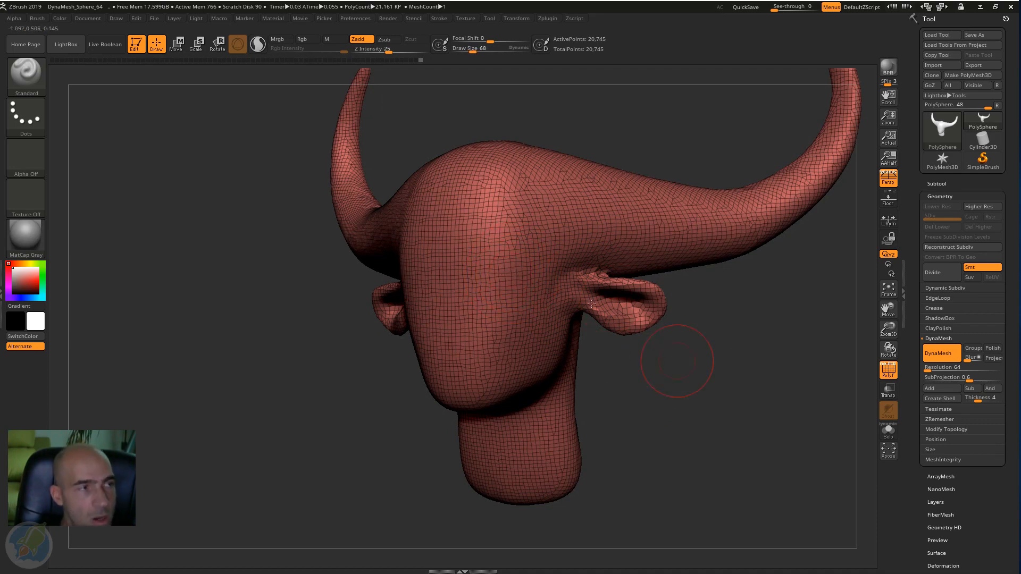
key("b")
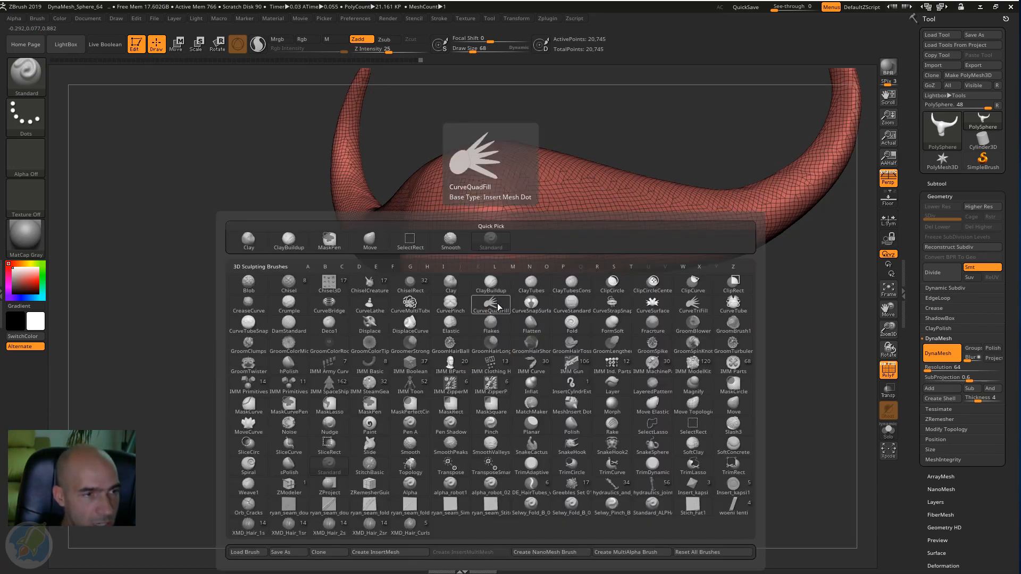
key("s")
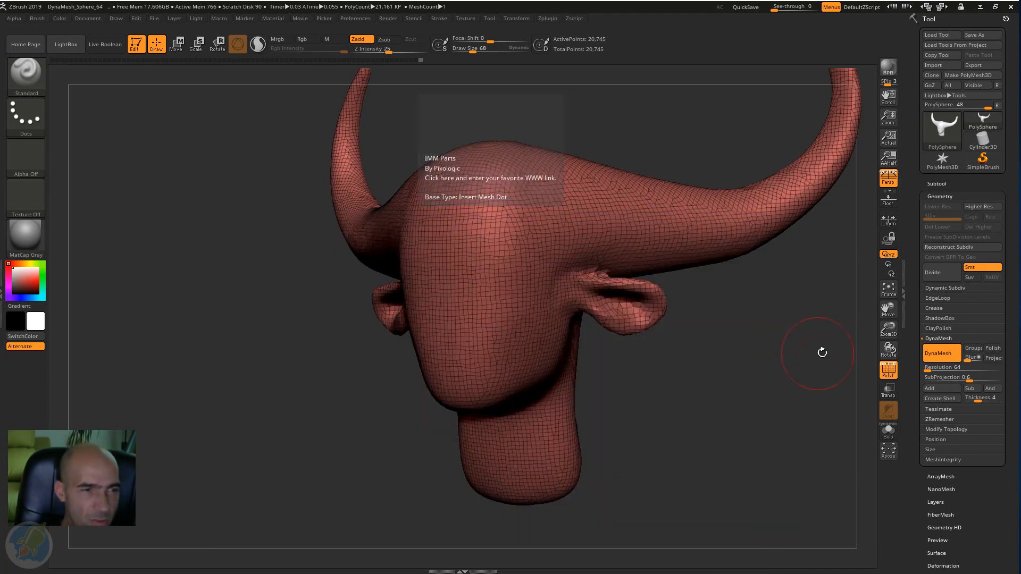
Switch to the ClayTubes brush and view the whole head.
left_click_drag(617, 346, 579, 307)
key("b")
key("c")
key("t")
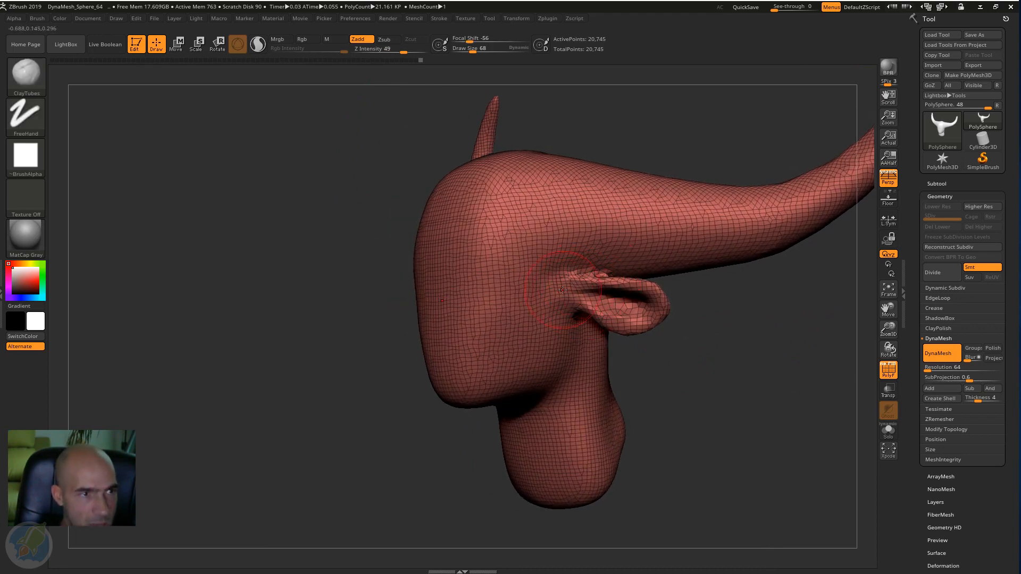
left_click_drag(703, 309, 749, 264)
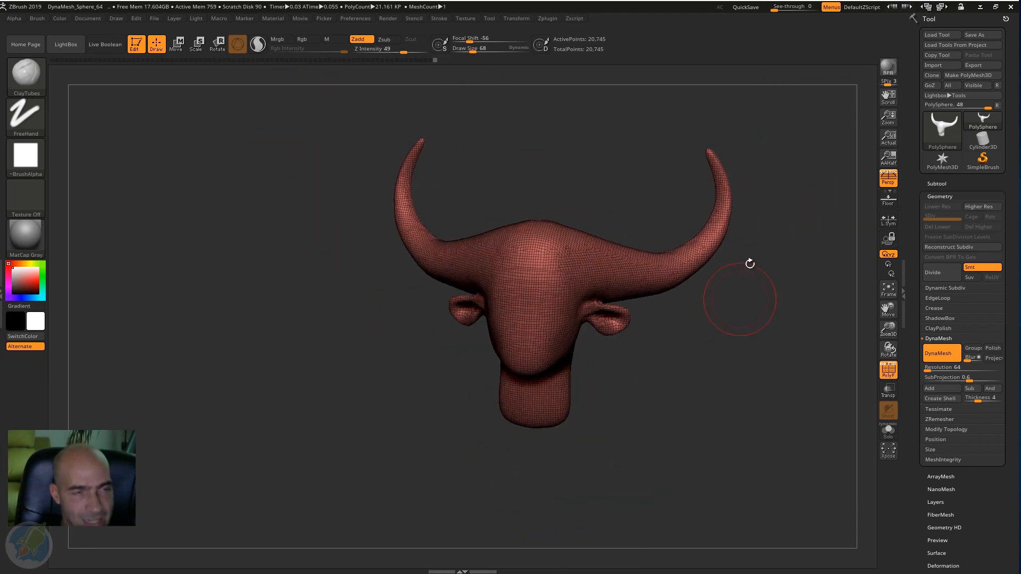
Mask both horns with a selection rectangle and switch to the Move brush.
left_click_drag(796, 130, 603, 299, "ctrl")
left_click_drag(724, 334, 674, 322)
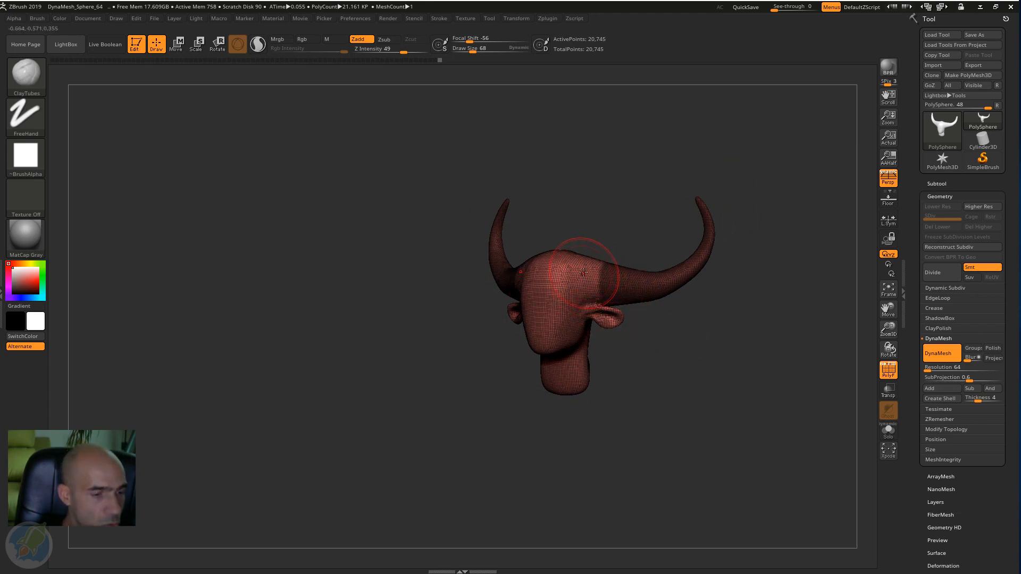
key("b")
key("m")
key("v")
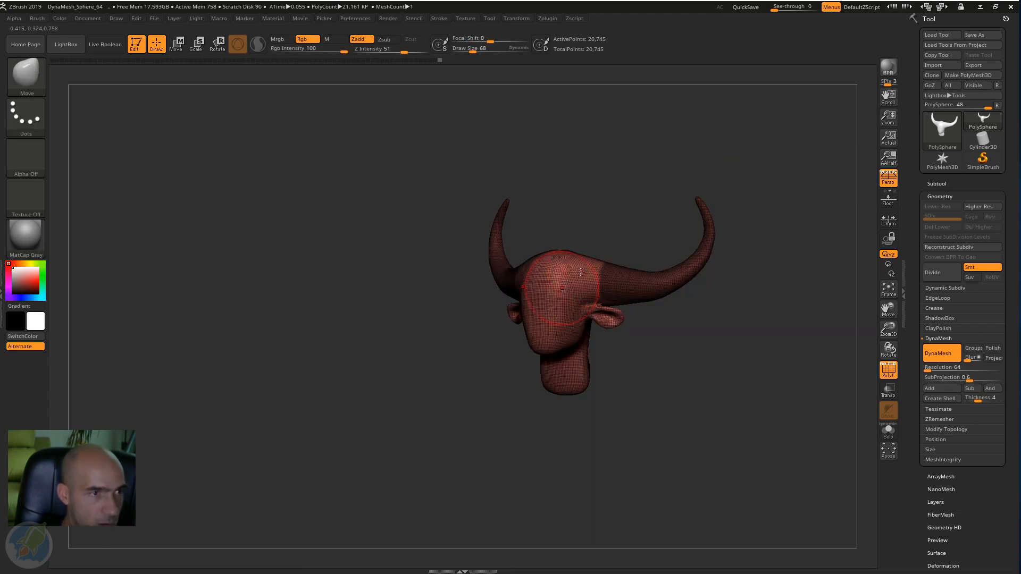
Pull both upper sides of the head upward and back into points beside the masked horns, smoothing the stretched surface.
left_click_drag(580, 272, 585, 218)
mouse_move(656, 201)
left_mouse_down()
mouse_move(609, 208)
mouse_move(668, 270)
left_mouse_up()
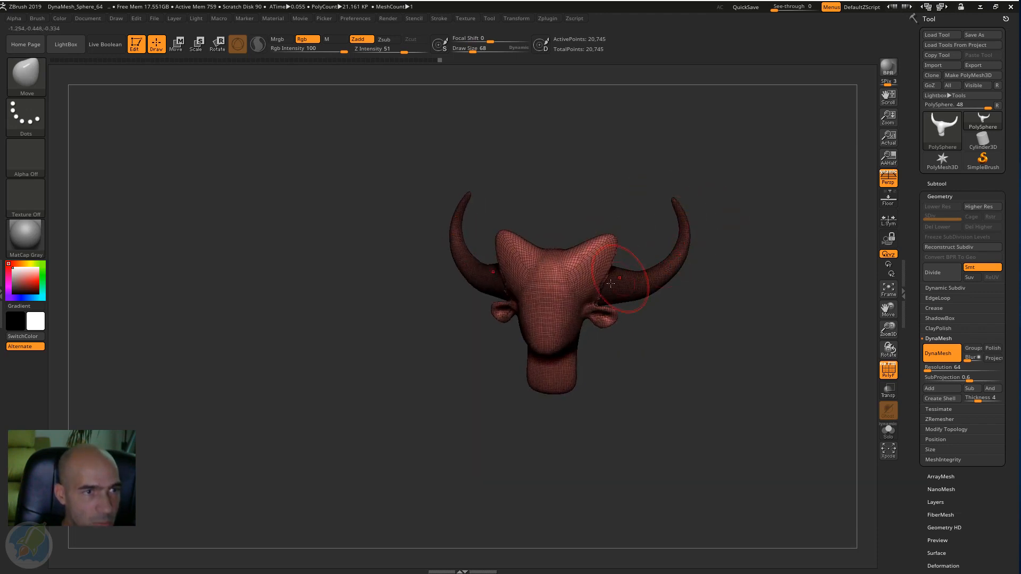
left_click_drag(672, 331, 616, 234)
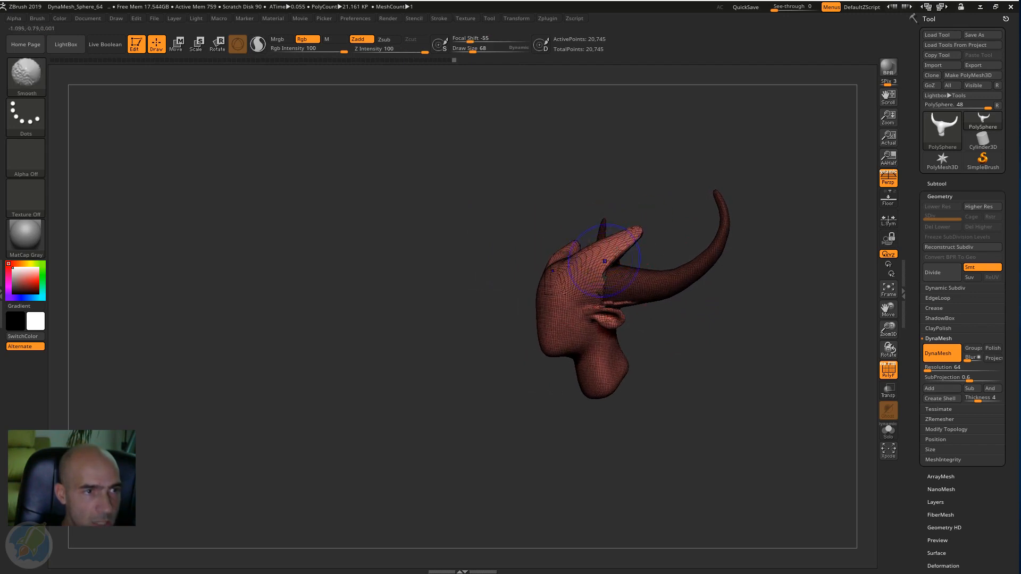
left_click_drag(599, 283, 594, 283, "shift")
mouse_move(667, 217)
left_mouse_down()
mouse_move(634, 221)
mouse_move(647, 222)
left_mouse_up()
left_click_drag(629, 242, 596, 279, "shift")
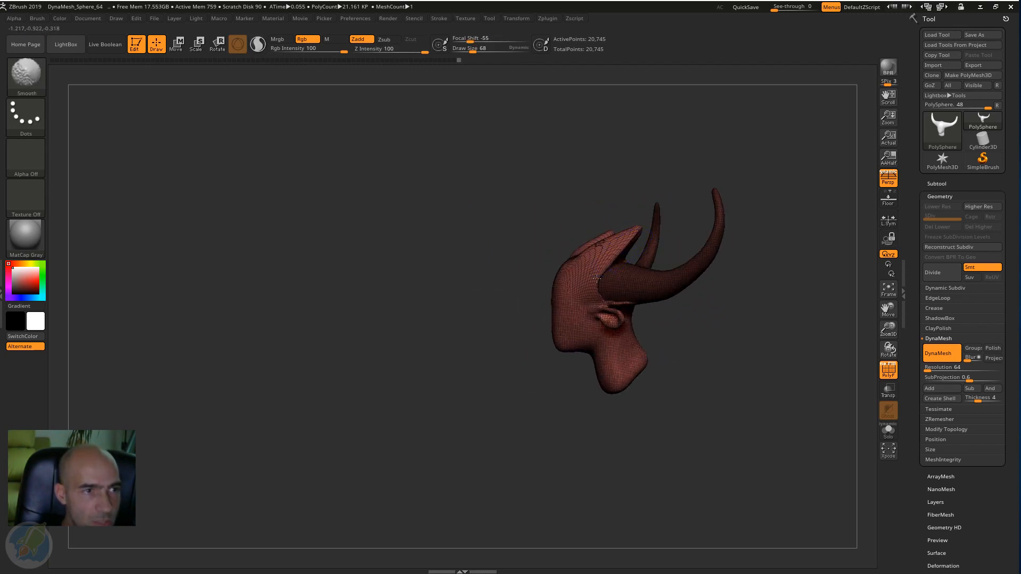
Reshape the forehead and the top of the head between the raised points with the Move brush.
mouse_move(671, 336)
left_mouse_down()
mouse_move(755, 349)
mouse_move(745, 338)
mouse_move(753, 358)
left_mouse_up()
left_click_drag(750, 351, 709, 336)
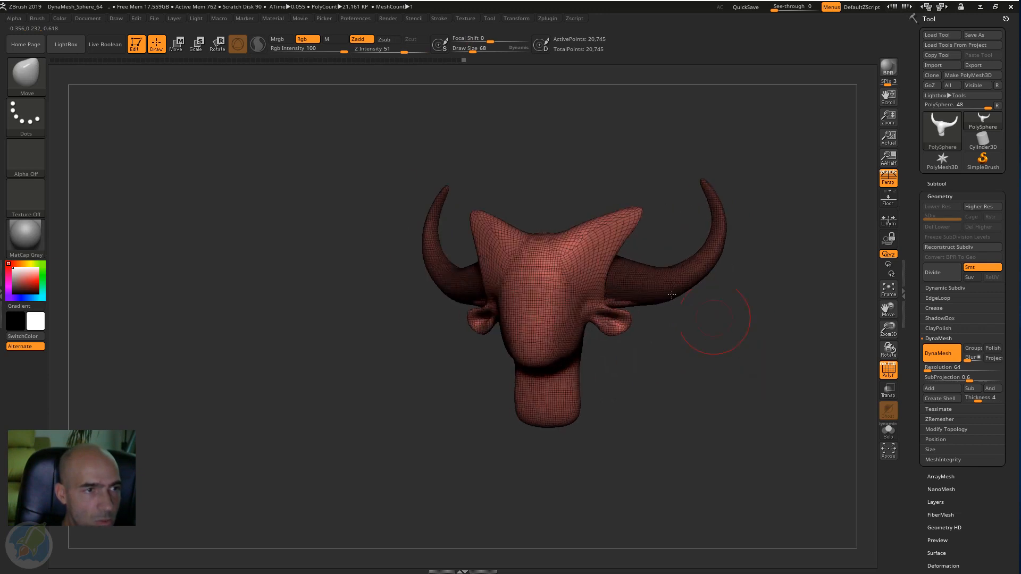
left_click_drag(696, 270, 718, 368)
left_click_drag(561, 266, 551, 253)
left_click_drag(707, 366, 680, 365)
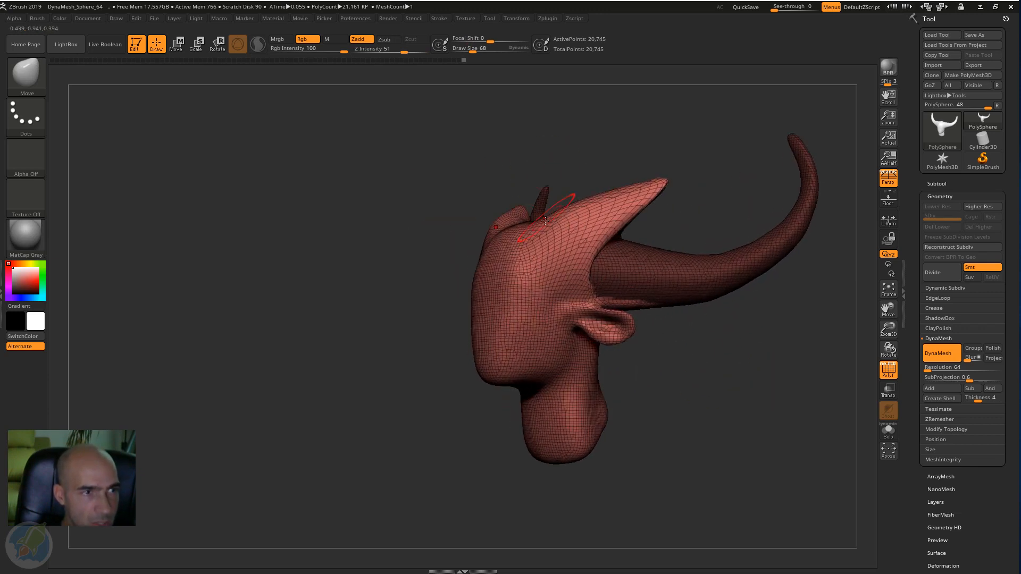
left_click_drag(547, 257, 560, 282)
mouse_move(732, 399)
left_mouse_down()
mouse_move(824, 398)
mouse_move(768, 335)
mouse_move(712, 367)
mouse_move(745, 358)
mouse_move(754, 337)
left_mouse_up()
Clear the mask from the horns and remesh the reshaped head with DynaMesh.
left_click_drag(786, 308, 707, 422, "ctrl")
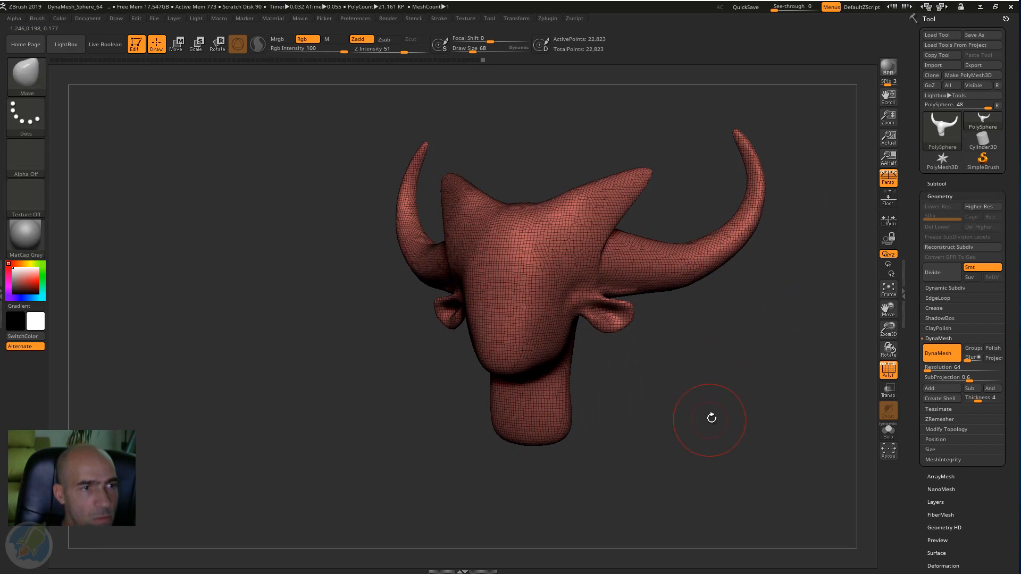
left_click_drag(811, 309, 733, 414, "ctrl")
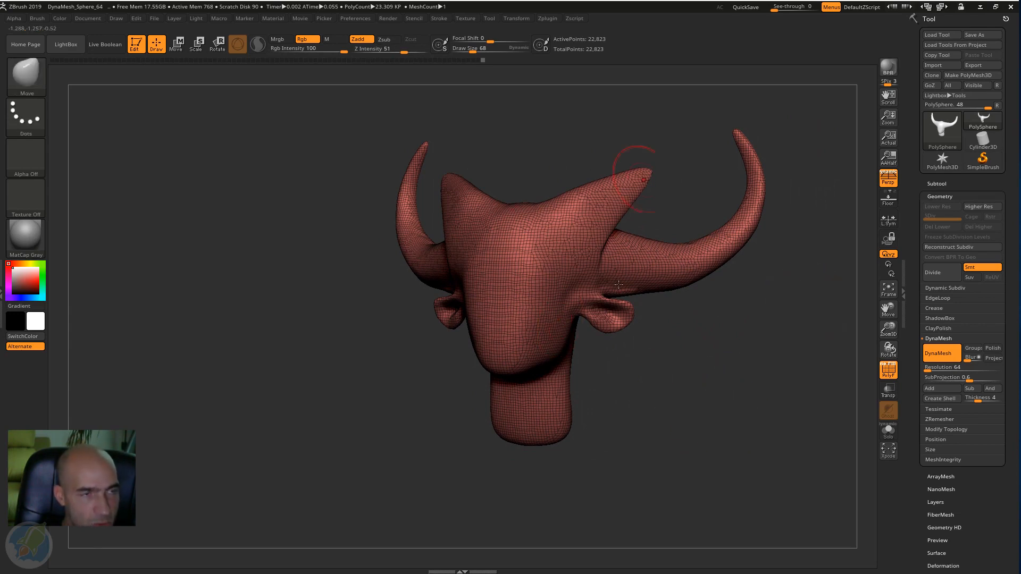
mouse_move(718, 367)
left_mouse_down()
mouse_move(697, 381)
mouse_move(734, 378)
mouse_move(691, 378)
mouse_move(729, 379)
mouse_move(720, 368)
mouse_move(719, 407)
mouse_move(751, 348)
mouse_move(680, 362)
mouse_move(699, 361)
left_mouse_up()
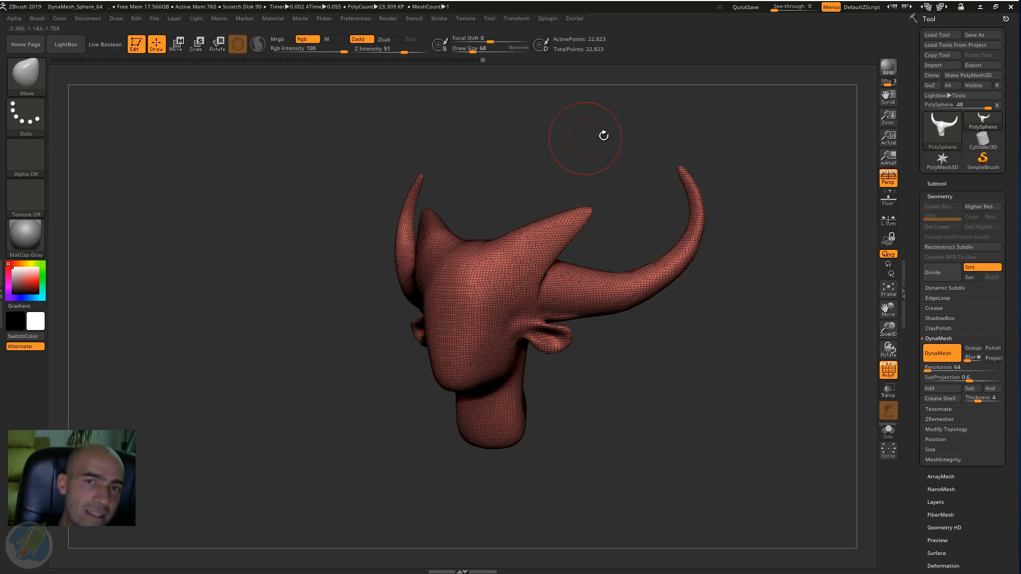
Mask the outer part of both horns and invert the mask back and forth to compare the protected areas.
mouse_move(742, 139)
left_mouse_down("ctrl")
mouse_move(603, 366)
mouse_move(666, 392)
mouse_move(653, 391)
left_mouse_up("ctrl")
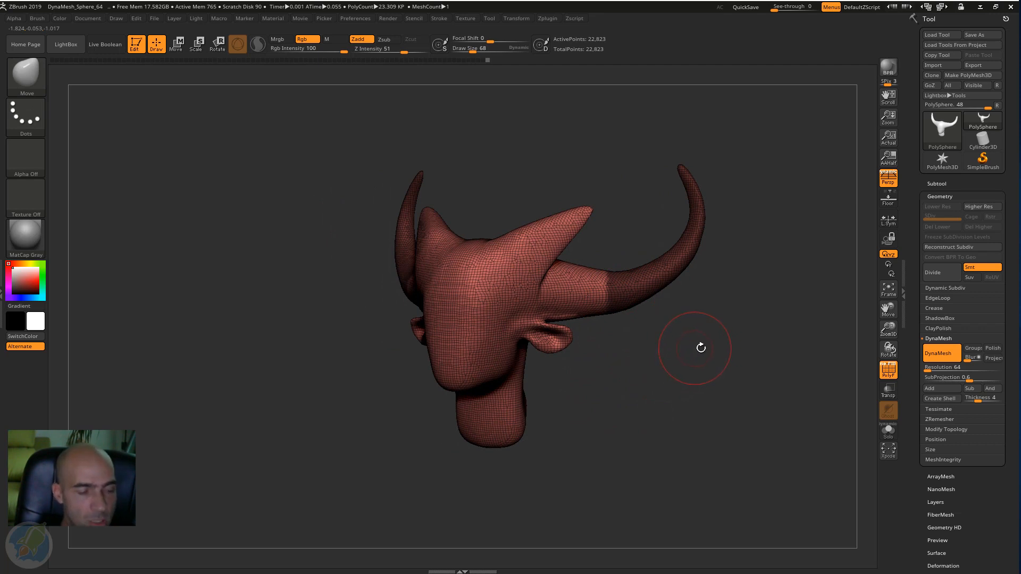
left_click(791, 312, "ctrl")
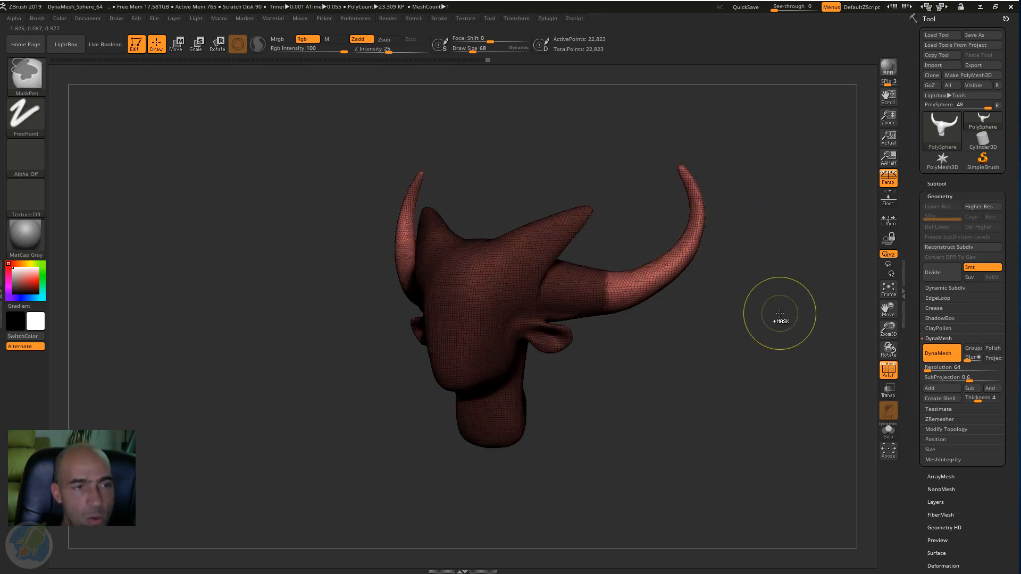
left_click(779, 315, "ctrl")
left_click(780, 316, "ctrl")
left_click(781, 318, "ctrl")
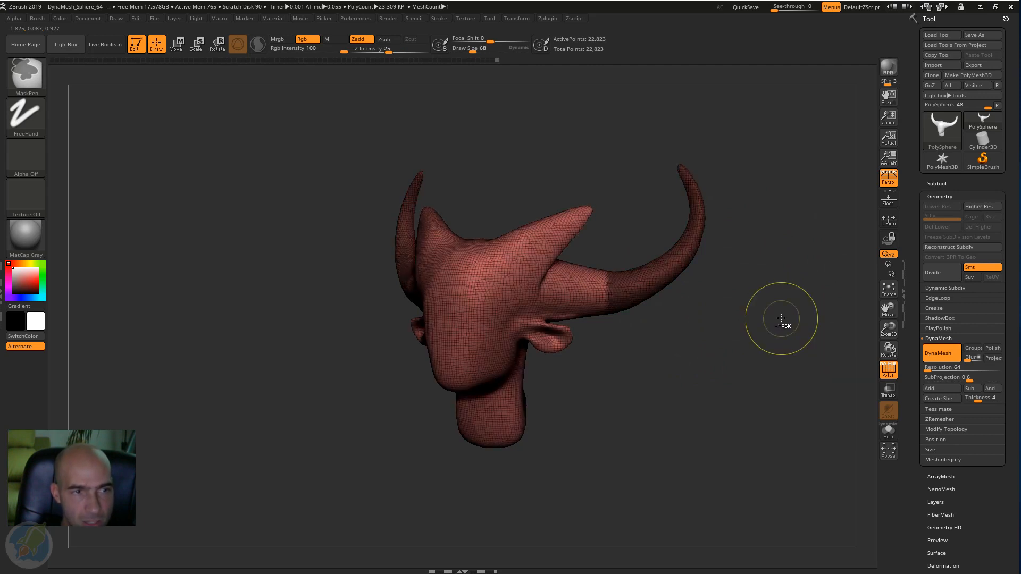
left_click(781, 317, "ctrl")
left_click(780, 318, "ctrl")
left_click(780, 319, "ctrl")
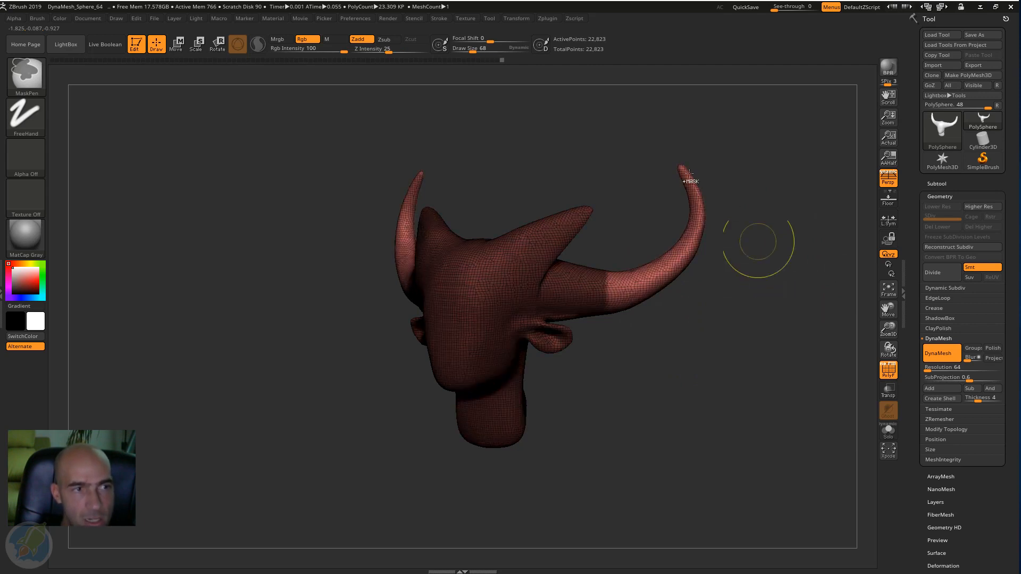
left_click(513, 111, "ctrl")
left_click(319, 330, "ctrl")
left_click(761, 383, "ctrl")
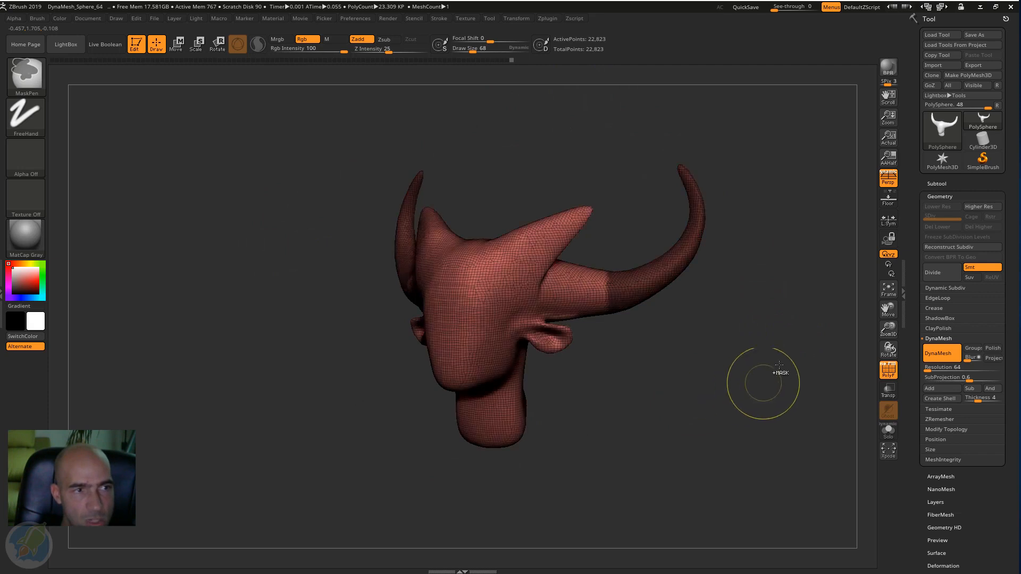
left_click(789, 307, "ctrl")
left_click(787, 303, "ctrl")
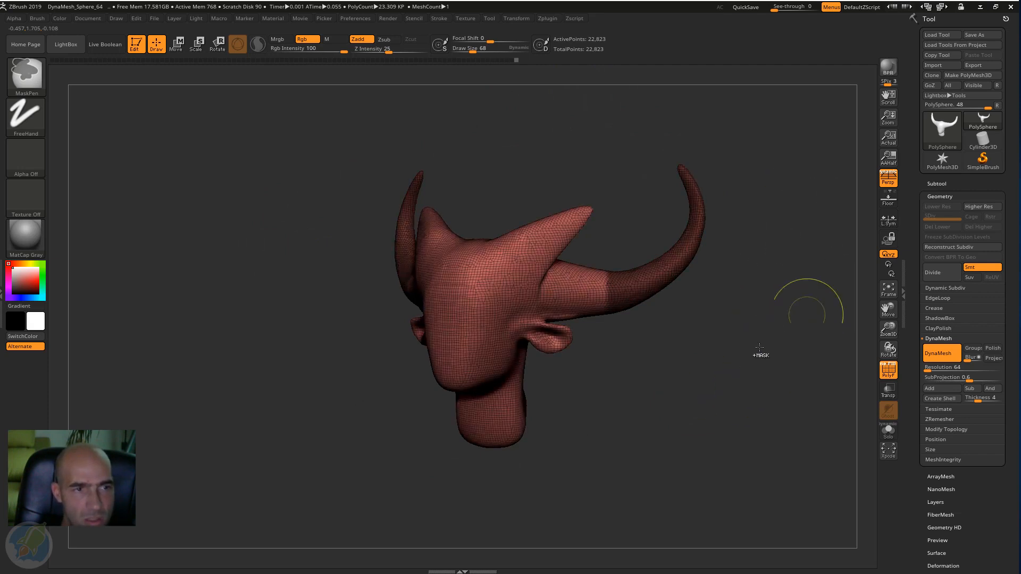
left_click(786, 298, "ctrl")
left_click(781, 306, "ctrl")
left_click(780, 304, "ctrl")
left_click(760, 309, "ctrl")
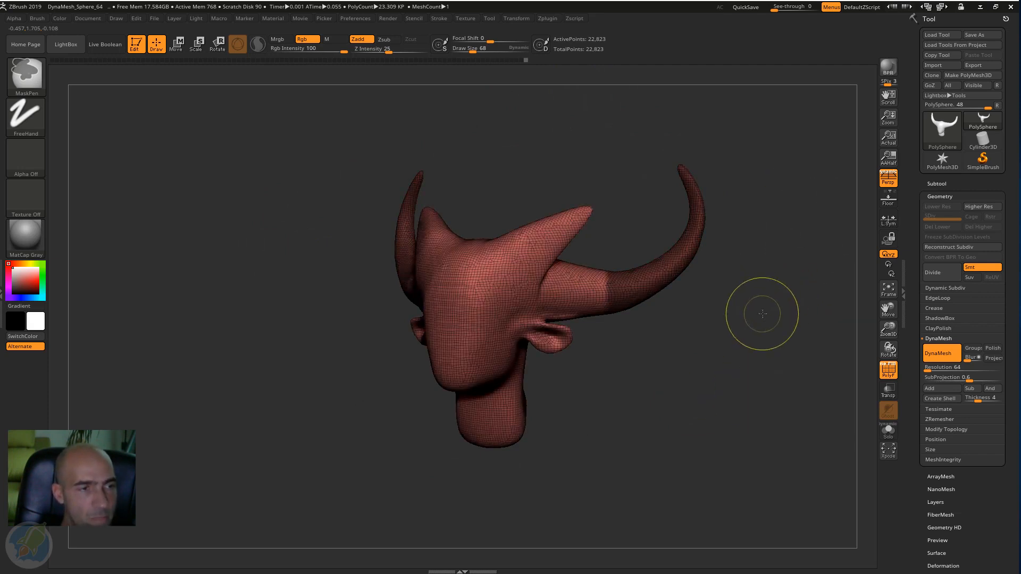
Blur the edge of the horn mask and invert the mask back and forth to compare the protected areas.
left_click(766, 288, "ctrl")
left_click_drag(713, 305, 704, 343, "alt")
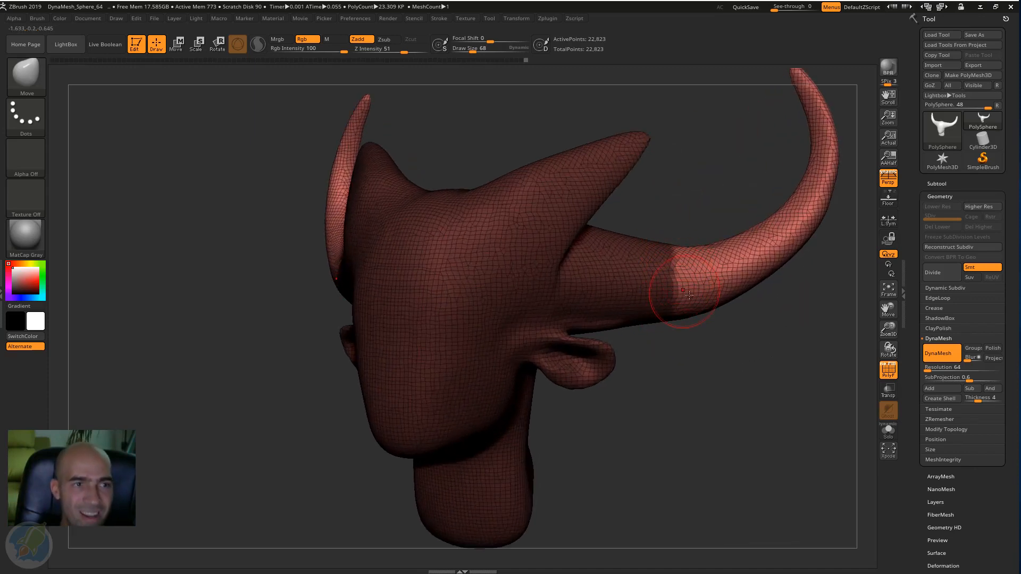
key("ctrl")
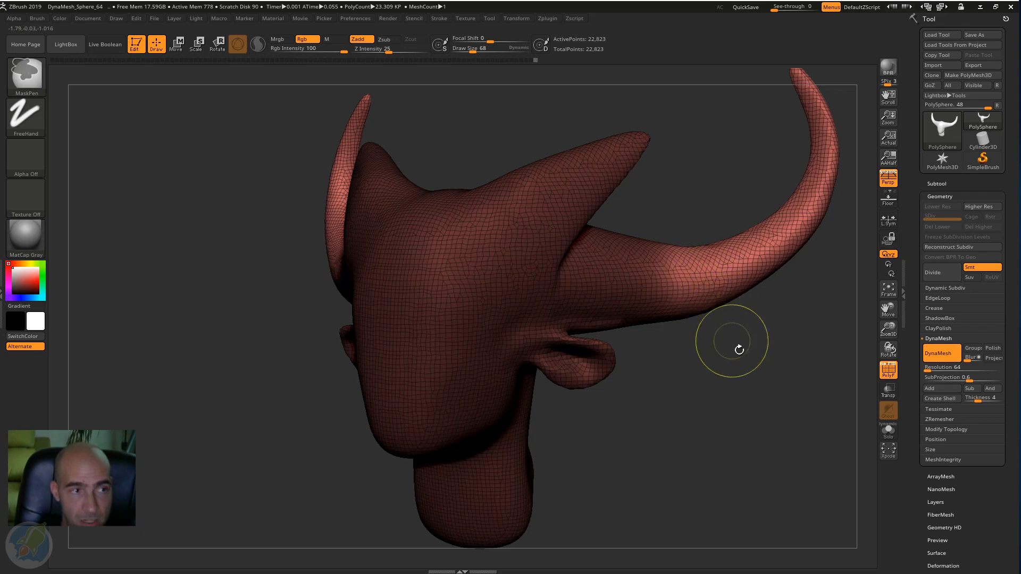
right_click_drag(734, 342, 776, 330, "ctrl")
left_click(776, 331, "ctrl")
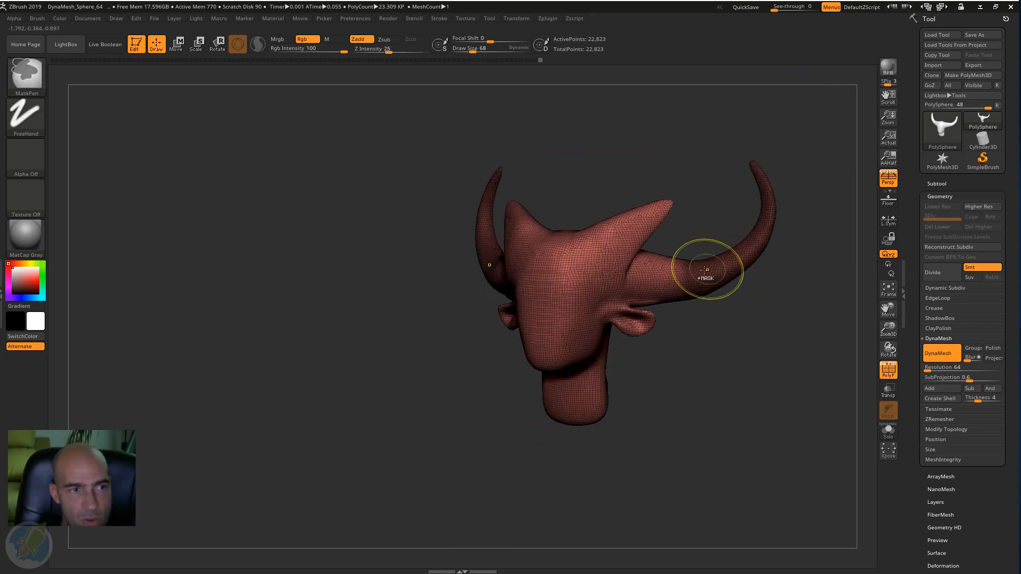
left_click(782, 319, "ctrl")
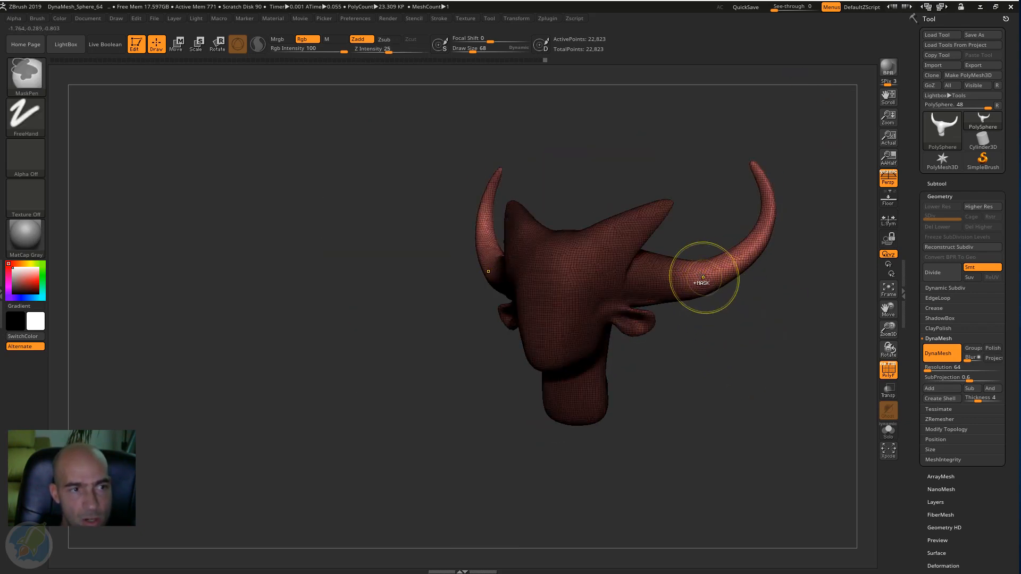
Clear the mask from the whole head.
left_click(784, 322, "ctrl")
left_click_drag(784, 326, 784, 330, "ctrl")
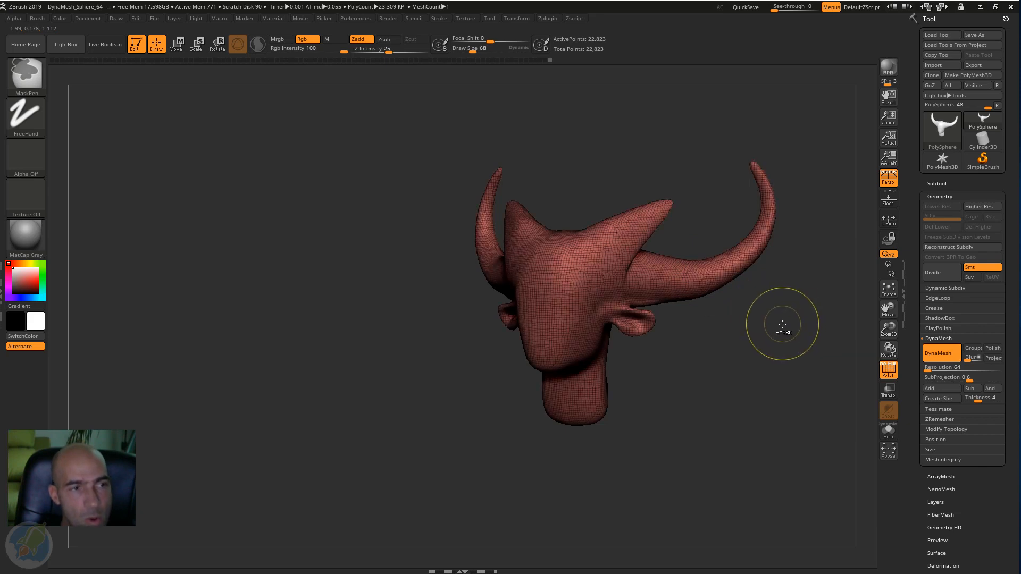
left_click(779, 338, "ctrl")
left_click(789, 335, "ctrl")
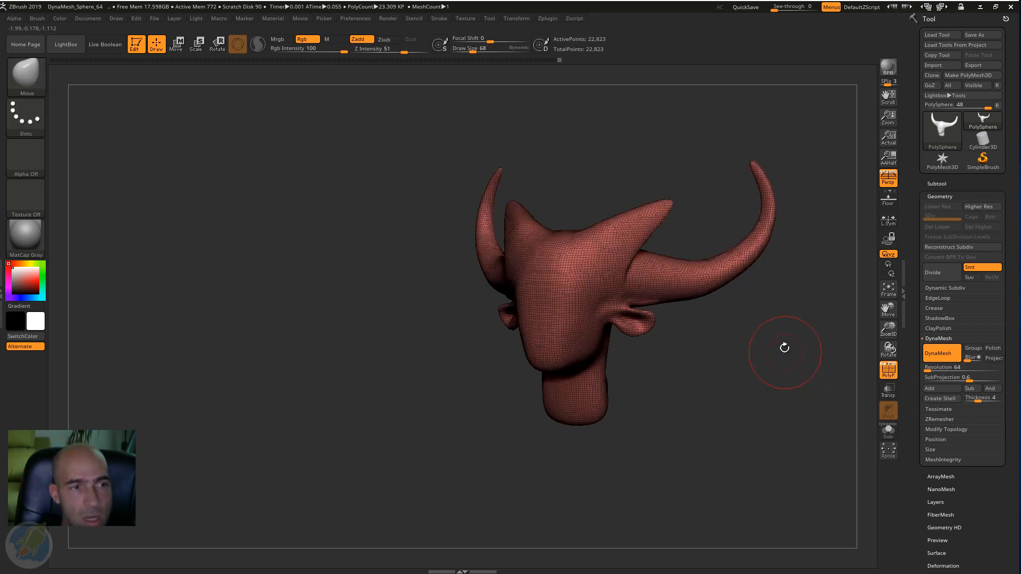
mouse_move(771, 317)
left_mouse_down()
mouse_move(679, 335)
mouse_move(668, 306)
left_mouse_up()
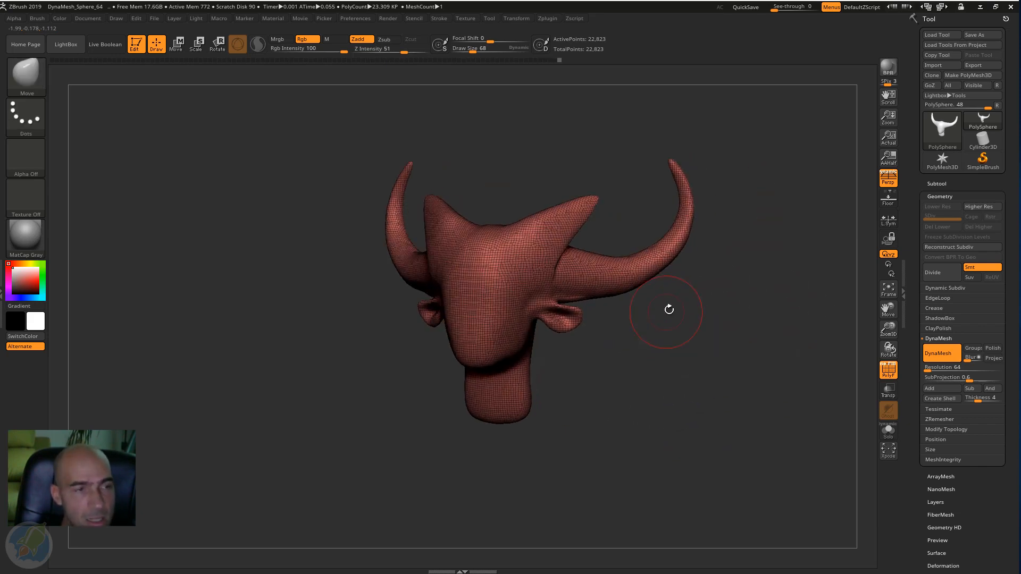
Mask the outer part of both horns with a selection rectangle and clear that mask again.
left_click_drag(757, 133, 620, 337, "ctrl")
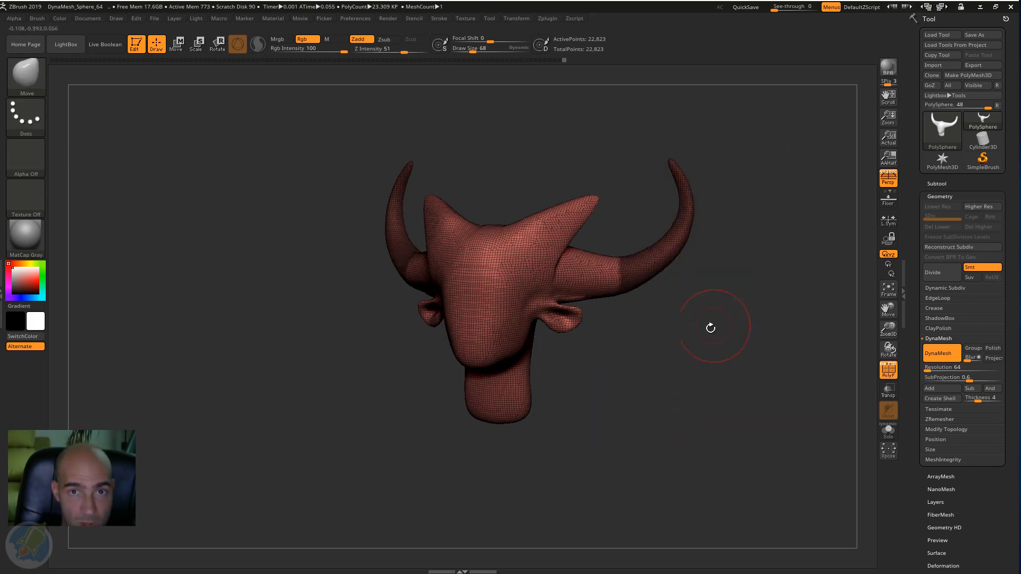
mouse_move(817, 261)
left_mouse_down("ctrl")
mouse_move(771, 330)
mouse_move(712, 345)
mouse_move(771, 337)
mouse_move(716, 341)
mouse_move(722, 329)
left_mouse_up("ctrl")
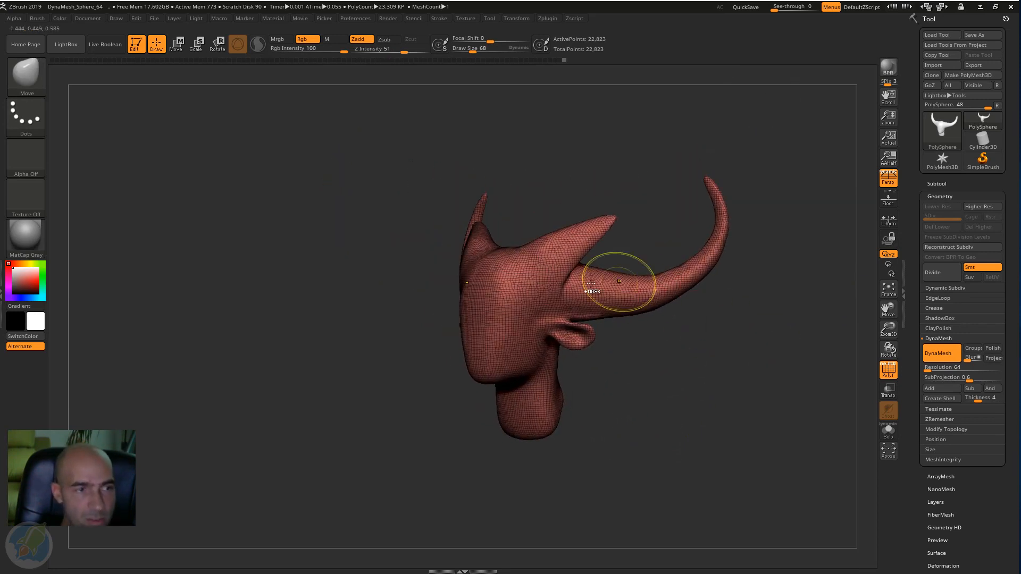
Paint a freehand mask over the sides of the face, the forehead and the bases of the raised points.
mouse_move(548, 269)
left_mouse_down("ctrl")
mouse_move(520, 293)
mouse_move(497, 359)
left_mouse_up("ctrl")
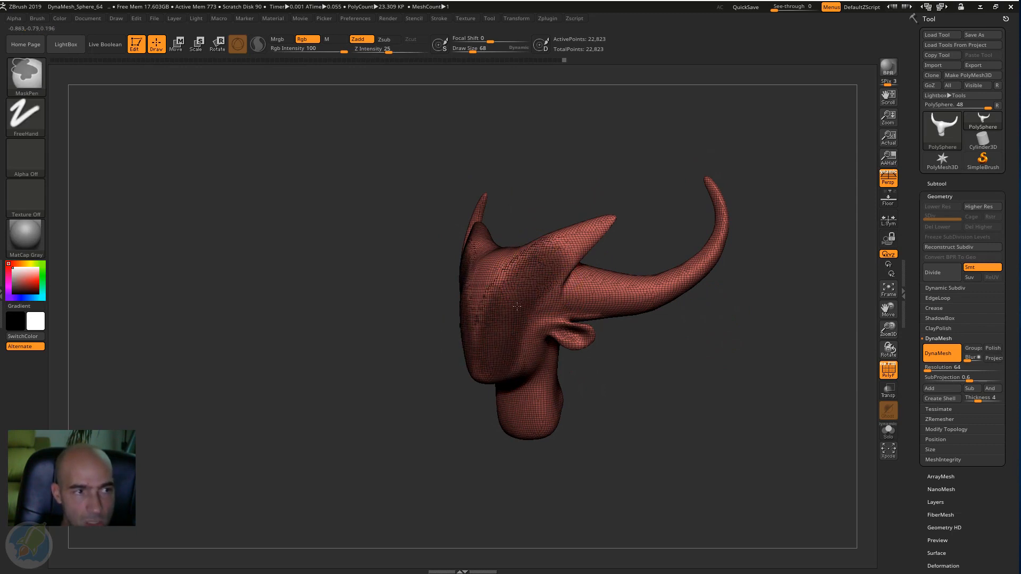
mouse_move(597, 366)
left_mouse_down()
mouse_move(700, 377)
mouse_move(722, 447)
mouse_move(678, 446)
left_mouse_up()
left_click_drag(459, 278, 394, 305, "ctrl")
left_click_drag(478, 266, 463, 260, "ctrl")
left_click_drag(390, 379, 373, 375, "ctrl")
left_click_drag(588, 234, 577, 210, "ctrl")
mouse_move(713, 472)
left_mouse_down("alt")
mouse_move(654, 431)
mouse_move(697, 362)
mouse_move(634, 321)
left_mouse_up("alt")
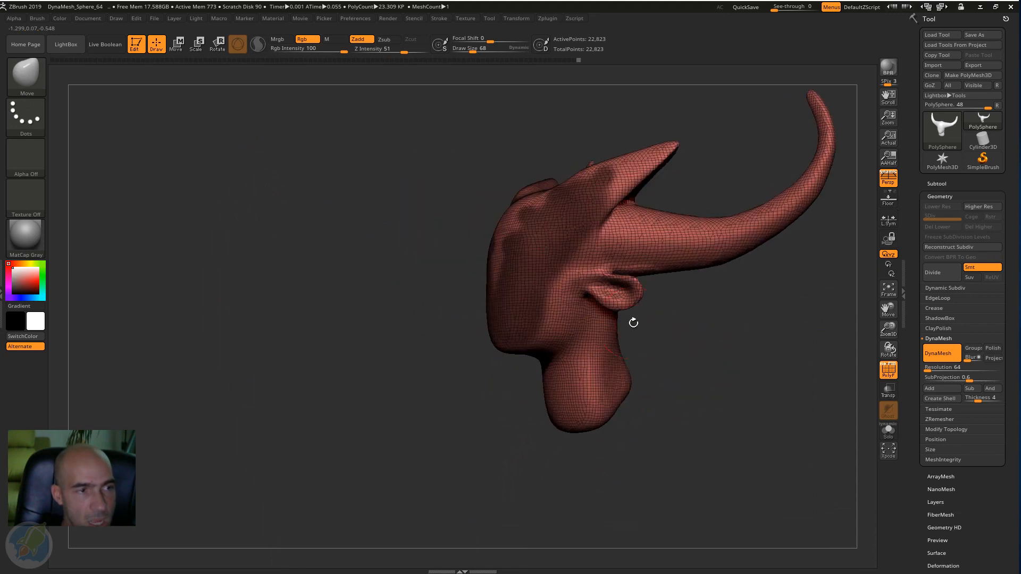
Erase part of the painted mask on the face, invert the remainder and clear it completely.
left_click_drag(577, 292, 510, 336, "ctrl+alt")
mouse_move(657, 360)
left_mouse_down()
mouse_move(737, 358)
mouse_move(743, 376)
mouse_move(737, 358)
left_mouse_up()
left_click(778, 351, "ctrl")
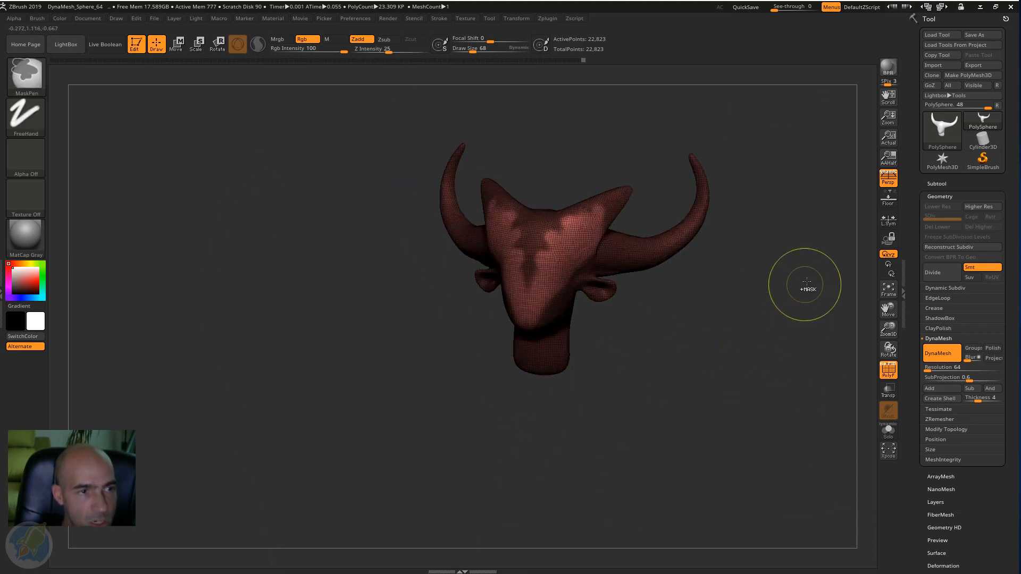
left_click_drag(803, 285, 672, 467, "ctrl")
Mask a round eye area on each side of the face and invert the mask so only these areas stay editable.
mouse_move(700, 381)
left_mouse_down()
mouse_move(696, 357)
mouse_move(826, 324)
left_mouse_up()
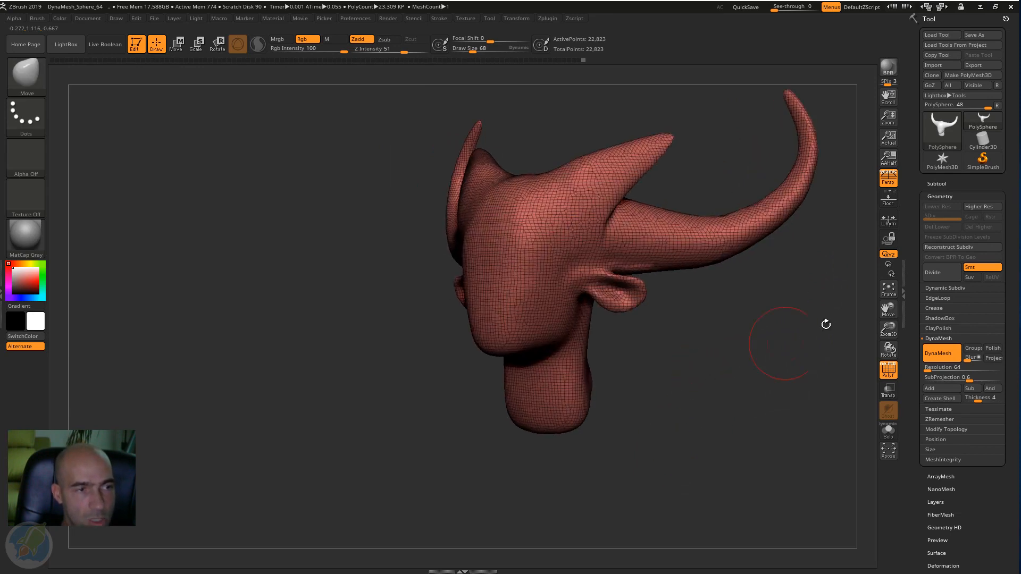
left_click_drag(770, 361, 774, 320)
left_click_drag(621, 267, 650, 372)
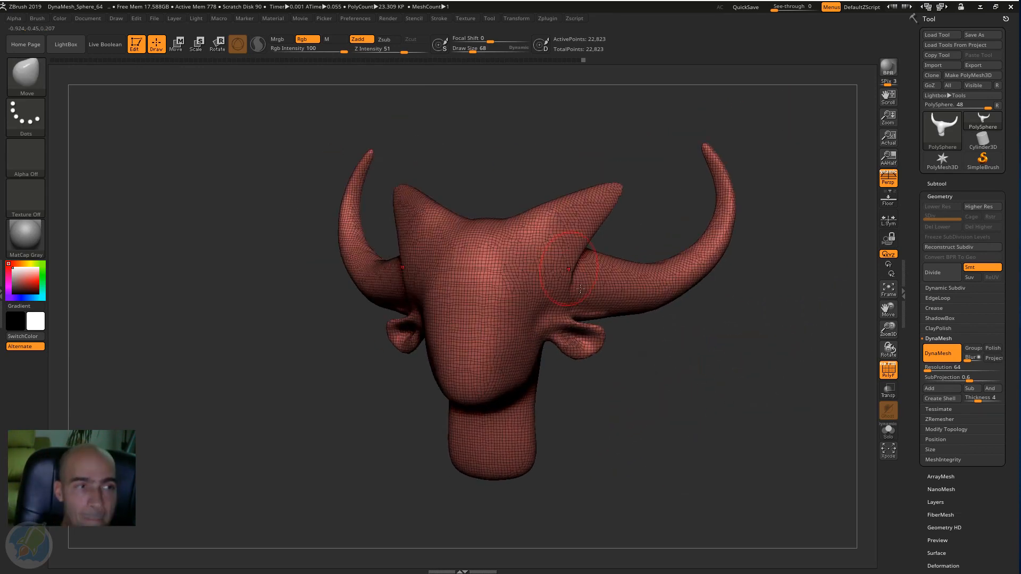
left_click_drag(685, 388, 616, 369)
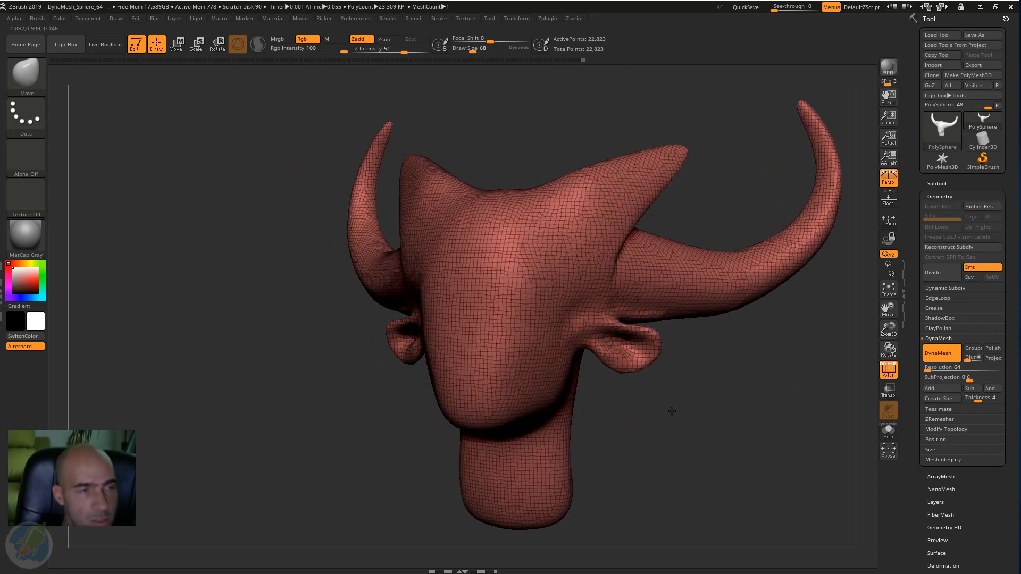
mouse_move(672, 411)
left_mouse_down()
mouse_move(461, 352)
mouse_move(486, 342)
mouse_move(519, 304)
mouse_move(533, 305)
left_mouse_up()
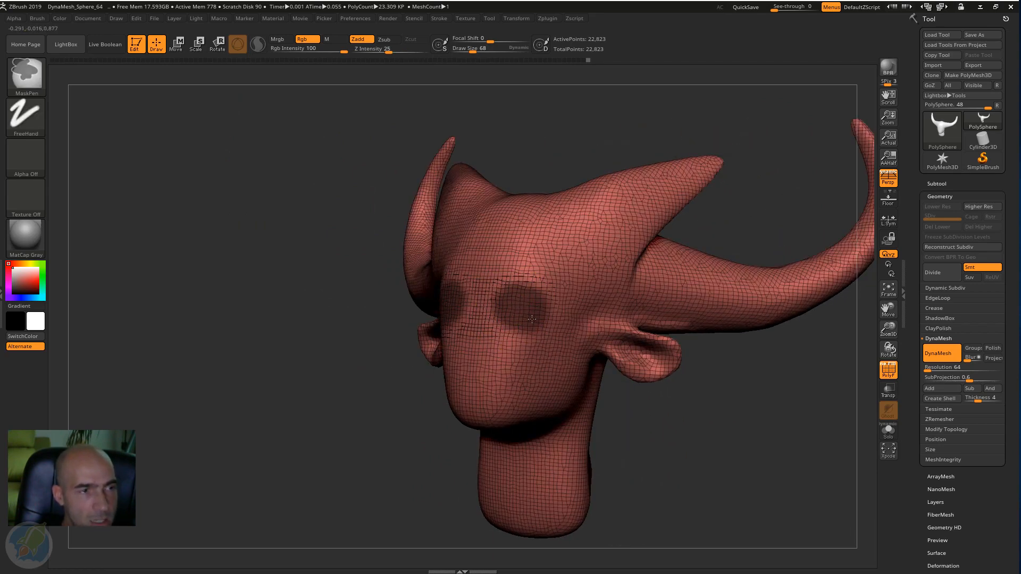
left_click(371, 399, "ctrl")
Push the unmasked eye areas into the head with the Move brush to form sockets, and clear the mask.
left_click_drag(372, 399, 358, 383)
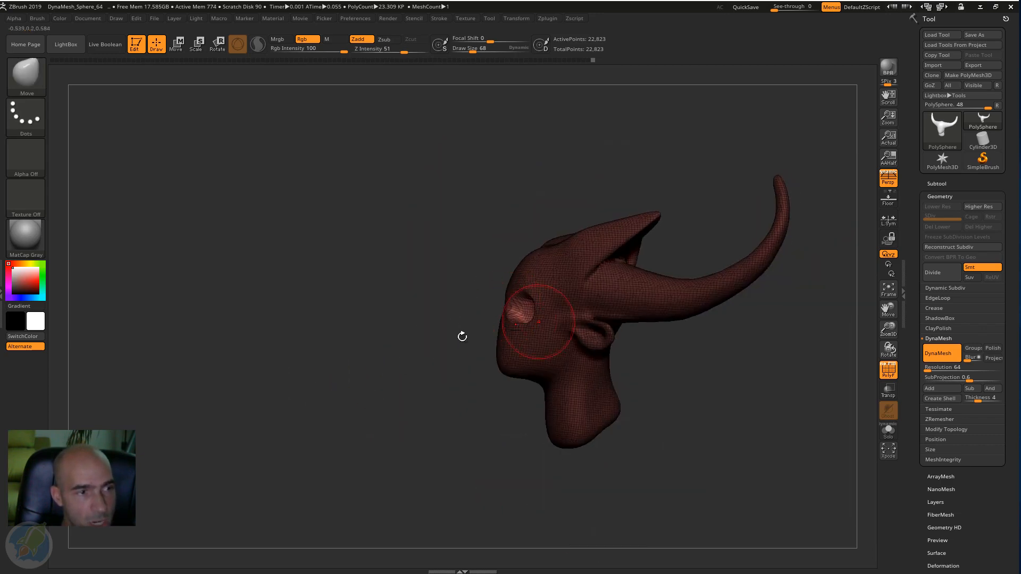
left_click_drag(462, 337, 520, 311)
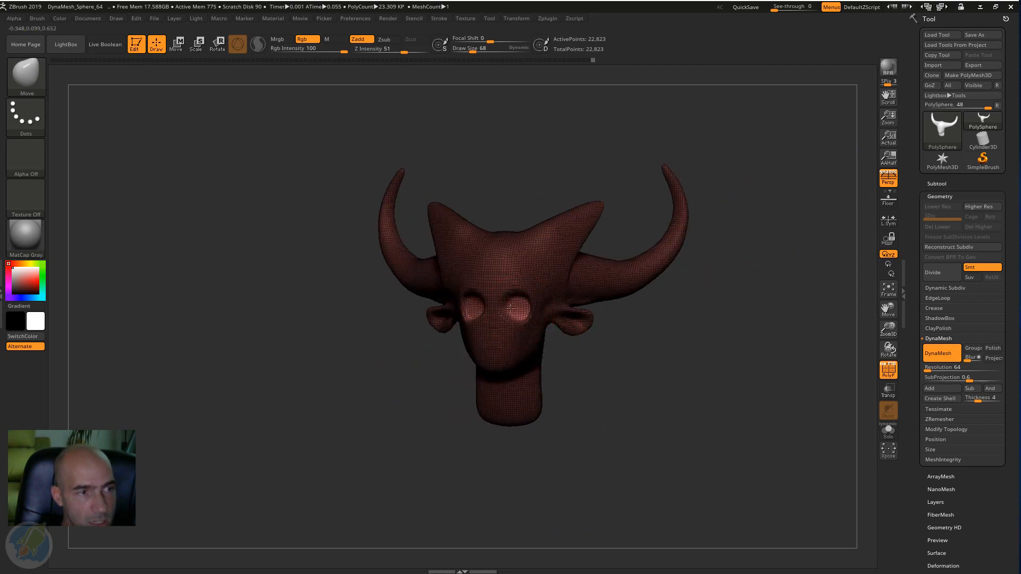
left_click_drag(618, 354, 613, 380, "ctrl")
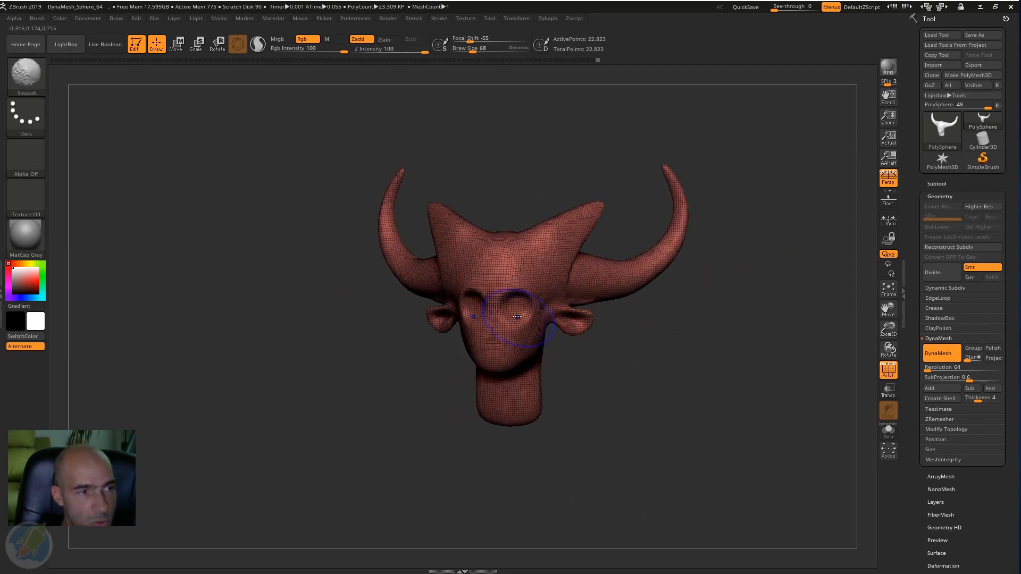
Smooth the eye sockets and reshape the face around and below them with the Move brush.
right_click_drag(610, 396, 578, 384, "ctrl")
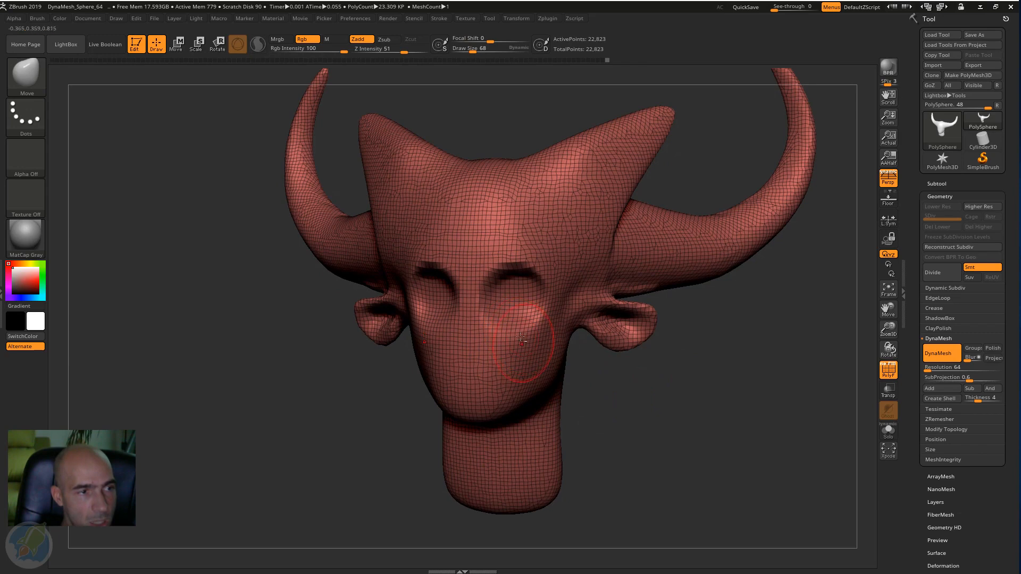
left_click_drag(518, 332, 511, 332)
left_click_drag(568, 382, 688, 412)
mouse_move(688, 412)
right_mouse_down()
mouse_move(548, 391)
mouse_move(659, 399)
mouse_move(641, 399)
mouse_move(659, 384)
mouse_move(627, 384)
right_mouse_up()
left_click_drag(504, 317, 504, 327)
mouse_move(671, 385)
right_mouse_down("ctrl")
mouse_move(640, 396)
mouse_move(570, 393)
mouse_move(692, 391)
right_mouse_up("ctrl")
right_click_drag(691, 391, 843, 383, "ctrl")
Toggle the polyframe display to compare the views and leave the wireframe switched off.
left_click(884, 377)
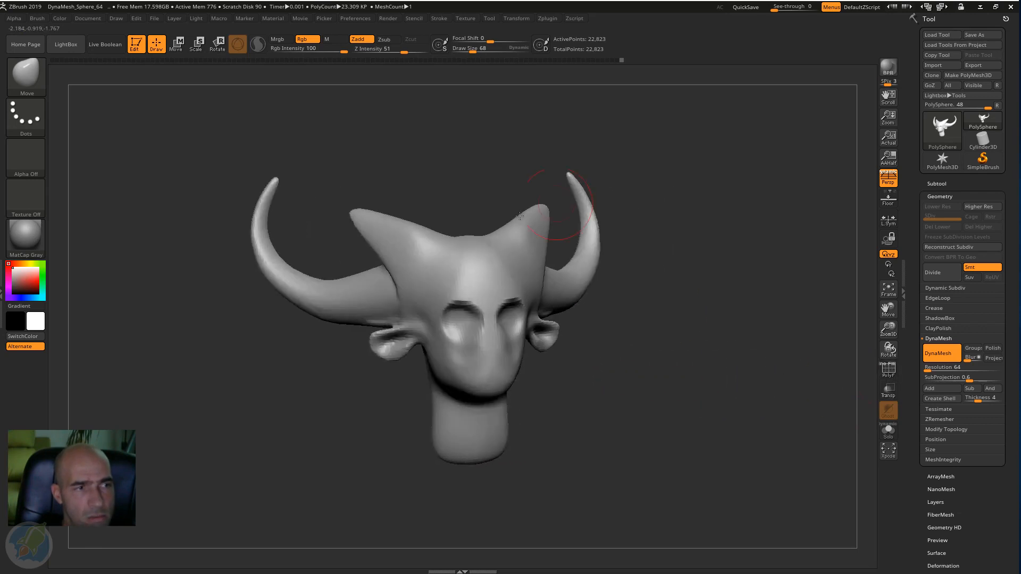
right_click_drag(743, 355, 718, 355)
left_click(892, 377)
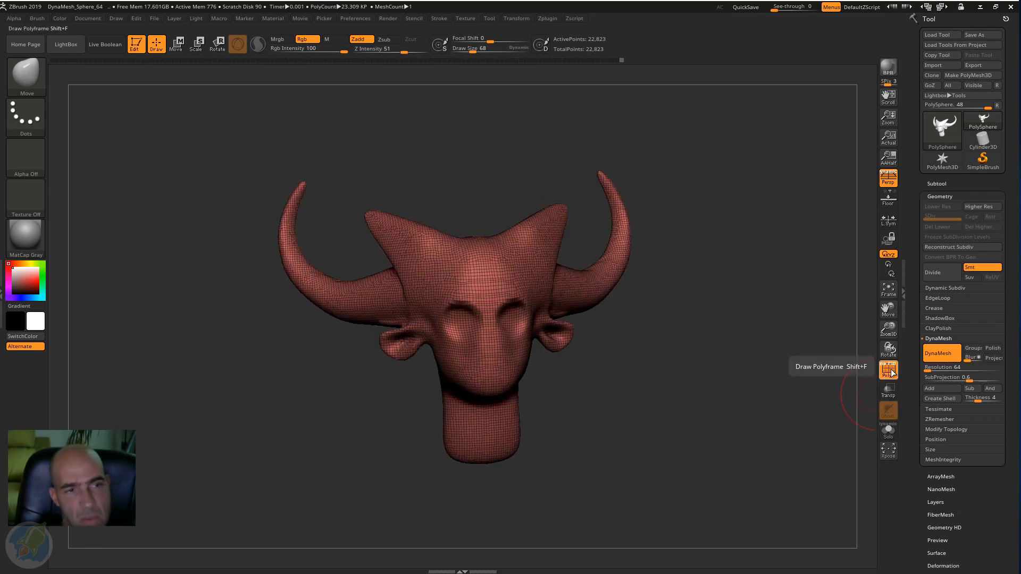
left_click(892, 375)
Push the sides of the jaw inward with the Move brush to narrow the lower face.
left_click_drag(740, 367, 698, 409)
left_click_drag(583, 378, 542, 374)
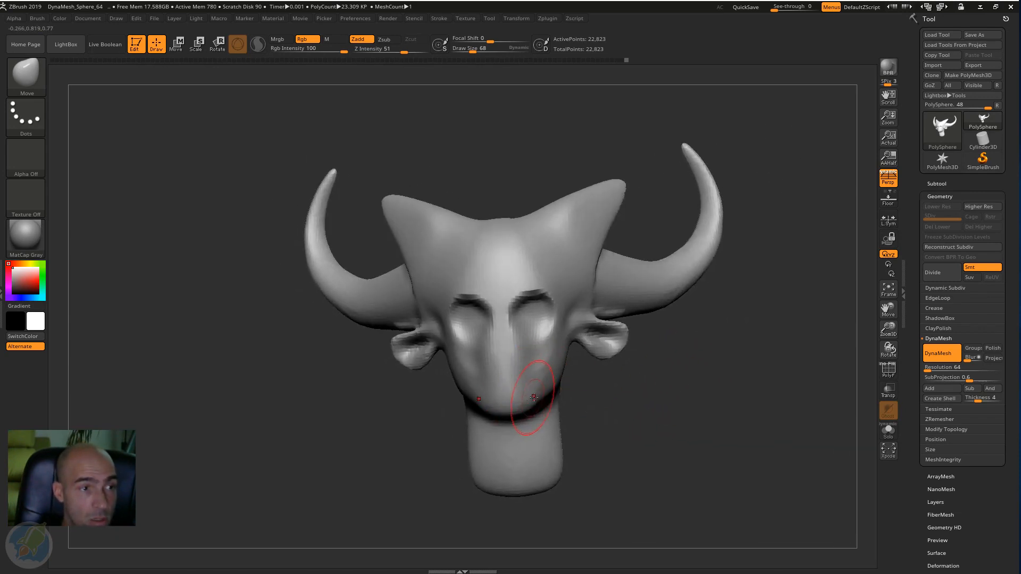
mouse_move(680, 395)
left_mouse_down()
mouse_move(601, 396)
mouse_move(703, 400)
left_mouse_up()
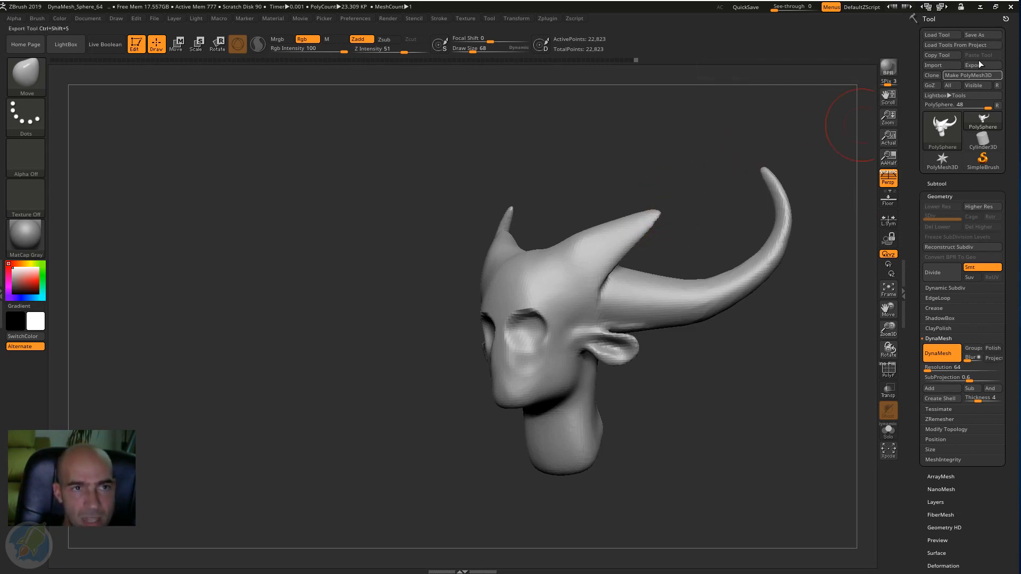
left_click(156, 18)
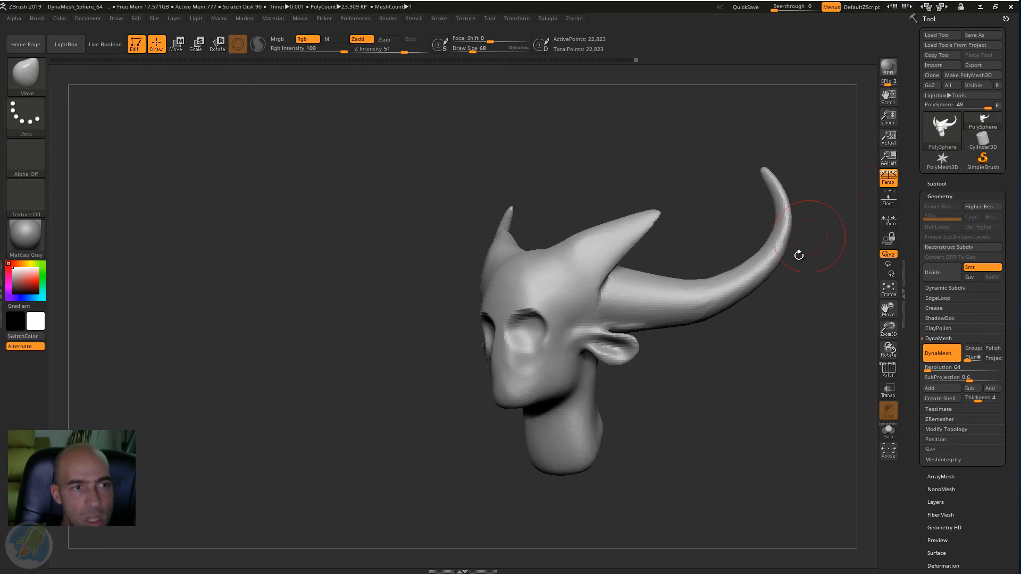
left_click_drag(786, 306, 787, 301)
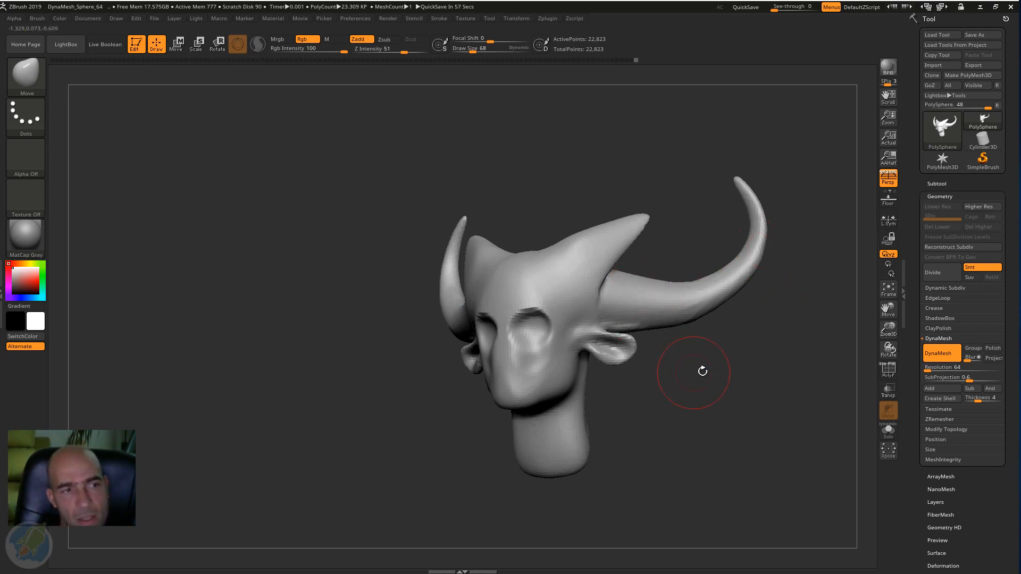
mouse_move(702, 369)
left_mouse_down()
mouse_move(692, 371)
mouse_move(725, 376)
mouse_move(733, 355)
left_mouse_up()
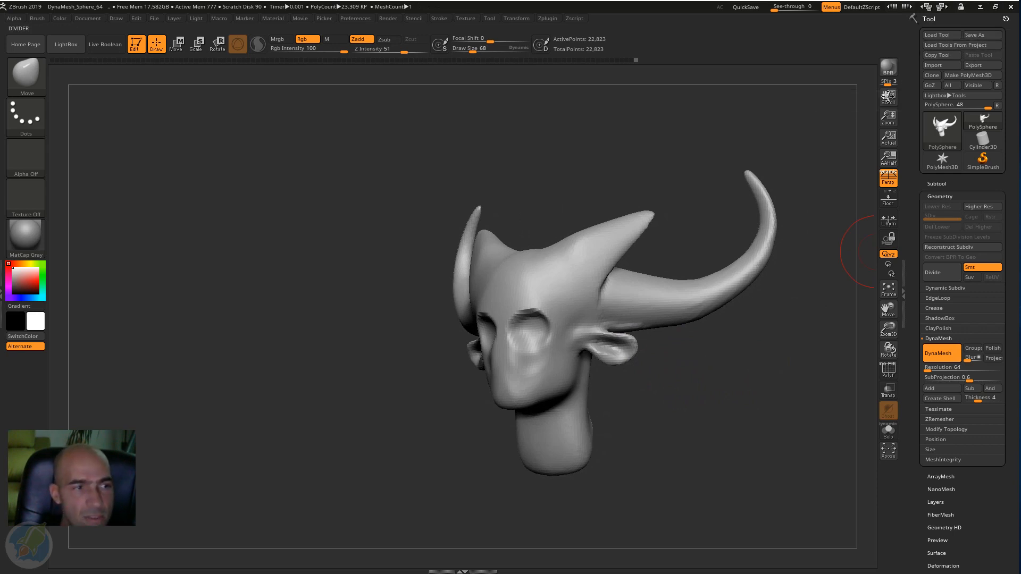
left_click_drag(795, 271, 795, 265)
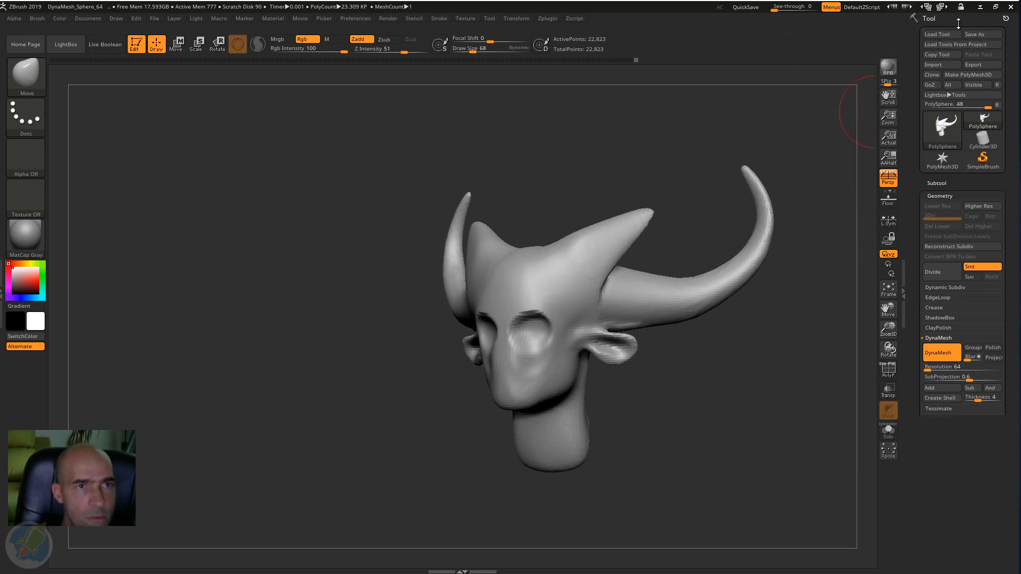
Remove the Tool palette from the side tray and dock it there again.
left_click(935, 19)
left_click_drag(1005, 18, 749, 180)
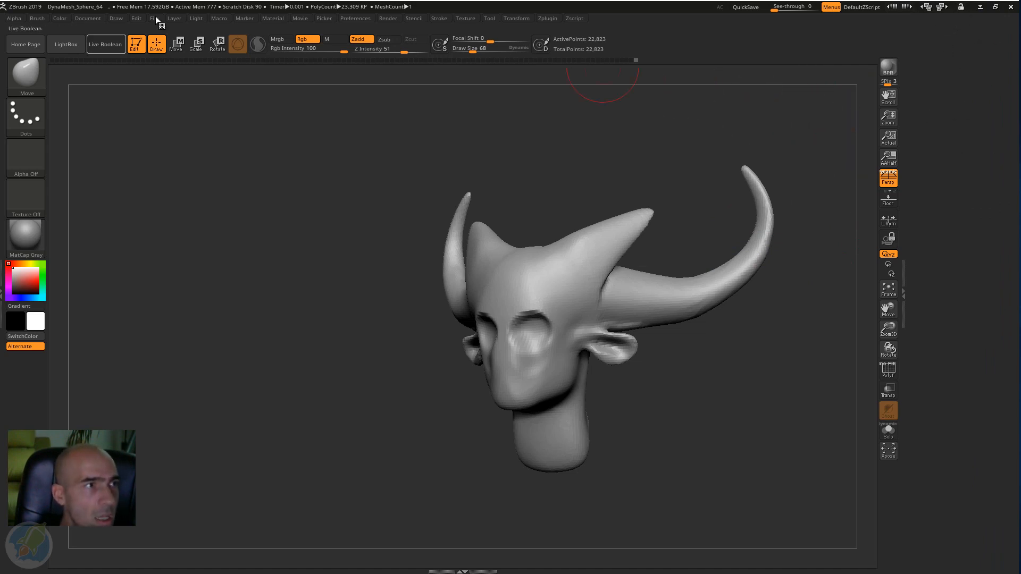
left_click(490, 18)
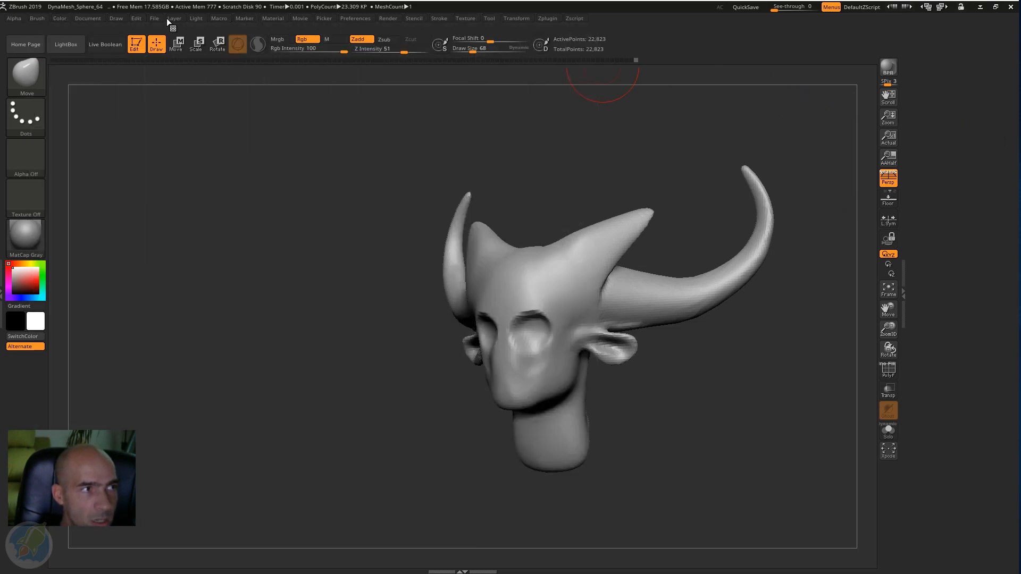
left_click(490, 19)
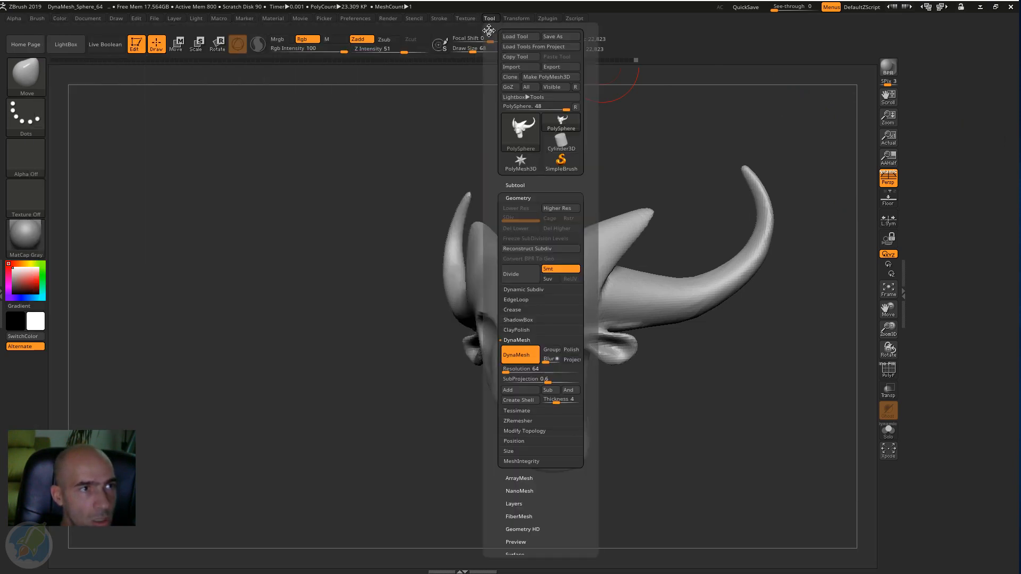
left_click(489, 31)
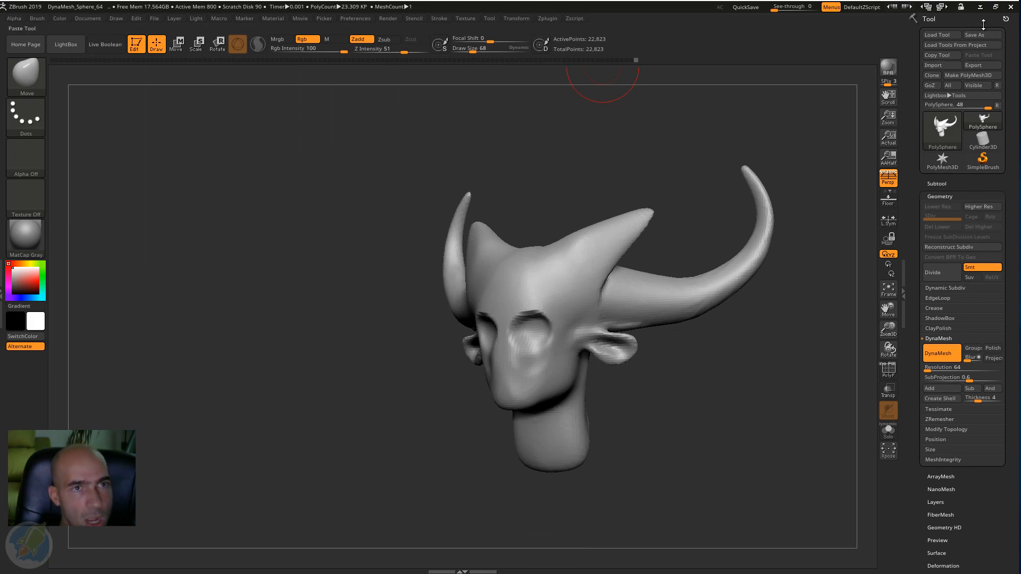
left_click_drag(911, 181, 911, 206)
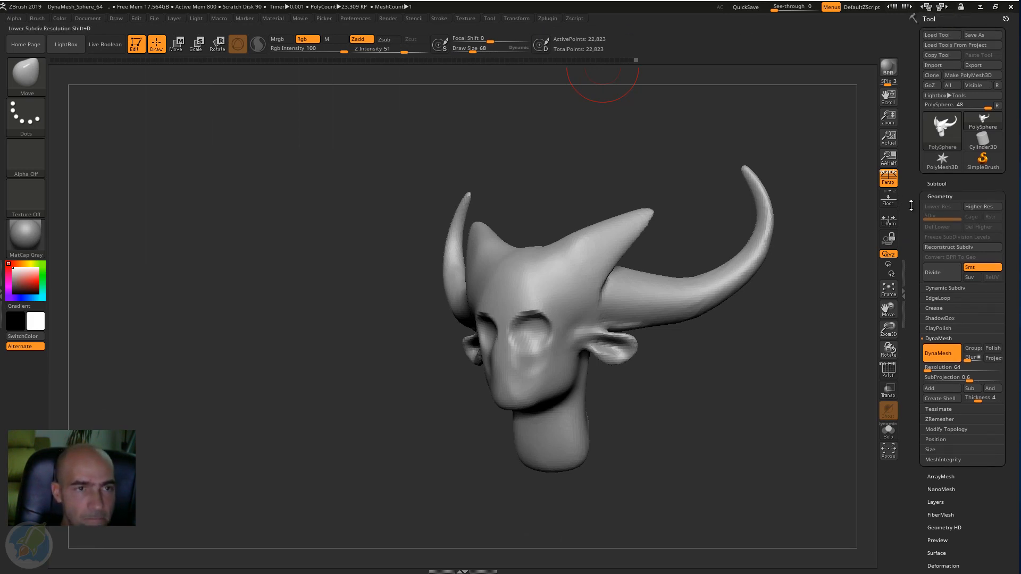
Pan the head out of the canvas, frame it again and snap the view to the front.
left_click_drag(707, 337, 328, 327)
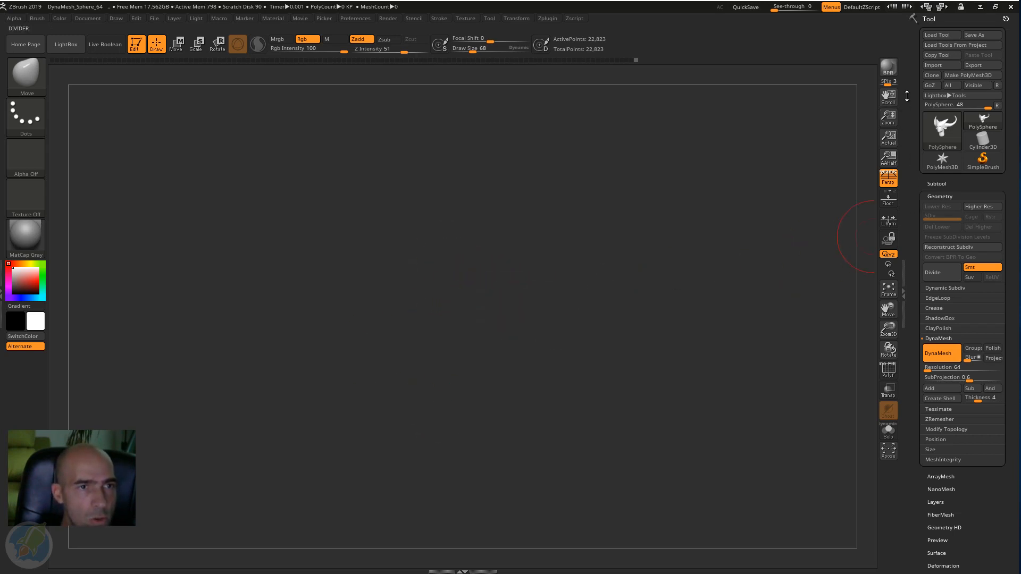
left_click(888, 290)
mouse_move(768, 367)
left_mouse_down()
mouse_move(745, 357)
mouse_move(728, 281)
mouse_move(733, 229)
mouse_move(712, 212)
mouse_move(701, 174)
mouse_move(649, 171)
mouse_move(709, 394)
mouse_move(722, 375)
mouse_move(648, 361)
mouse_move(679, 369)
mouse_move(660, 367)
mouse_move(680, 378)
mouse_move(677, 389)
mouse_move(733, 395)
mouse_move(706, 387)
mouse_move(753, 390)
mouse_move(706, 386)
mouse_move(759, 382)
left_mouse_up()
mouse_move(688, 360)
left_mouse_down()
mouse_move(698, 422)
mouse_move(706, 335)
mouse_move(695, 336)
mouse_move(692, 374)
mouse_move(717, 376)
mouse_move(684, 365)
mouse_move(749, 353)
mouse_move(565, 294)
left_mouse_up()
key("shift")
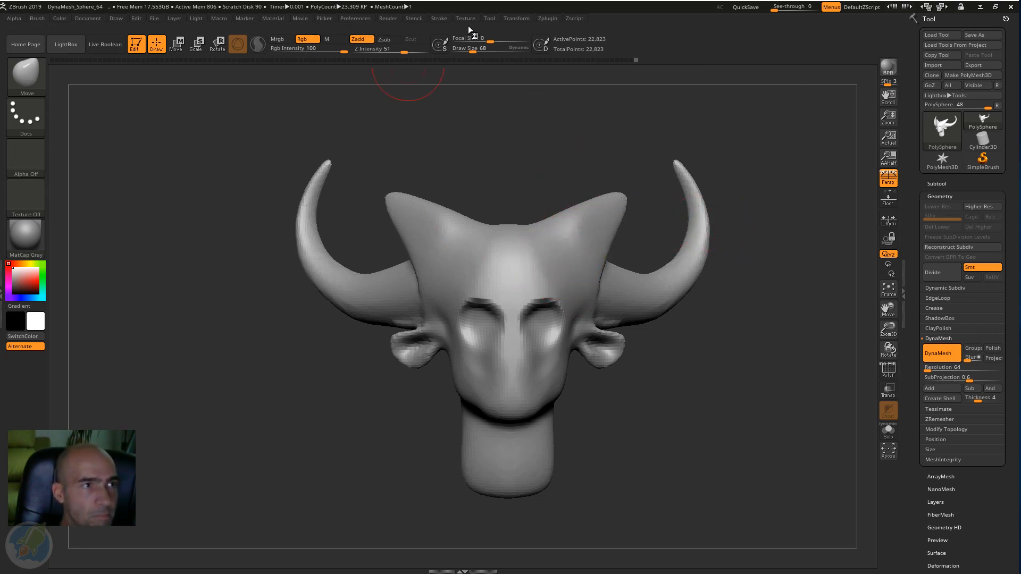
left_click(516, 20)
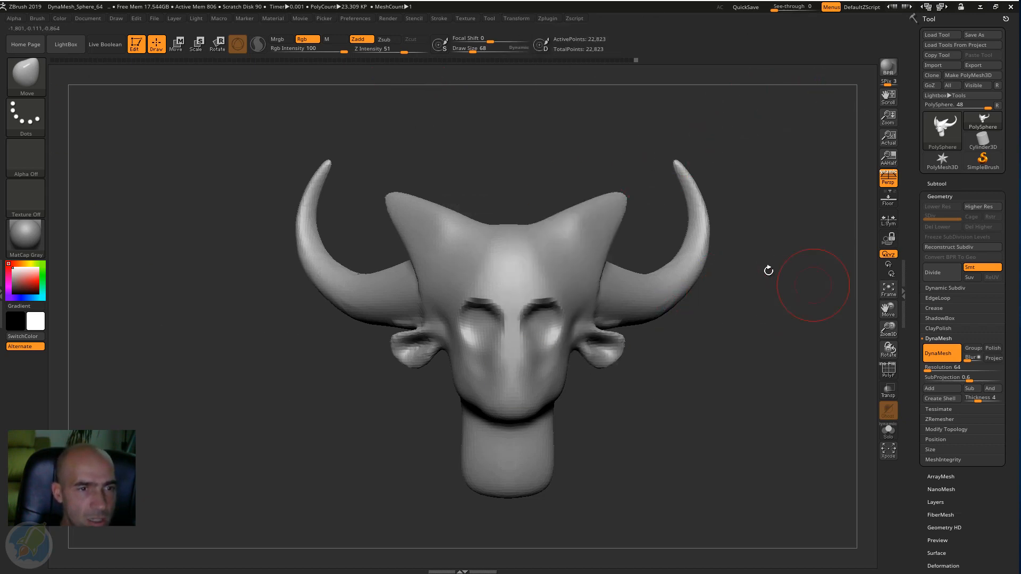
left_click_drag(781, 200, 709, 185)
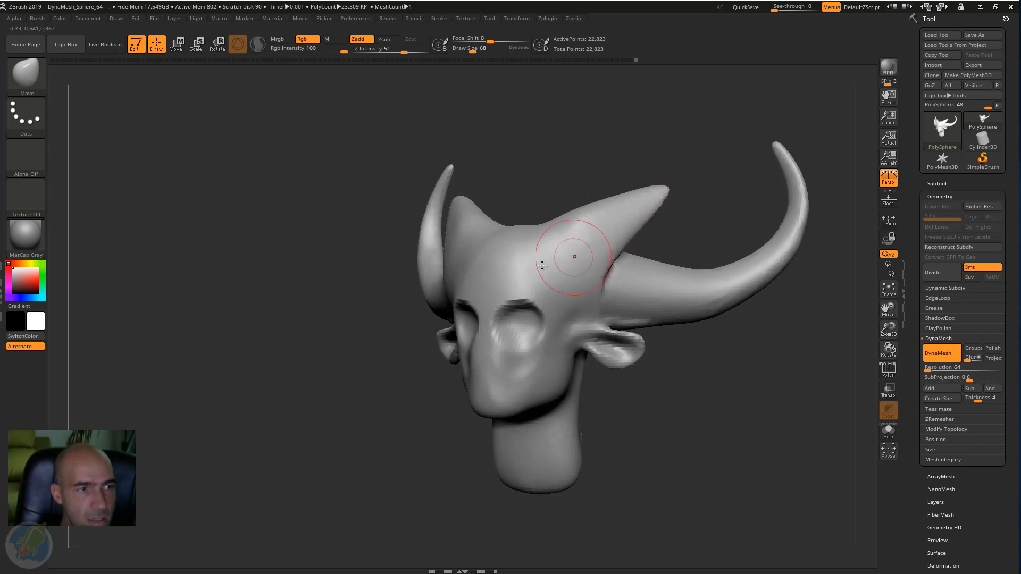
left_click_drag(562, 183, 628, 186)
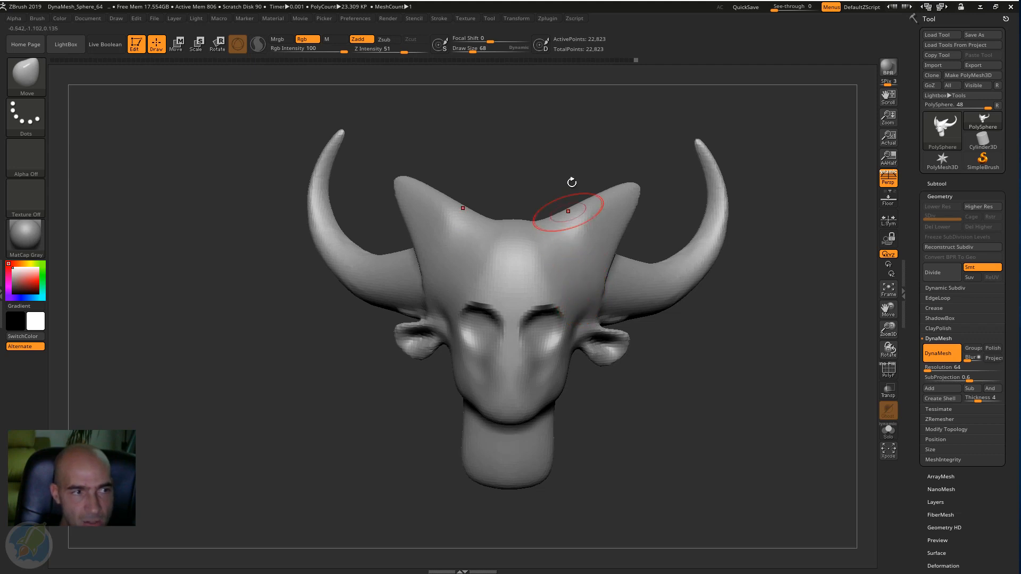
left_click_drag(569, 178, 561, 159)
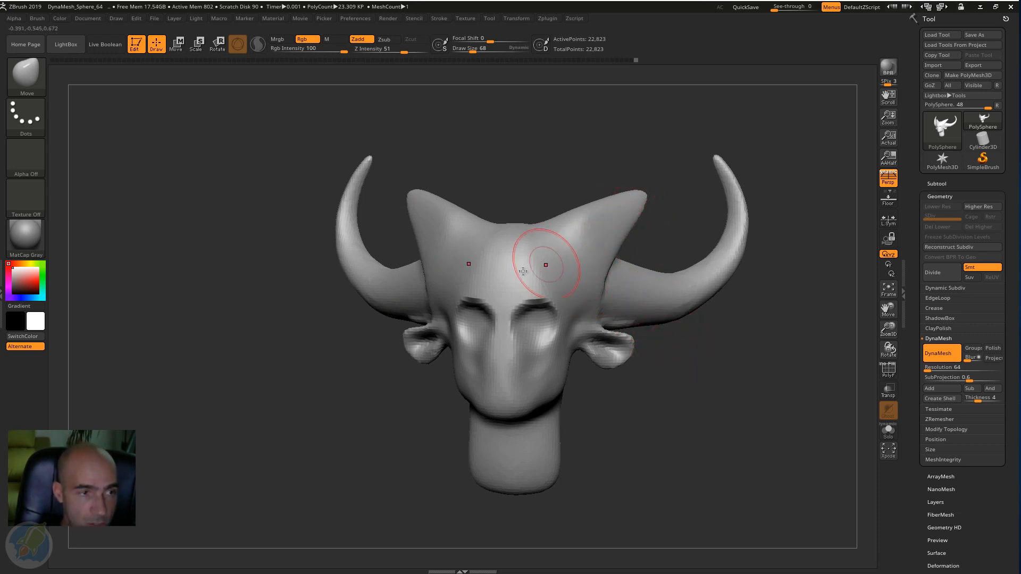
Shape a protruding nose in profile with the Move brush and push in the area beneath it.
left_click_drag(612, 400, 691, 327)
left_click_drag(643, 255, 657, 256)
left_click_drag(641, 215, 625, 195)
mouse_move(766, 272)
left_mouse_down()
mouse_move(659, 255)
mouse_move(647, 231)
left_mouse_up()
mouse_move(681, 268)
left_mouse_down()
mouse_move(671, 270)
mouse_move(661, 239)
left_mouse_up()
left_click_drag(495, 319, 381, 354)
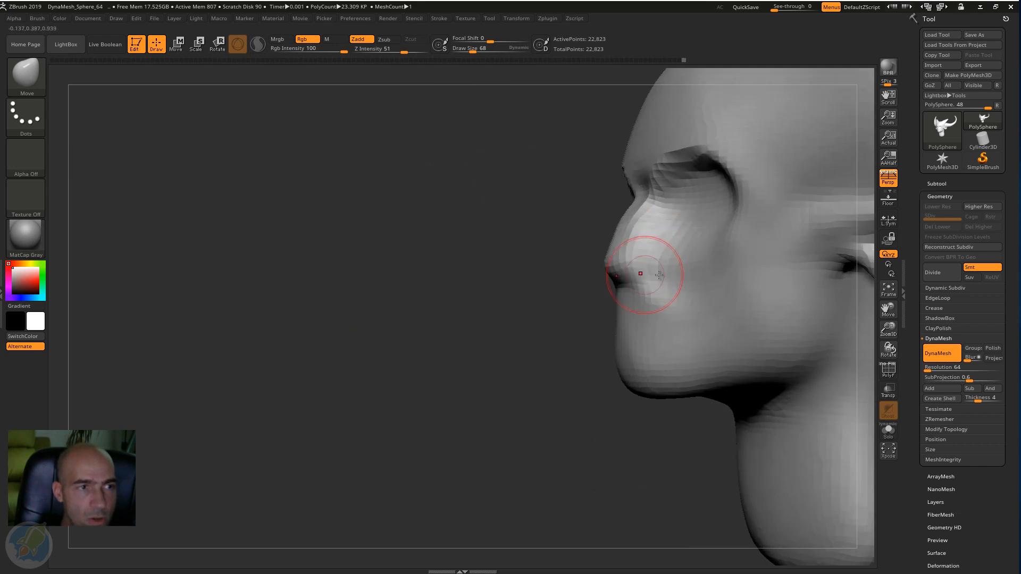
left_click_drag(640, 274, 665, 273)
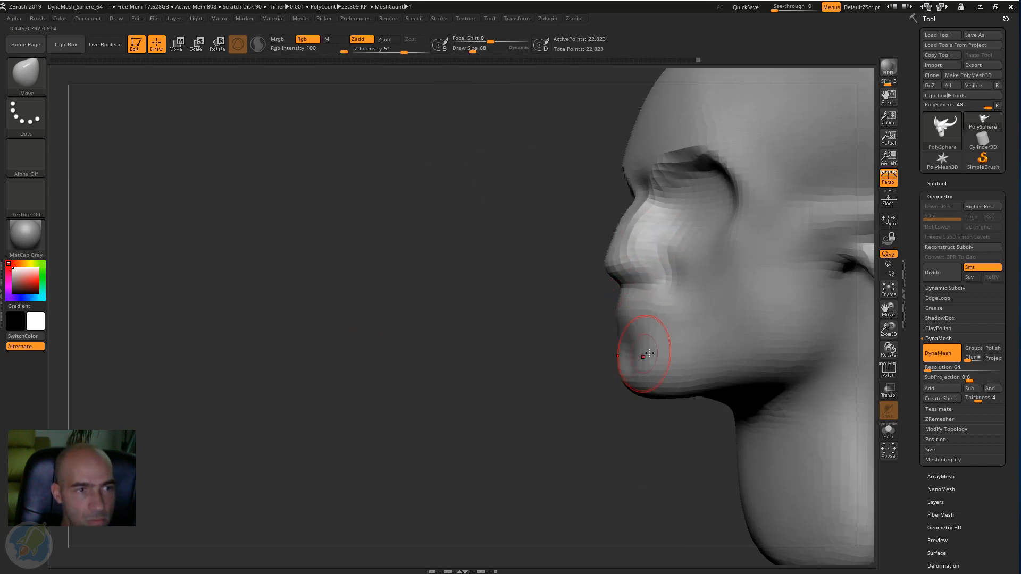
Shape the mouth, chin and brow with the Move brush, working from the side, three-quarter and front views.
mouse_move(607, 362)
left_mouse_down()
mouse_move(512, 383)
mouse_move(570, 352)
mouse_move(744, 335)
left_mouse_up()
left_click_drag(633, 302, 622, 304)
left_click_drag(789, 314, 680, 314)
mouse_move(505, 372)
left_mouse_down("alt")
mouse_move(449, 353)
mouse_move(416, 406)
left_mouse_up("alt")
mouse_move(550, 273)
left_mouse_down()
mouse_move(537, 280)
mouse_move(536, 263)
left_mouse_up()
mouse_move(490, 305)
left_mouse_down()
mouse_move(631, 296)
mouse_move(654, 307)
left_mouse_up()
left_click_drag(458, 262, 470, 249)
left_click_drag(612, 298, 611, 362)
left_click_drag(460, 257, 444, 236)
left_click_drag(647, 367, 661, 301, "alt")
mouse_move(661, 300)
left_mouse_down()
mouse_move(623, 289)
mouse_move(577, 298)
left_mouse_up()
left_click_drag(698, 389, 604, 300, "shift")
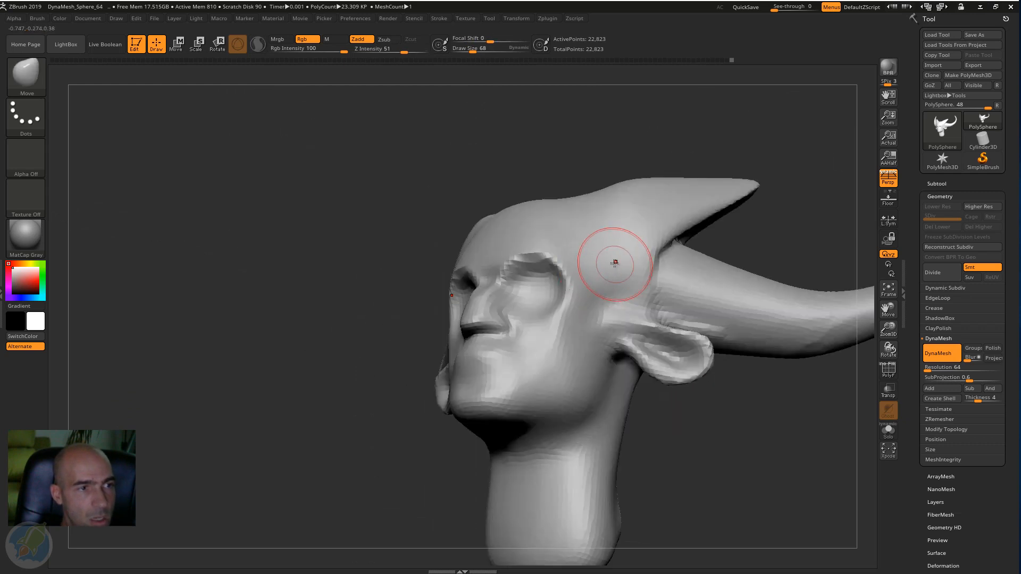
left_click_drag(352, 271, 589, 256, "shift")
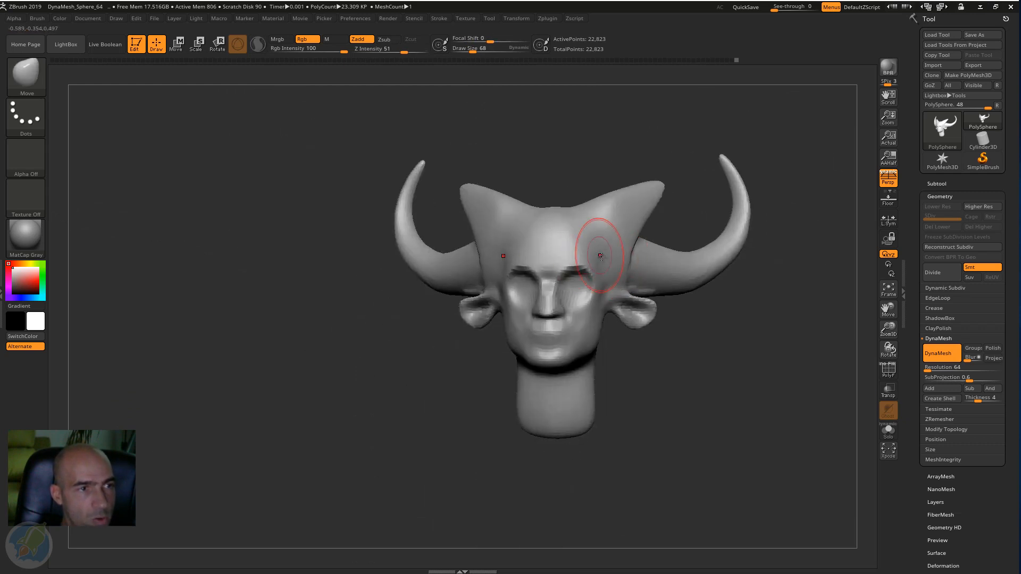
left_click(66, 44)
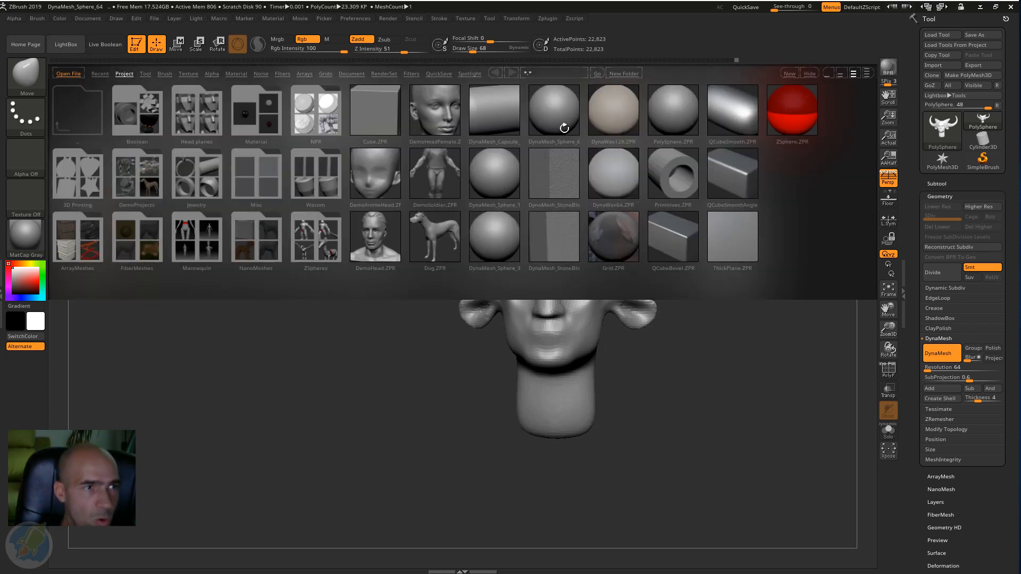
double_click(559, 117)
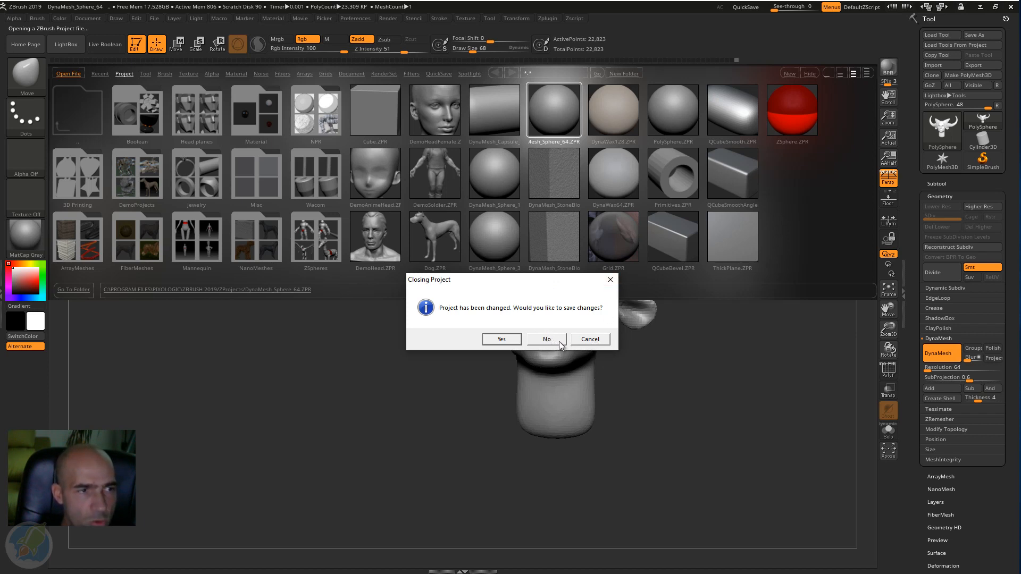
left_click(589, 340)
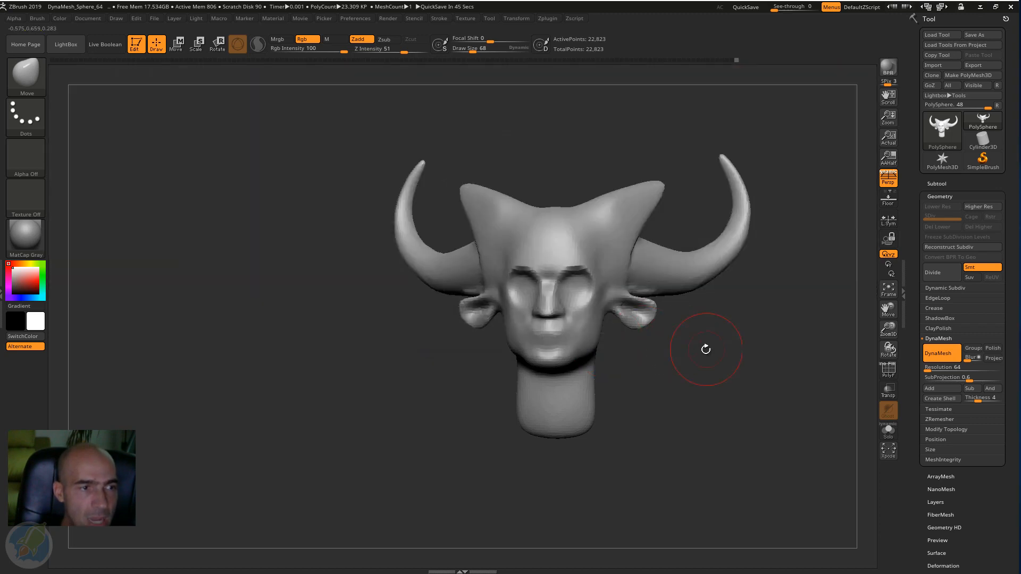
Look through the sculpting brushes and pick the Blob brush.
left_click_drag(707, 349, 584, 330)
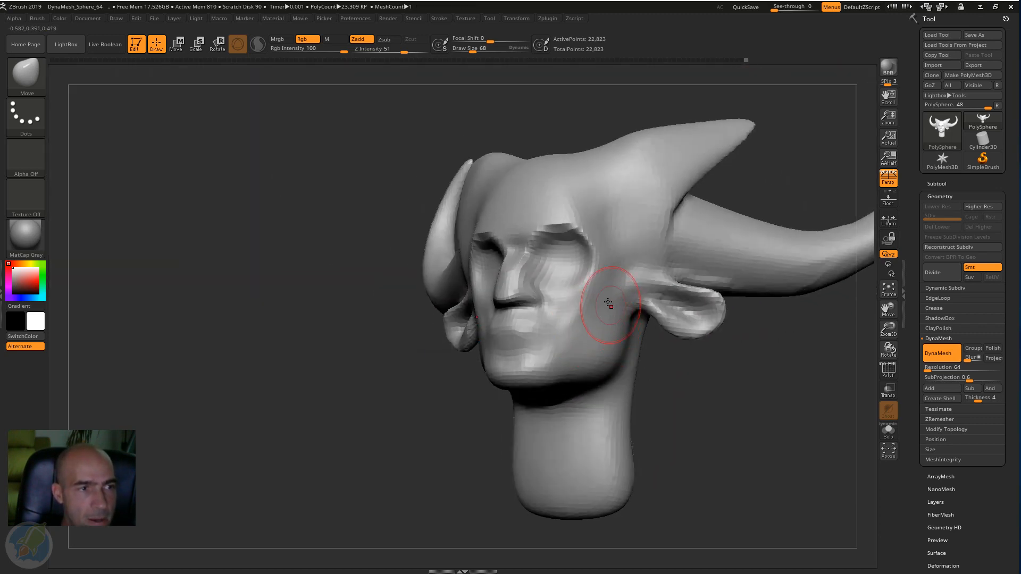
left_click_drag(669, 363, 697, 358)
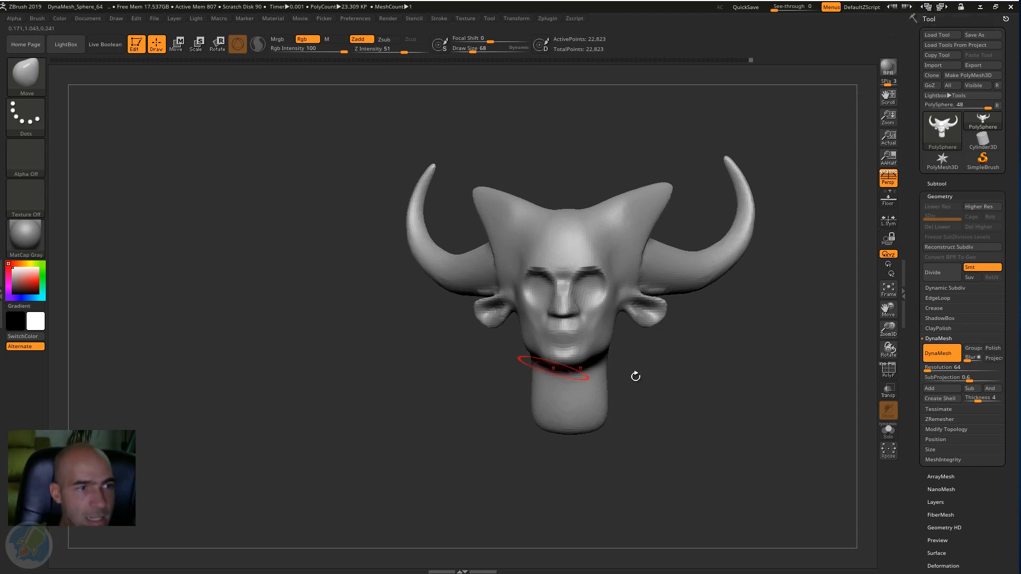
key("b")
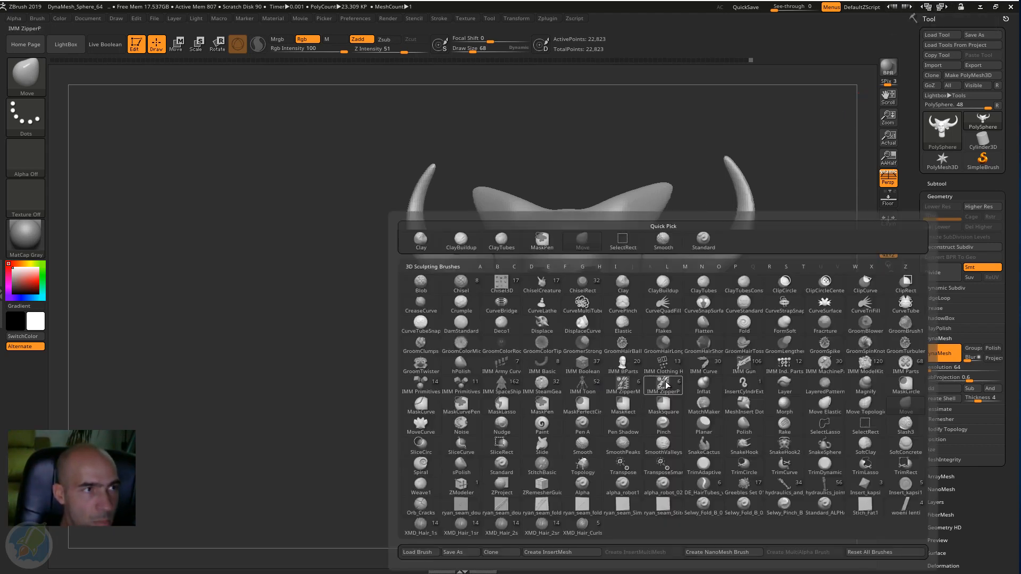
left_click(576, 311)
left_click(37, 82)
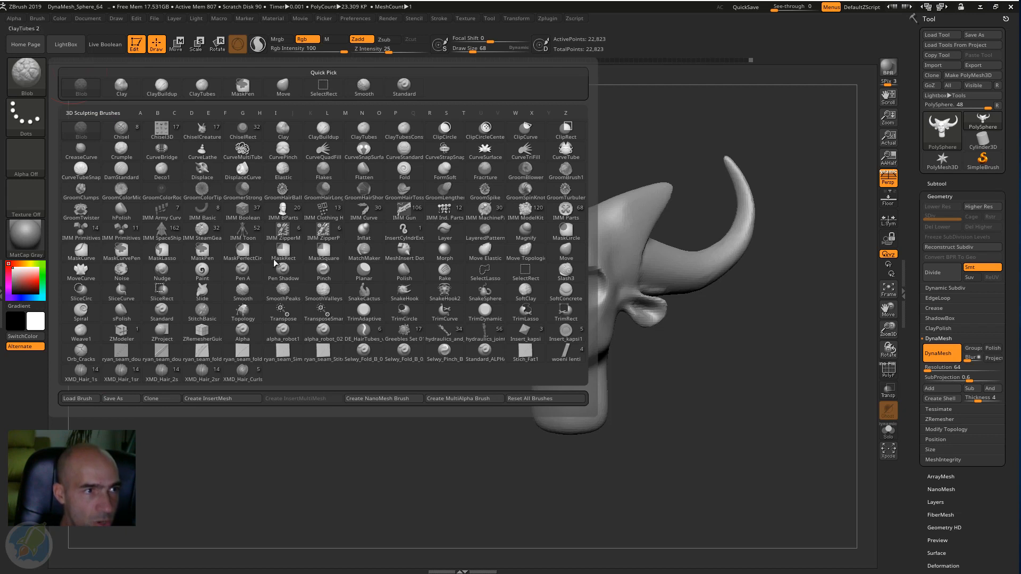
mouse_move(704, 353)
left_mouse_down()
mouse_move(716, 362)
mouse_move(691, 366)
mouse_move(574, 284)
left_mouse_up()
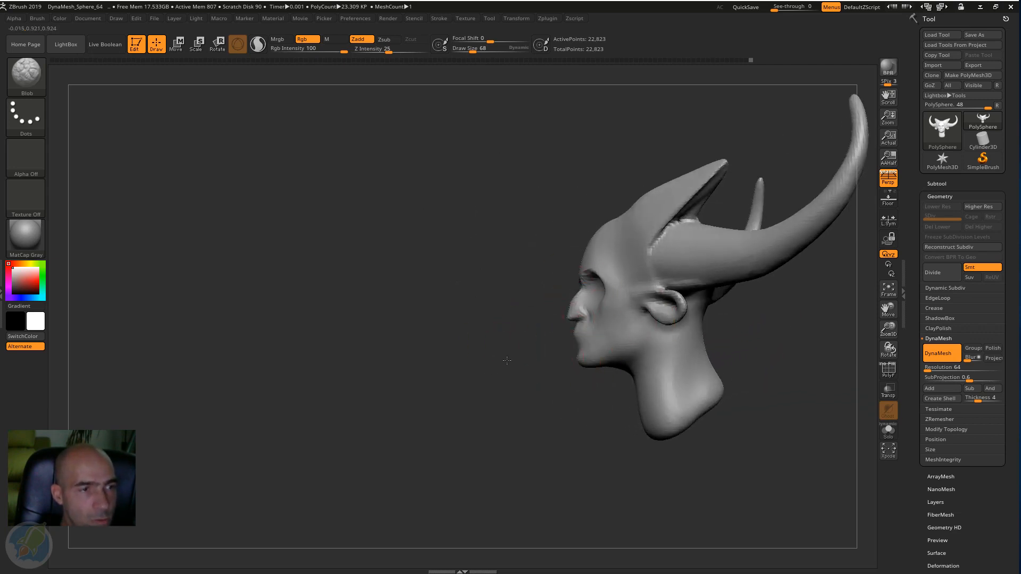
mouse_move(468, 346)
left_mouse_down("alt")
mouse_move(452, 296)
mouse_move(452, 328)
left_mouse_up("alt")
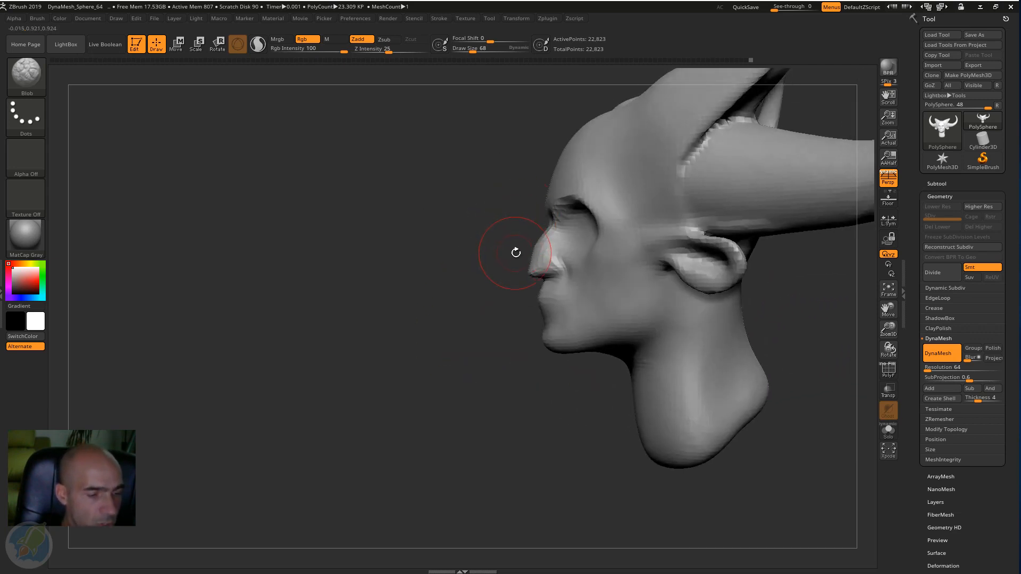
Switch to the Standard brush and build up the chin and the area around the mouth.
key("b")
key("s")
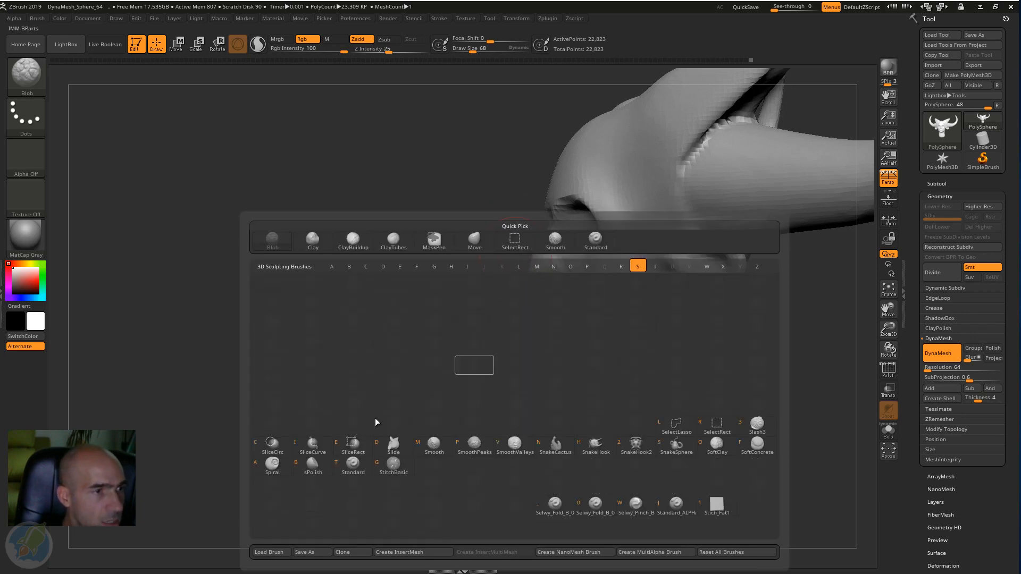
left_click(353, 465)
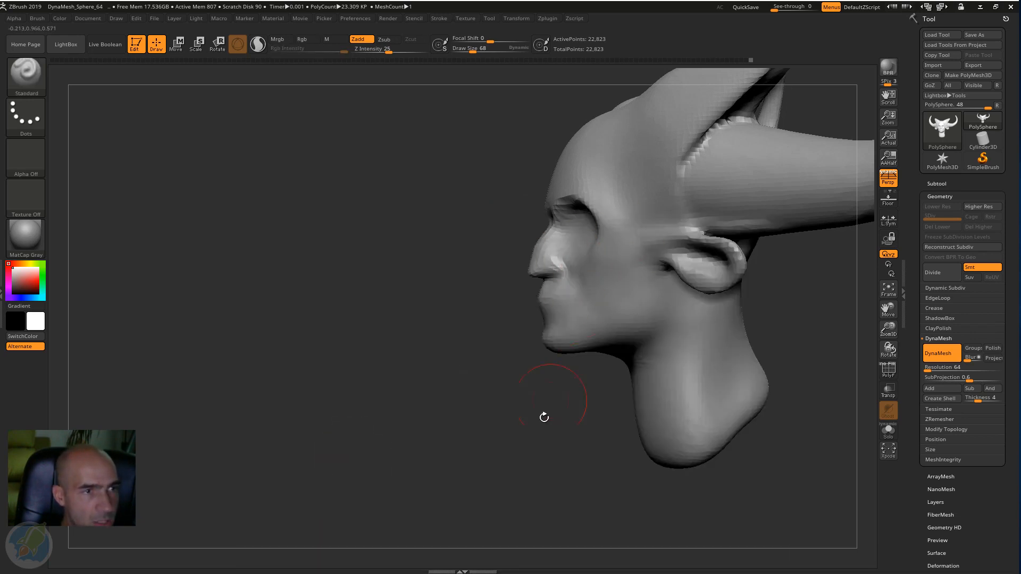
mouse_move(544, 418)
left_mouse_down("alt")
mouse_move(553, 452)
mouse_move(590, 427)
left_mouse_up("alt")
mouse_move(570, 319)
left_mouse_down()
mouse_move(580, 343)
mouse_move(565, 363)
left_mouse_up()
left_click_drag(580, 285, 594, 338)
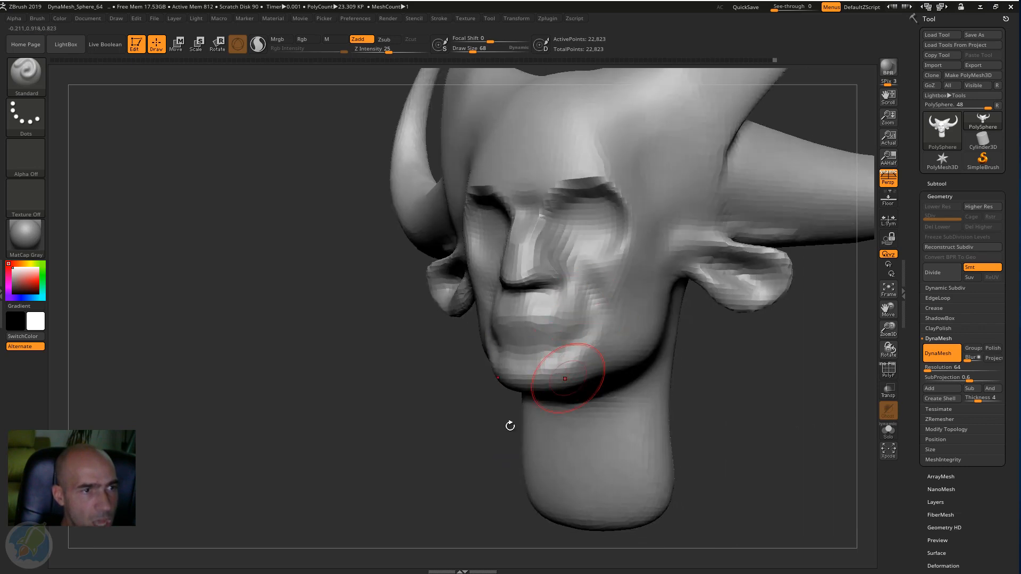
left_click_drag(509, 425, 505, 321)
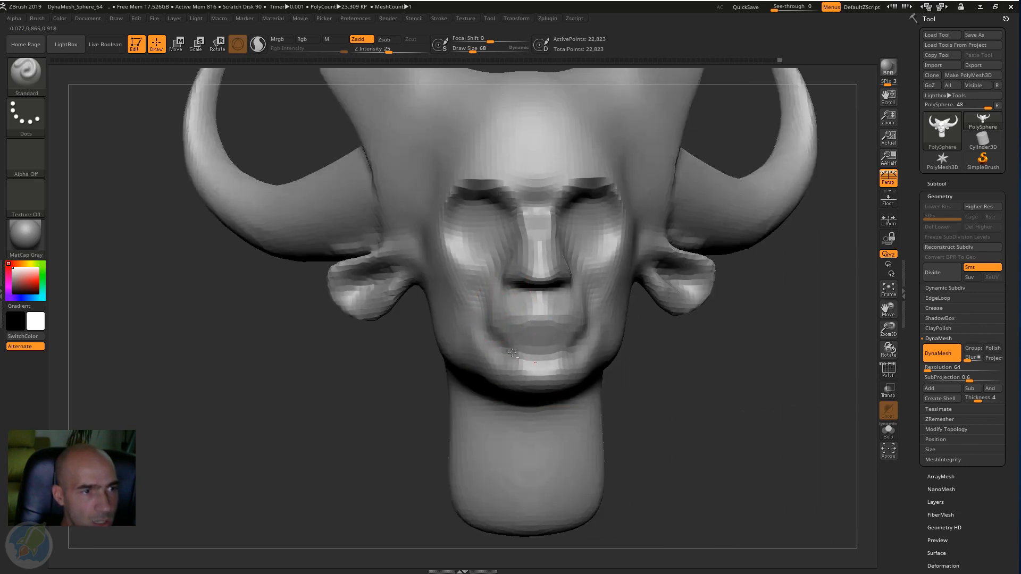
Build up a fold from beside the nose to the mouth corner with the Standard brush and smooth it.
left_click_drag(742, 374, 827, 383)
mouse_move(524, 251)
left_mouse_down()
mouse_move(496, 278)
mouse_move(503, 239)
mouse_move(403, 358)
mouse_move(485, 289)
mouse_move(428, 433)
mouse_move(463, 376)
left_mouse_up()
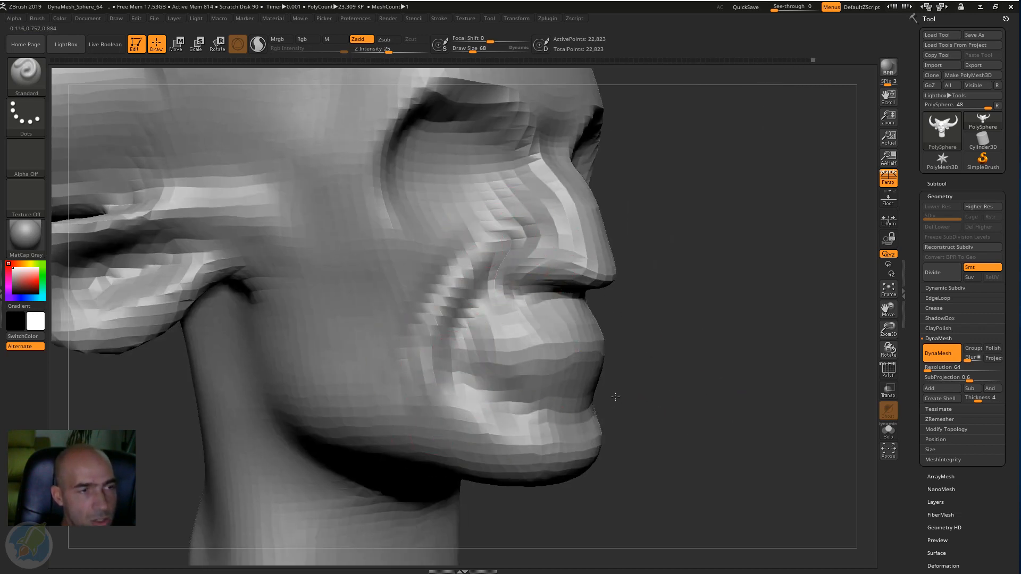
left_click_drag(627, 401, 620, 370, "alt")
mouse_move(479, 287)
left_mouse_down("shift")
mouse_move(459, 346)
mouse_move(441, 320)
left_mouse_up("shift")
Build up rounded eye forms inside the eye sockets with the Standard brush.
mouse_move(452, 206)
left_mouse_down()
mouse_move(439, 203)
mouse_move(462, 202)
left_mouse_up()
mouse_move(622, 218)
left_mouse_down()
mouse_move(436, 200)
mouse_move(416, 179)
mouse_move(474, 138)
left_mouse_up()
mouse_move(698, 407)
left_mouse_down("alt")
mouse_move(679, 460)
mouse_move(684, 428)
left_mouse_up("alt")
left_click_drag(692, 442, 659, 437)
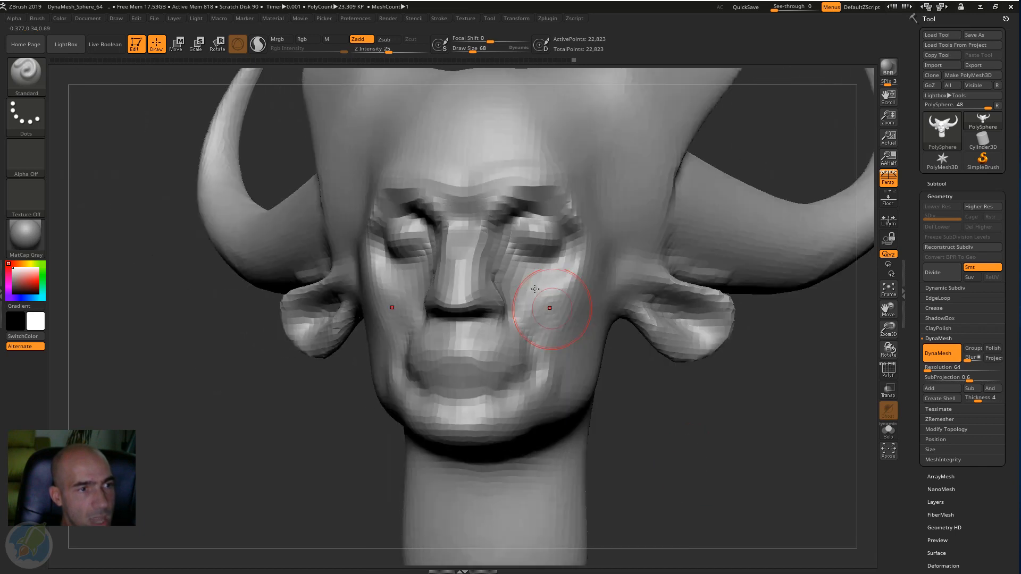
Carve along the sides of the nose with the Standard brush and smooth the mouth area.
left_click_drag(496, 261, 497, 232, "alt")
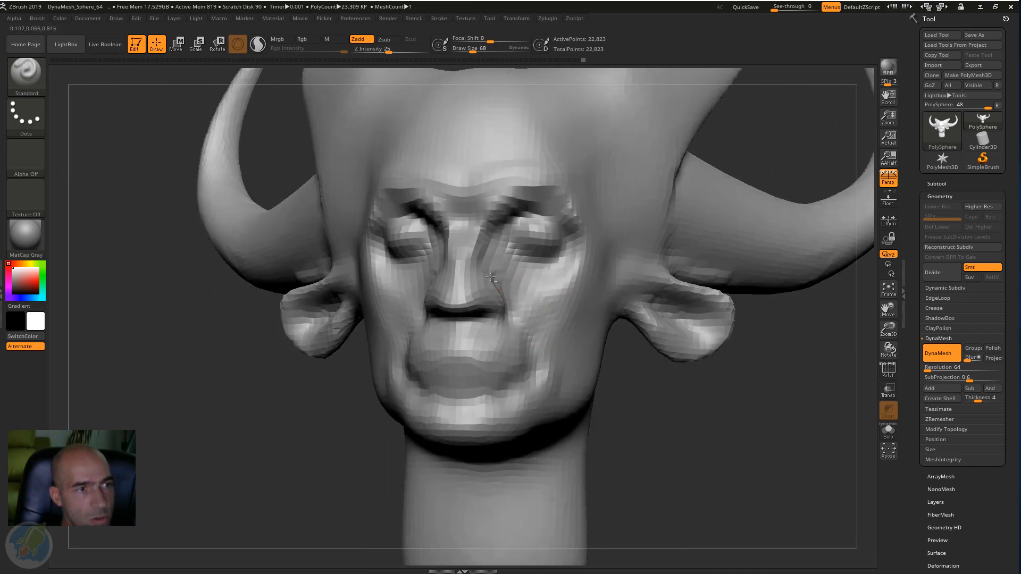
left_click_drag(595, 370, 511, 364)
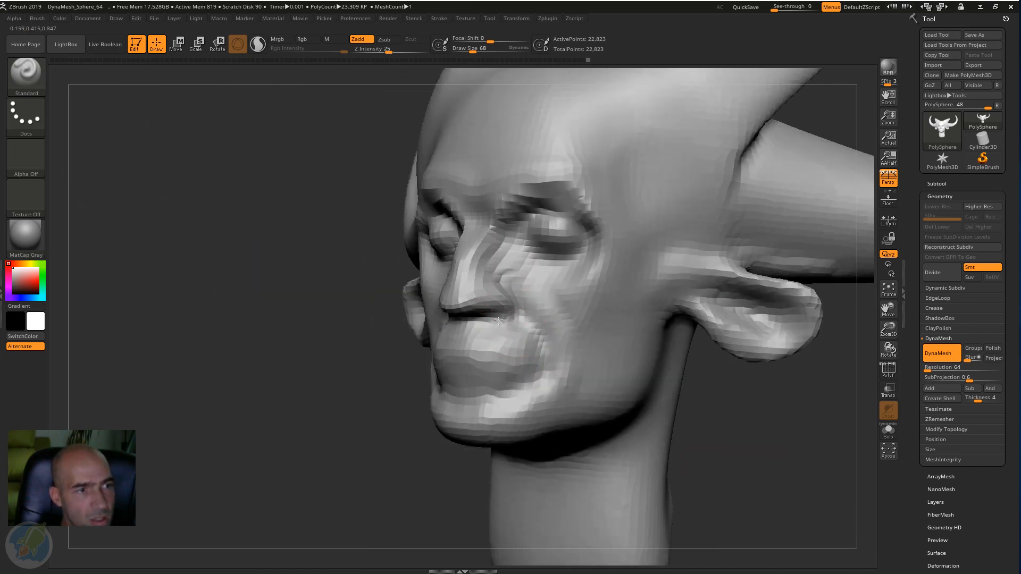
left_click_drag(298, 331, 425, 325)
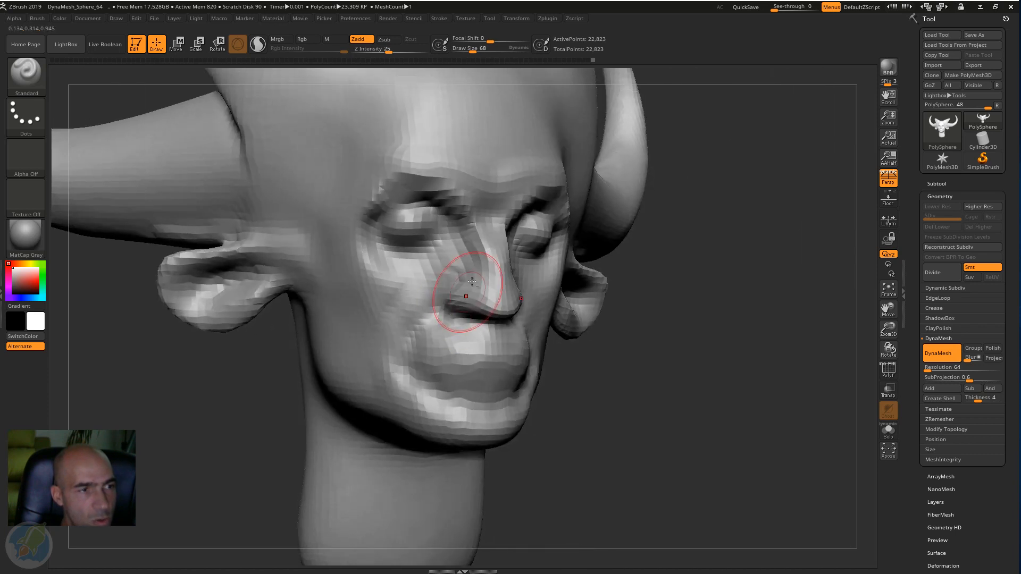
left_click_drag(619, 394, 364, 384, "alt")
left_click_drag(513, 331, 515, 349, "shift")
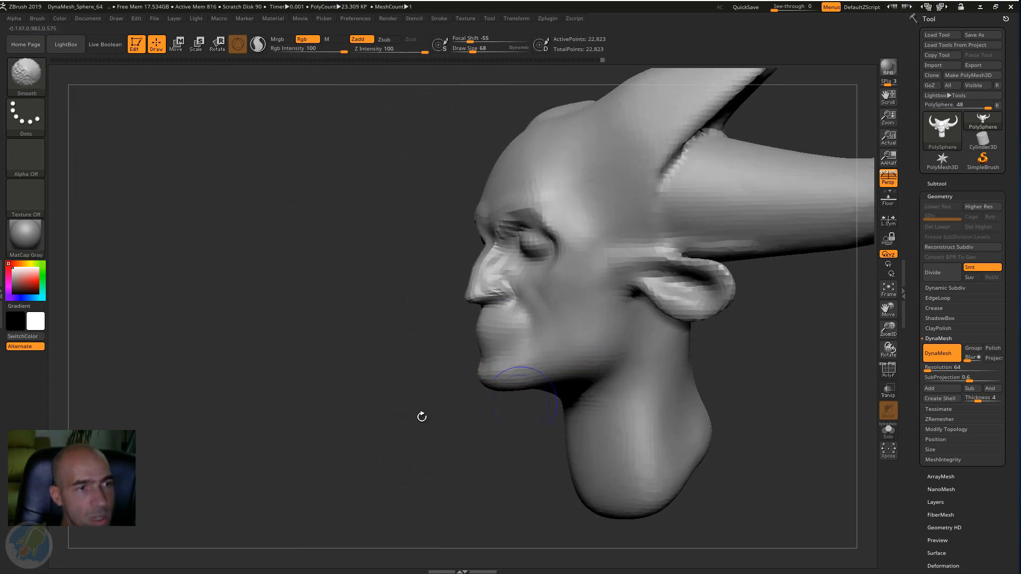
Build up neck muscles from behind the ears down to the base of the neck and smooth them.
mouse_move(421, 417)
left_mouse_down()
mouse_move(666, 384)
mouse_move(543, 343)
mouse_move(536, 301)
mouse_move(550, 340)
left_mouse_up()
left_click_drag(478, 413, 486, 390)
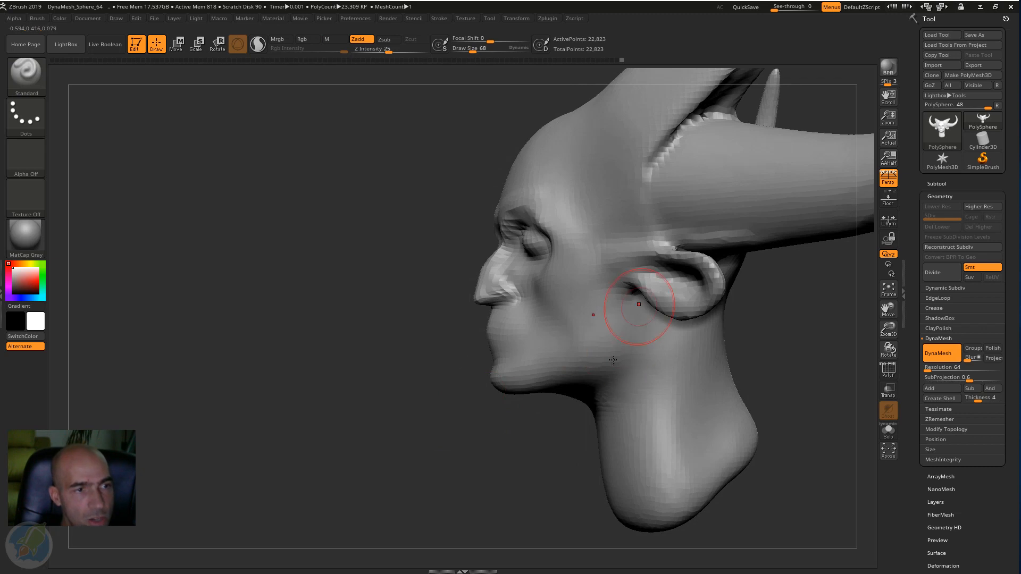
mouse_move(549, 462)
left_mouse_down()
mouse_move(730, 375)
mouse_move(715, 369)
left_mouse_up()
left_click_drag(634, 287, 579, 475)
left_click_drag(611, 412, 574, 485)
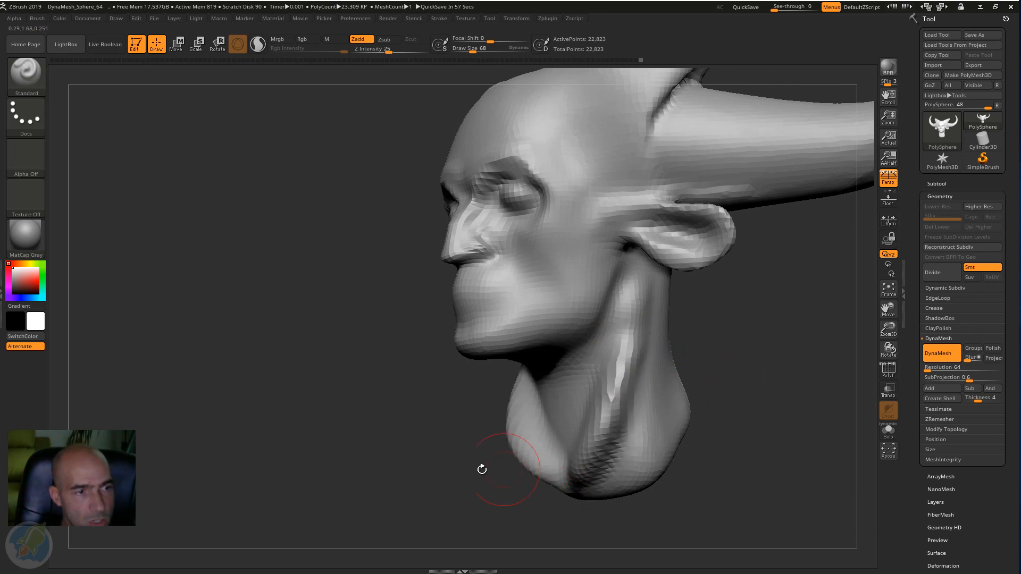
mouse_move(522, 421)
left_mouse_down("shift")
mouse_move(513, 430)
mouse_move(524, 388)
mouse_move(530, 452)
left_mouse_up("shift")
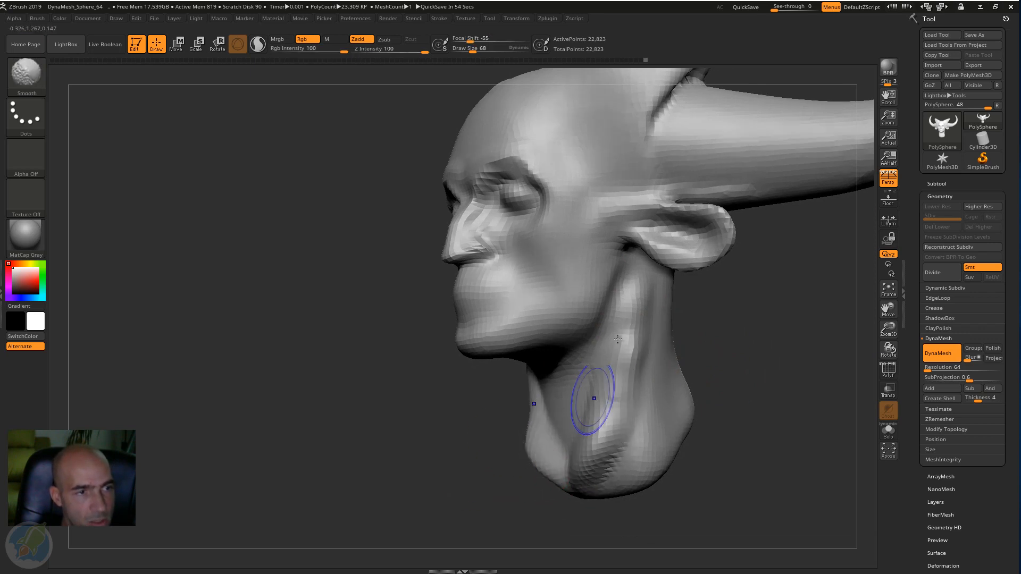
mouse_move(593, 400)
left_mouse_down("shift")
mouse_move(630, 298)
mouse_move(587, 471)
left_mouse_up("shift")
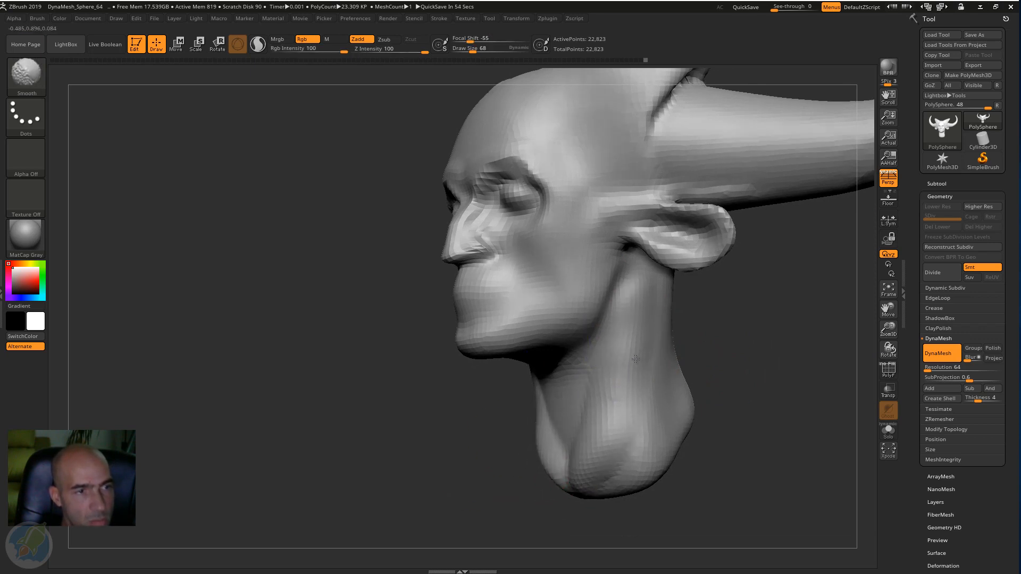
Carve hollows into the temples beside the forehead with the Standard brush and check them from the front and side.
mouse_move(745, 346)
left_mouse_down("alt")
mouse_move(689, 332)
mouse_move(645, 296)
left_mouse_up("alt")
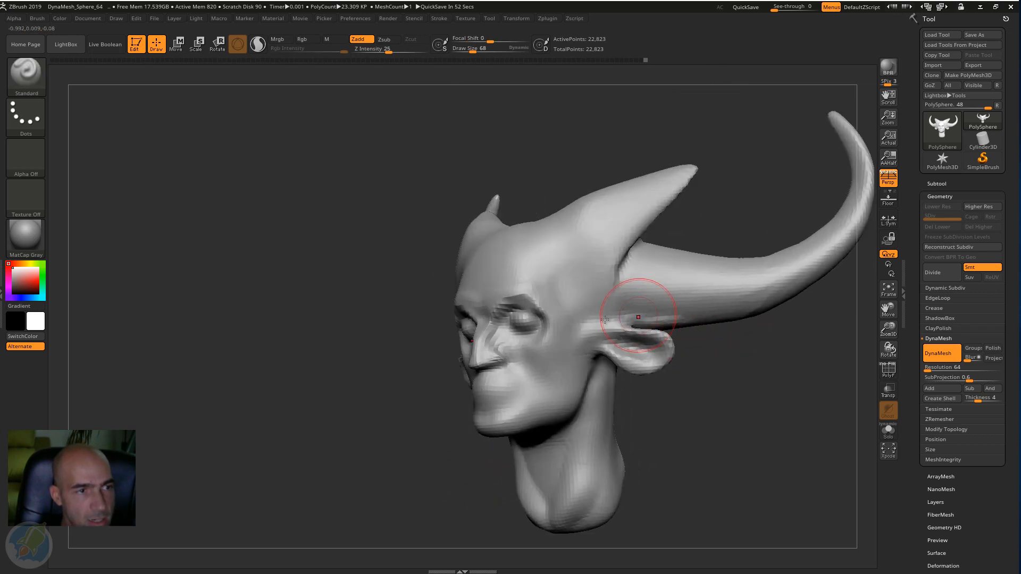
left_click_drag(731, 359, 743, 375, "alt")
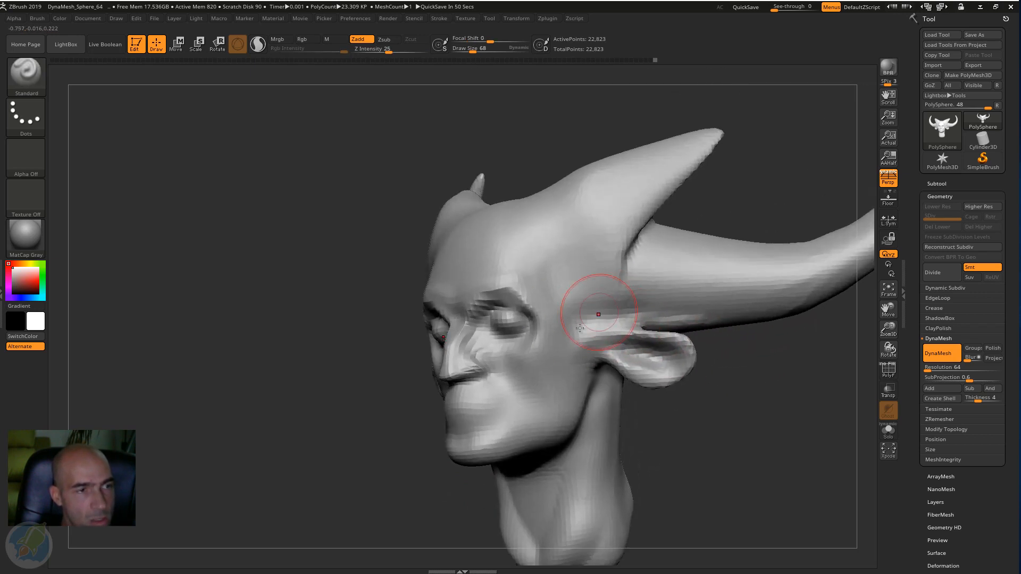
mouse_move(548, 370)
left_mouse_down("alt")
mouse_move(585, 323)
mouse_move(521, 384)
mouse_move(487, 374)
mouse_move(482, 421)
left_mouse_up("alt")
mouse_move(700, 422)
left_mouse_down()
mouse_move(717, 399)
mouse_move(793, 406)
mouse_move(691, 397)
mouse_move(720, 385)
left_mouse_up()
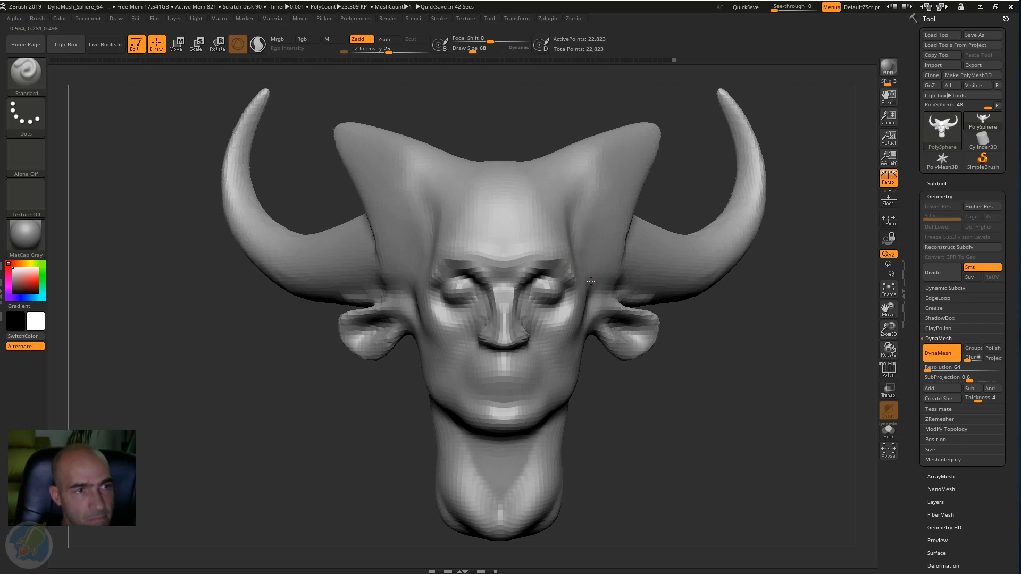
left_click_drag(610, 341, 562, 341)
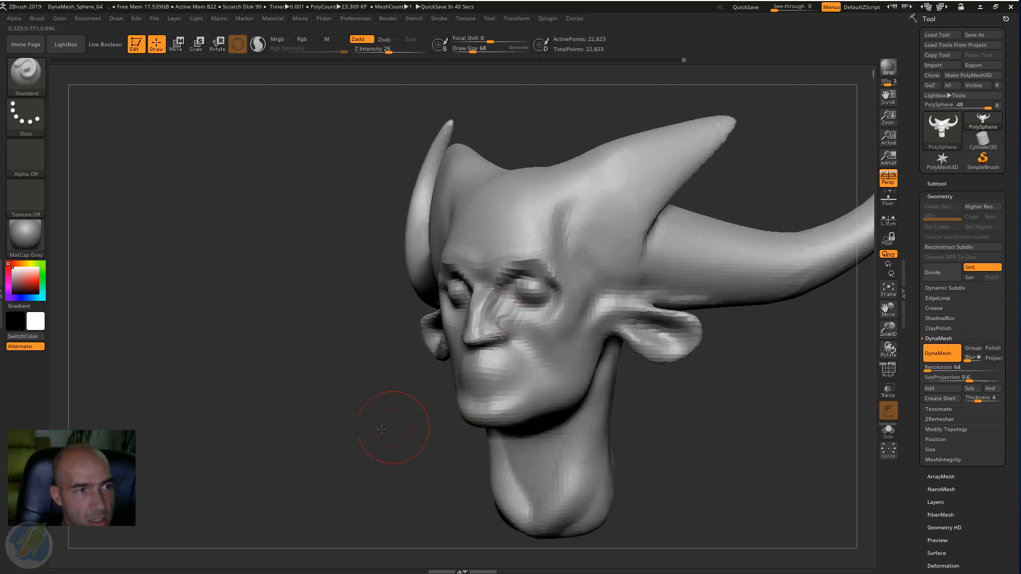
Refine the upper eyelids and the area just below the brows with the Standard brush.
left_click_drag(382, 429, 638, 398)
left_click_drag(693, 376, 500, 231)
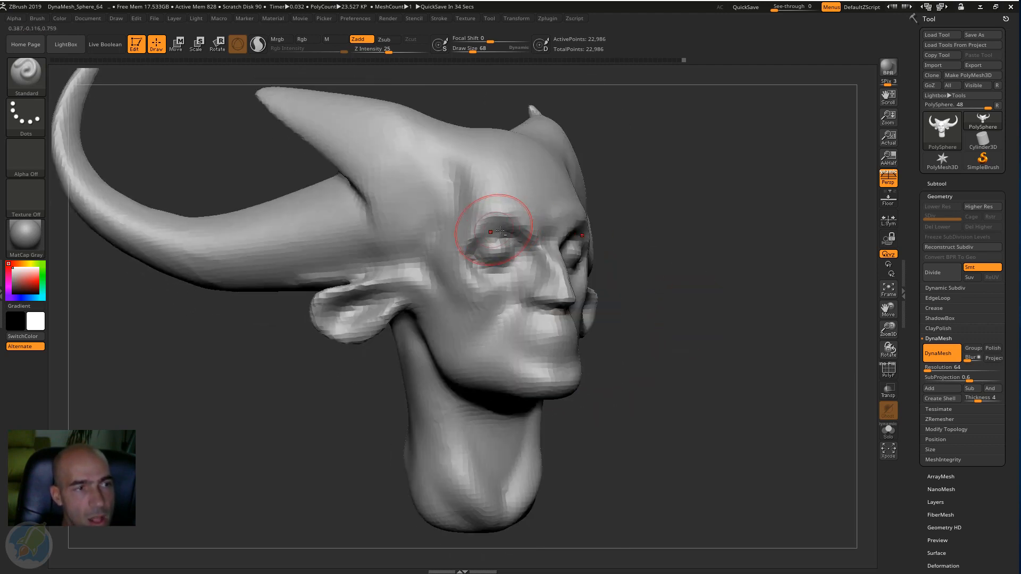
left_click_drag(700, 258, 699, 303, "alt")
mouse_move(460, 238)
left_mouse_down()
mouse_move(433, 260)
mouse_move(474, 241)
mouse_move(462, 231)
mouse_move(473, 234)
mouse_move(450, 243)
left_mouse_up()
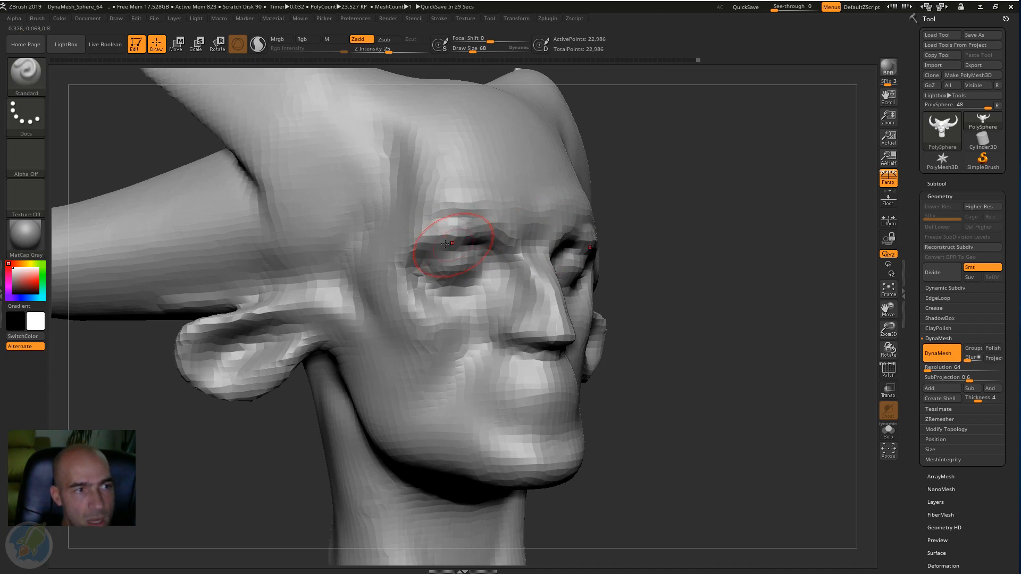
left_click_drag(718, 371, 675, 256, "alt")
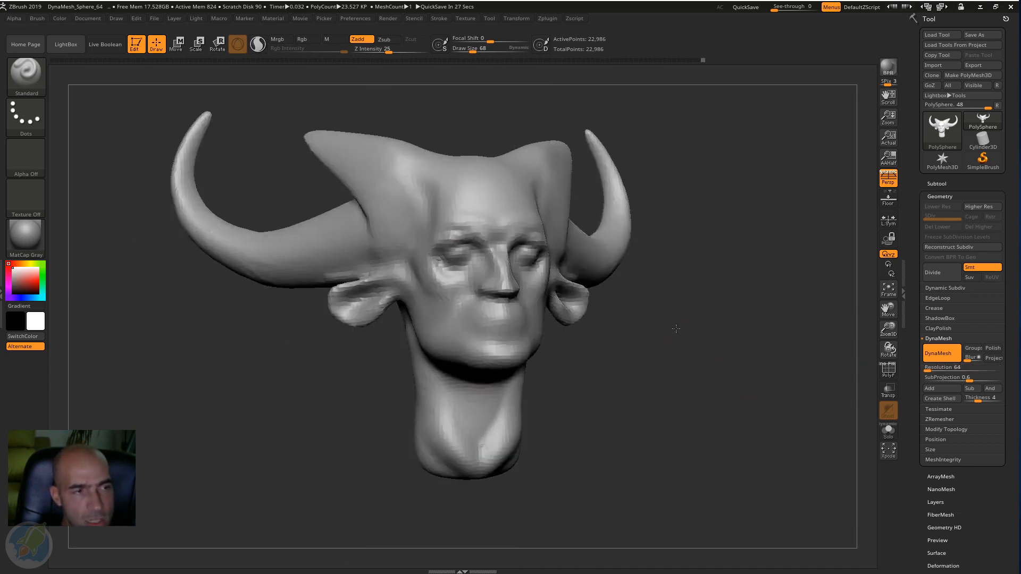
Carve the mouth line between the lips and the groove under the nose with the Standard brush.
left_click_drag(744, 325, 713, 494)
left_click_drag(295, 457, 447, 471)
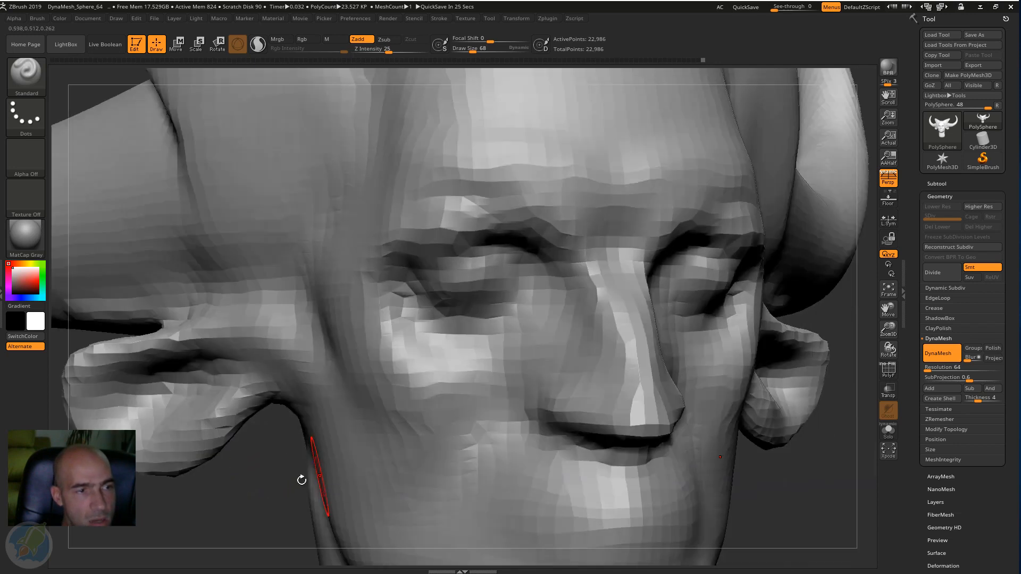
left_click_drag(301, 479, 299, 276, "alt")
mouse_move(633, 333)
left_mouse_down()
mouse_move(485, 323)
mouse_move(497, 319)
mouse_move(488, 328)
mouse_move(536, 357)
left_mouse_up()
left_click_drag(545, 316, 525, 314, "alt")
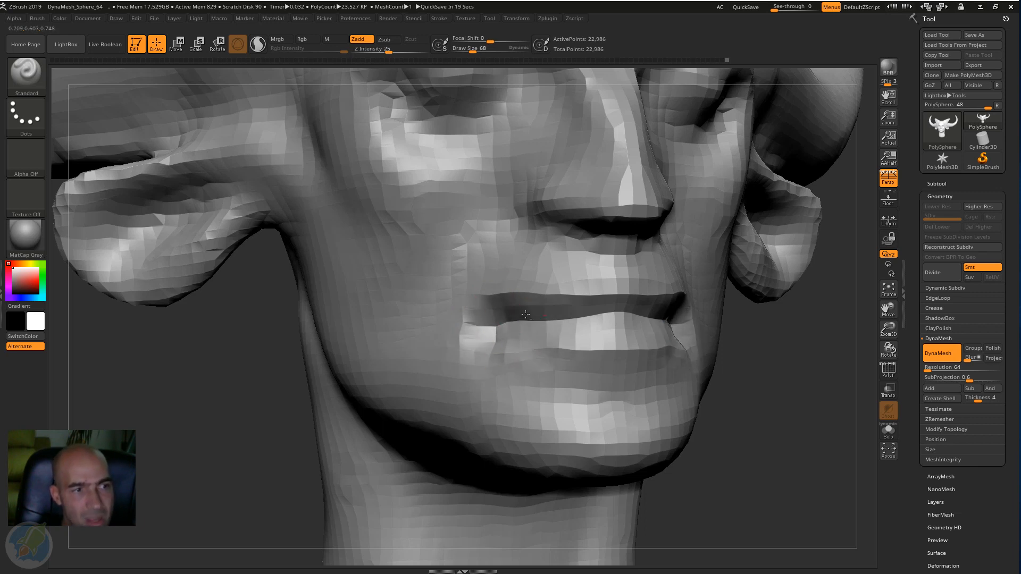
left_click_drag(620, 284, 618, 250, "alt")
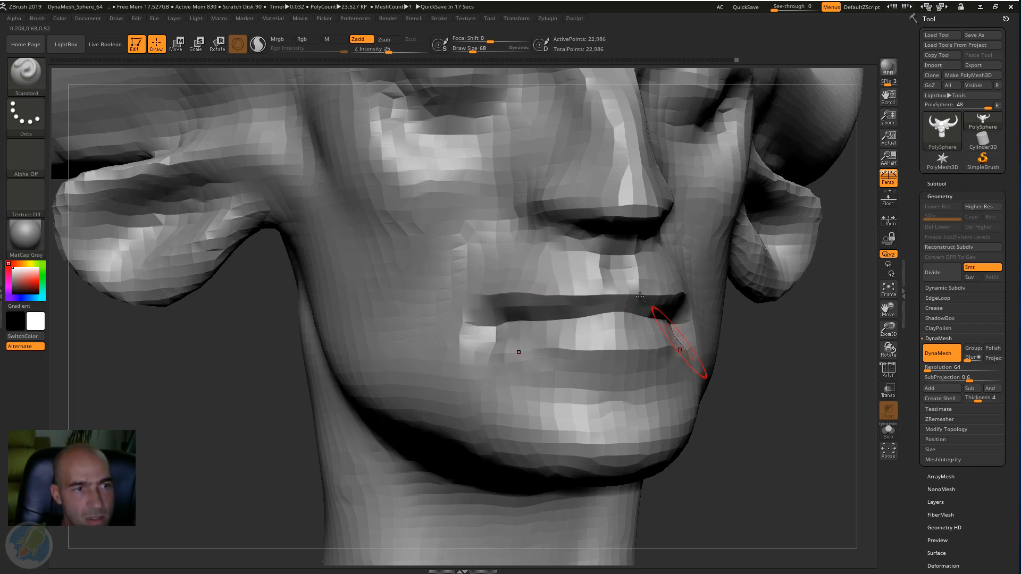
mouse_move(539, 303)
left_mouse_down("alt")
mouse_move(519, 312)
mouse_move(478, 300)
left_mouse_up("alt")
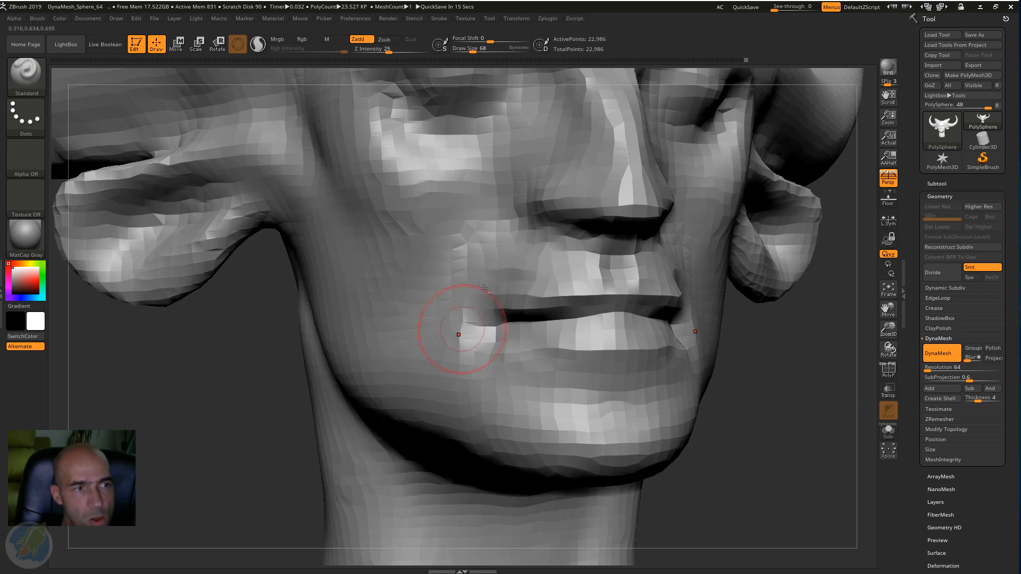
Build up the mouth corners and lower lip, and carve the crease beneath the lower lip.
left_click_drag(499, 258, 460, 354)
left_click_drag(604, 330, 620, 331)
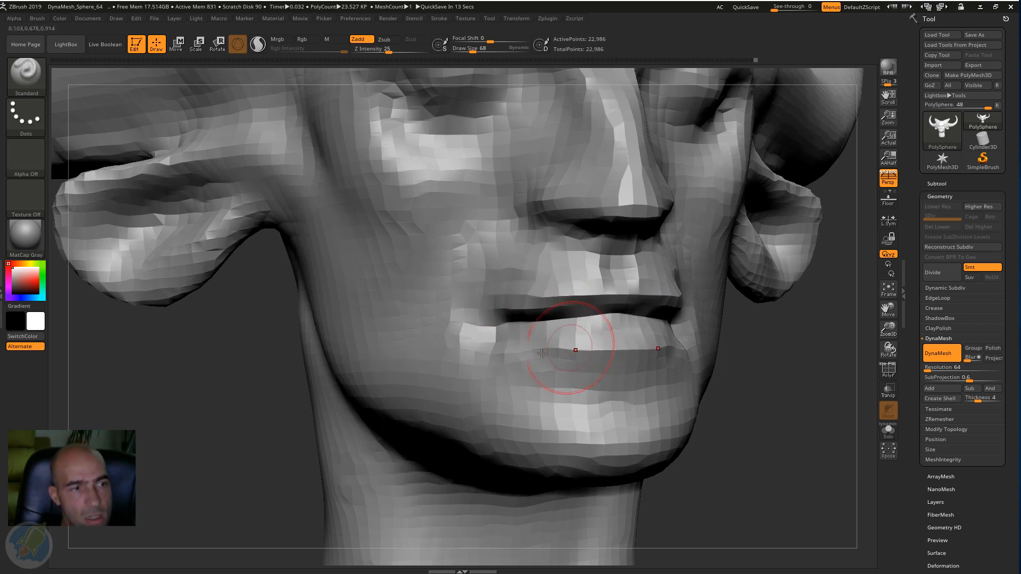
mouse_move(564, 363)
left_mouse_down("alt")
mouse_move(620, 370)
mouse_move(534, 368)
left_mouse_up("alt")
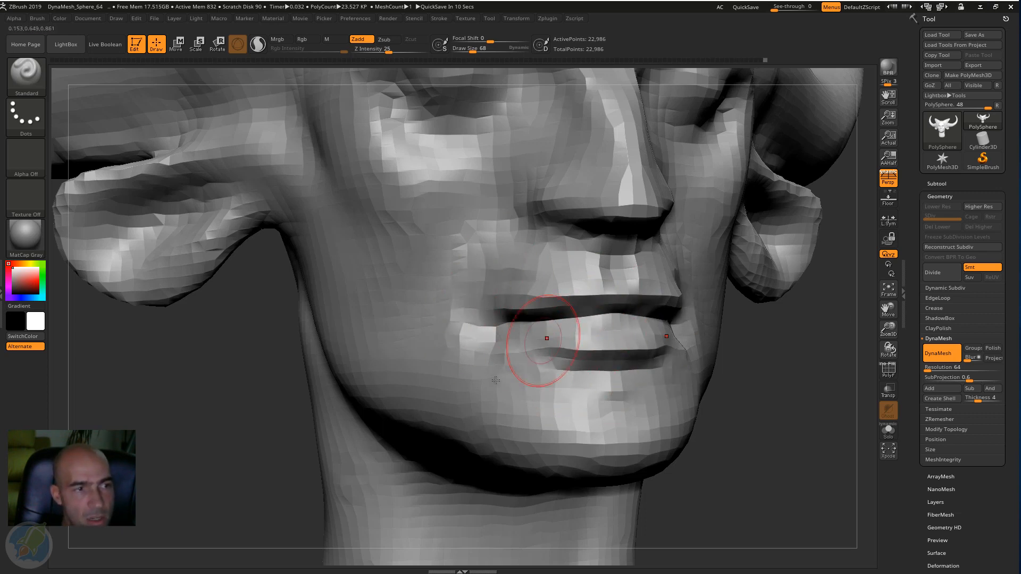
Shape the sides of the nose and build up the nostrils and nose tip with the Standard brush.
mouse_move(775, 422)
left_mouse_down()
mouse_move(600, 370)
mouse_move(649, 365)
mouse_move(652, 396)
left_mouse_up()
mouse_move(577, 186)
left_mouse_down("alt")
mouse_move(545, 185)
mouse_move(534, 199)
mouse_move(577, 217)
mouse_move(598, 208)
left_mouse_up("alt")
left_click_drag(718, 344, 703, 443, "alt")
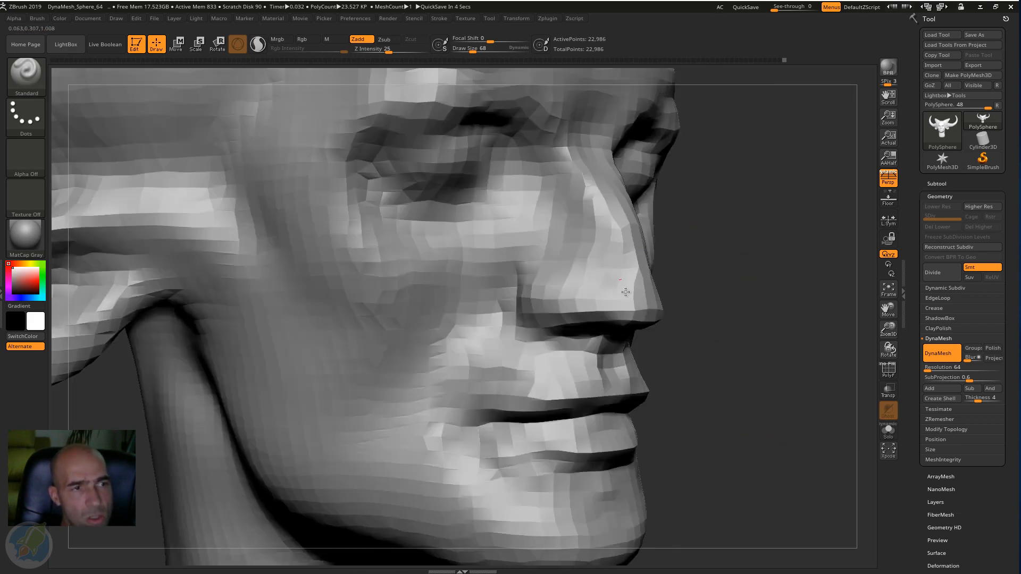
mouse_move(629, 289)
left_mouse_down()
mouse_move(642, 286)
mouse_move(633, 278)
left_mouse_up()
left_click_drag(703, 341, 659, 269, "alt")
mouse_move(641, 277)
left_mouse_down()
mouse_move(677, 285)
mouse_move(628, 266)
left_mouse_up()
left_click_drag(567, 262, 584, 255)
left_click_drag(687, 239, 622, 249)
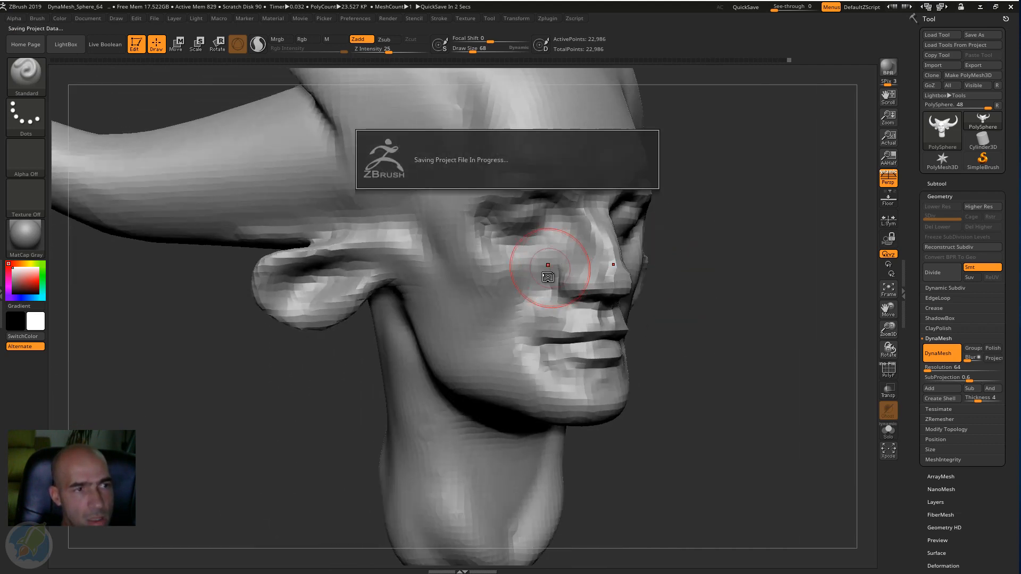
Undo the last stroke and sculpt the cheek folds running from the nose past the mouth corners.
left_click_drag(770, 300, 671, 278, "alt")
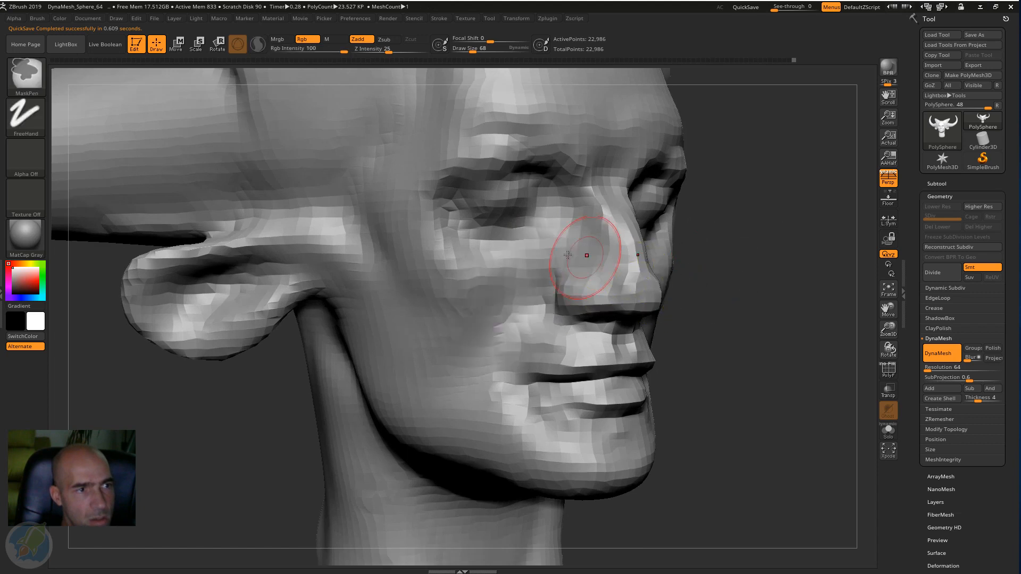
key("ctrl+z")
mouse_move(528, 286)
left_mouse_down()
mouse_move(509, 319)
mouse_move(533, 343)
left_mouse_up()
mouse_move(707, 330)
left_mouse_down("alt")
mouse_move(689, 264)
mouse_move(564, 271)
left_mouse_up("alt")
left_click_drag(448, 350, 407, 410)
left_click_drag(407, 410, 468, 372)
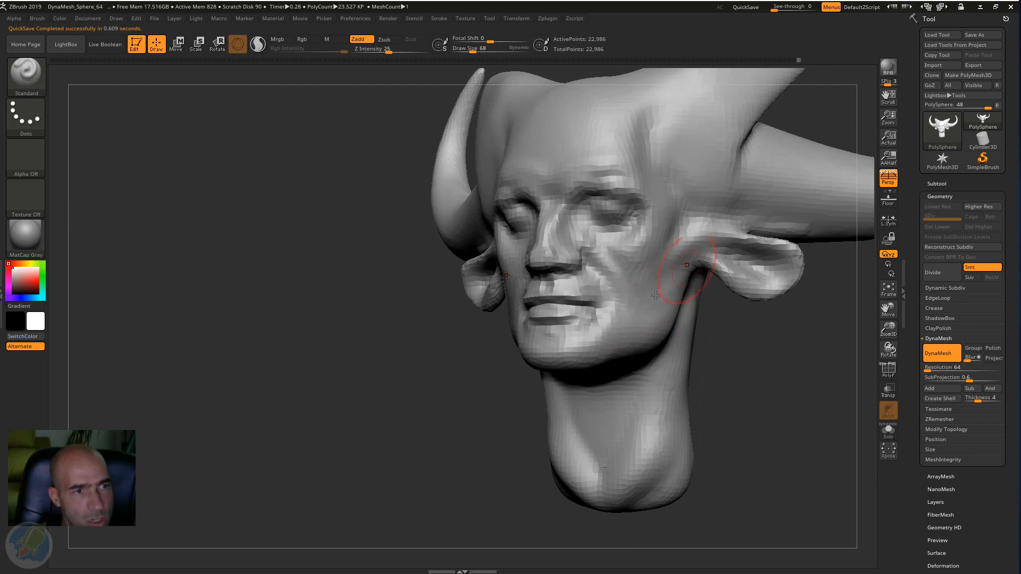
left_click_drag(655, 295, 638, 331)
Sculpt the cheekbones and jaw sides, and smooth the area between the outer eyes and the temples.
mouse_move(742, 346)
left_mouse_down()
mouse_move(745, 367)
mouse_move(683, 399)
left_mouse_up()
left_click_drag(703, 382, 644, 377)
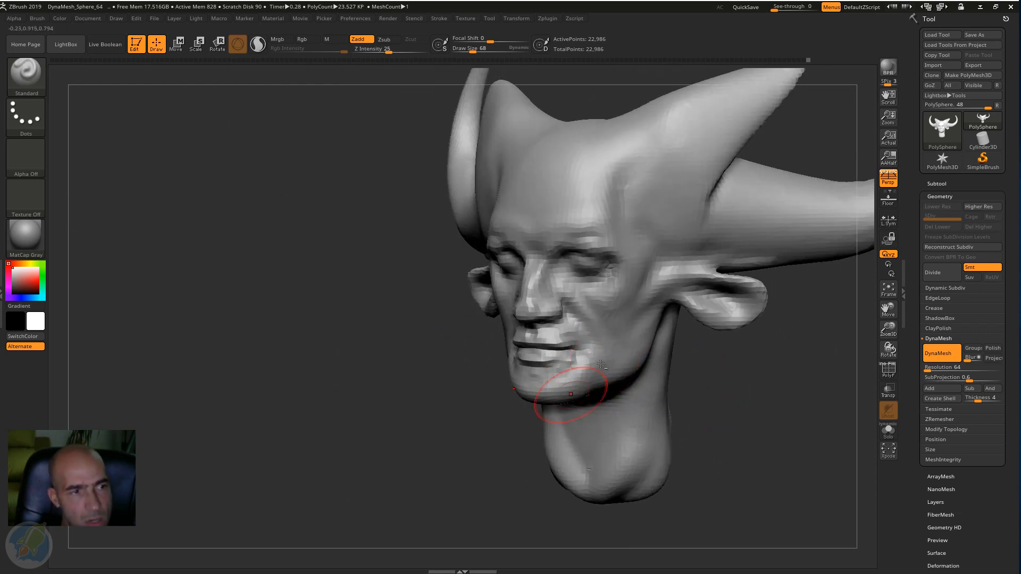
mouse_move(474, 433)
left_mouse_down()
mouse_move(670, 315)
mouse_move(684, 240)
mouse_move(732, 228)
mouse_move(613, 227)
mouse_move(599, 209)
mouse_move(593, 237)
mouse_move(622, 242)
left_mouse_up()
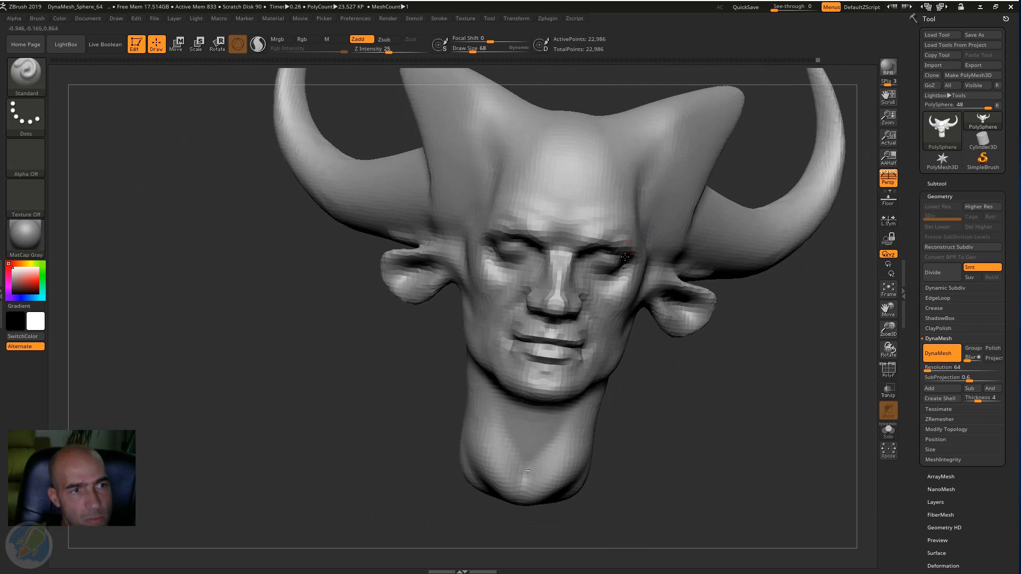
left_click_drag(654, 357, 651, 277)
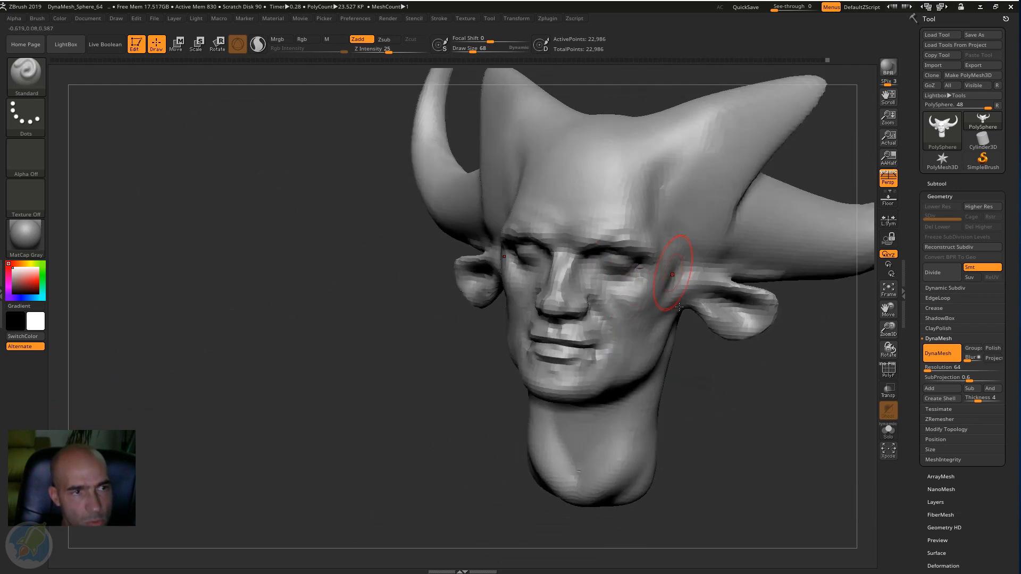
left_click_drag(707, 404, 689, 386, "alt")
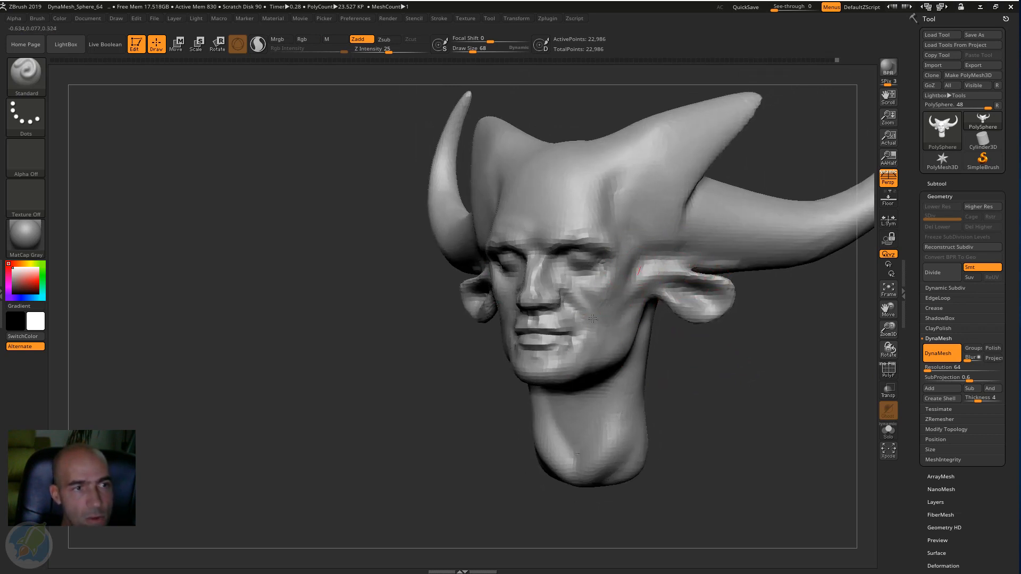
mouse_move(630, 270)
left_mouse_down("shift")
mouse_move(628, 283)
mouse_move(632, 239)
mouse_move(620, 214)
left_mouse_up("shift")
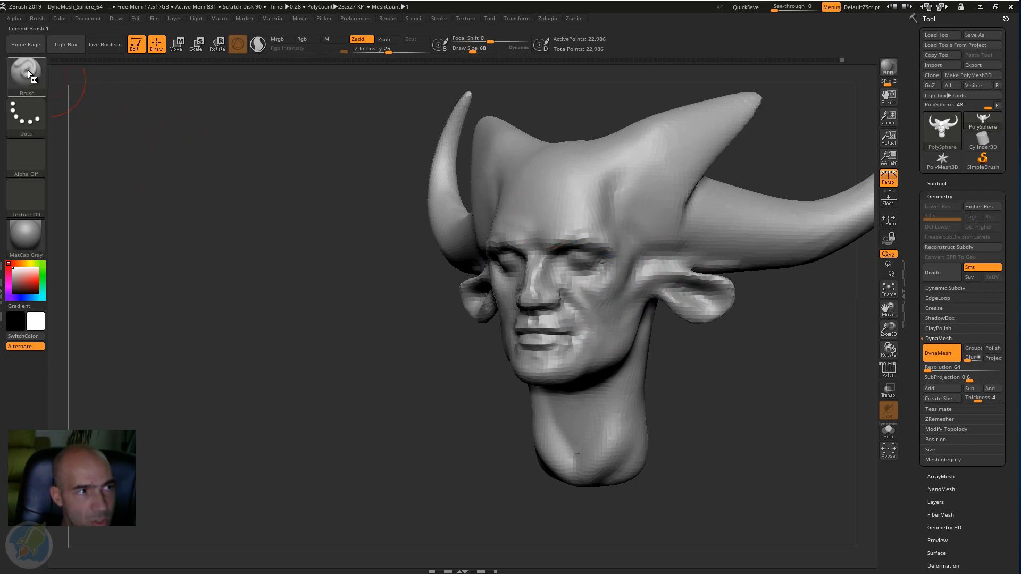
Bring up the available masking brushes and pick MaskSquare.
key("shift")
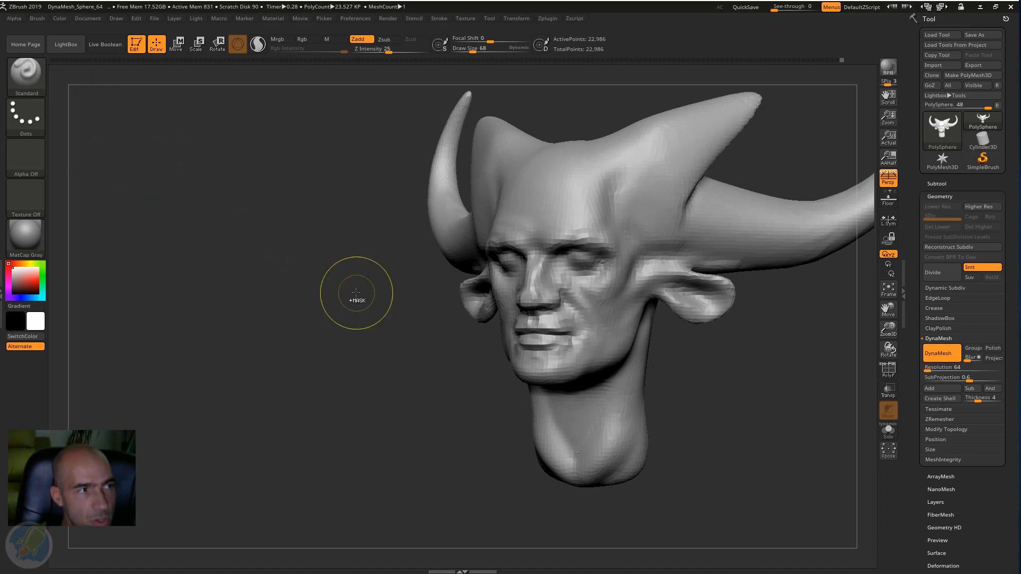
key("ctrl")
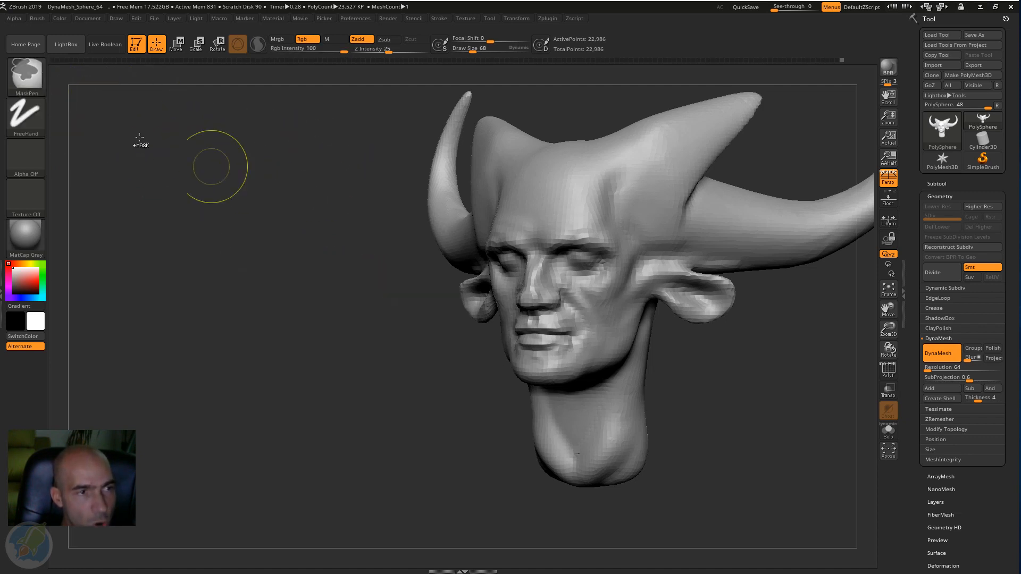
left_click(27, 78)
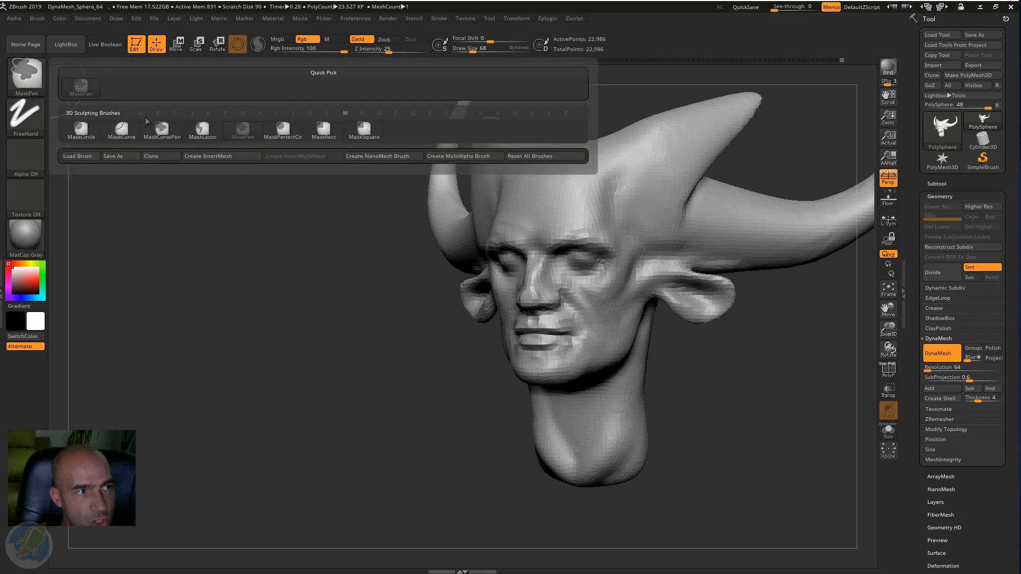
left_click(359, 134)
Isolate the horns with a SelectRect visibility selection and bring the whole head back into view.
left_click_drag(312, 285, 414, 309)
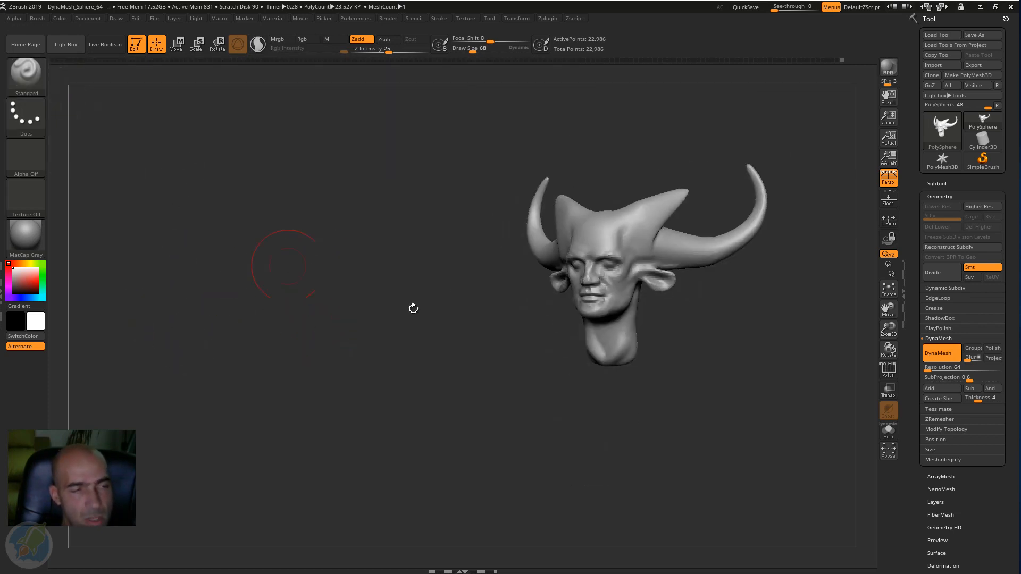
left_click_drag(682, 418, 702, 409)
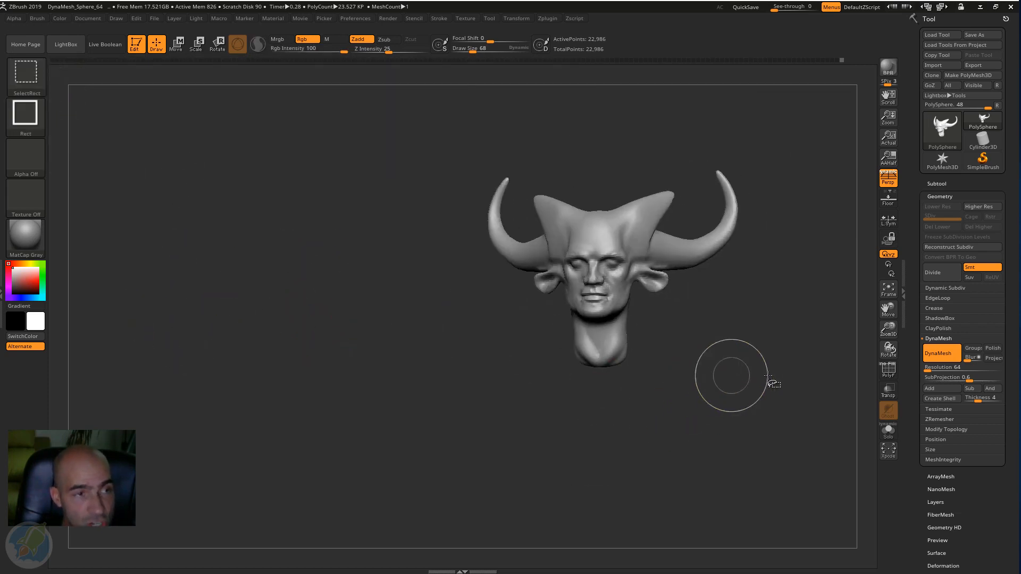
left_click_drag(789, 380, 707, 149, "ctrl+shift")
mouse_move(739, 317)
left_mouse_down()
mouse_move(725, 346)
mouse_move(659, 331)
mouse_move(736, 326)
left_mouse_up()
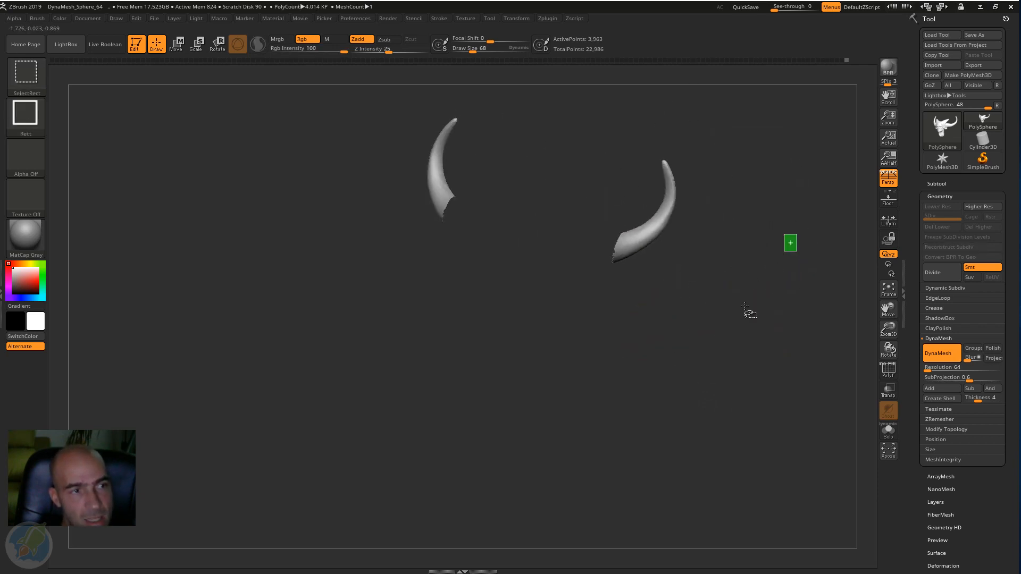
left_click(748, 314, "ctrl+shift")
mouse_move(728, 268)
left_mouse_down()
mouse_move(729, 239)
mouse_move(705, 314)
left_mouse_up()
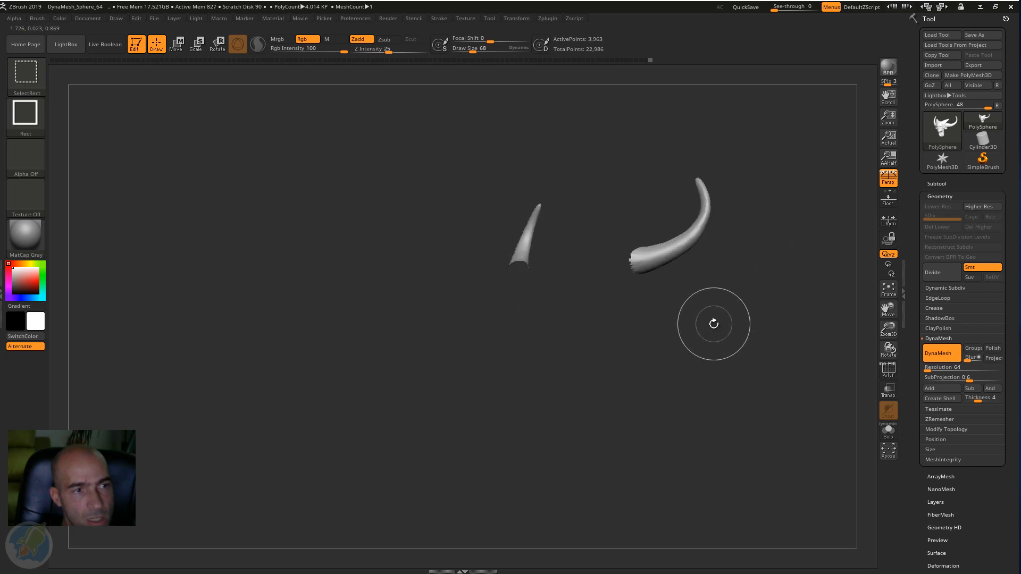
left_click_drag(693, 266, 733, 208)
left_click(773, 292, "ctrl+shift")
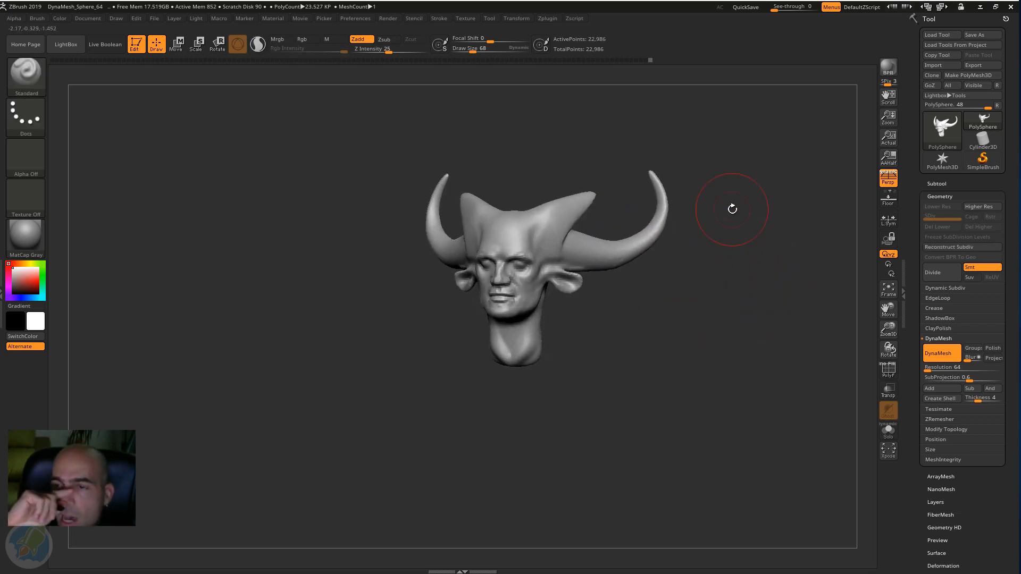
mouse_move(728, 319)
left_mouse_down()
mouse_move(622, 320)
mouse_move(728, 311)
mouse_move(686, 300)
mouse_move(651, 309)
mouse_move(647, 340)
mouse_move(629, 345)
left_mouse_up()
mouse_move(595, 299)
left_mouse_down()
mouse_move(589, 347)
mouse_move(576, 359)
mouse_move(575, 337)
mouse_move(594, 351)
left_mouse_up()
left_click_drag(647, 383, 587, 321)
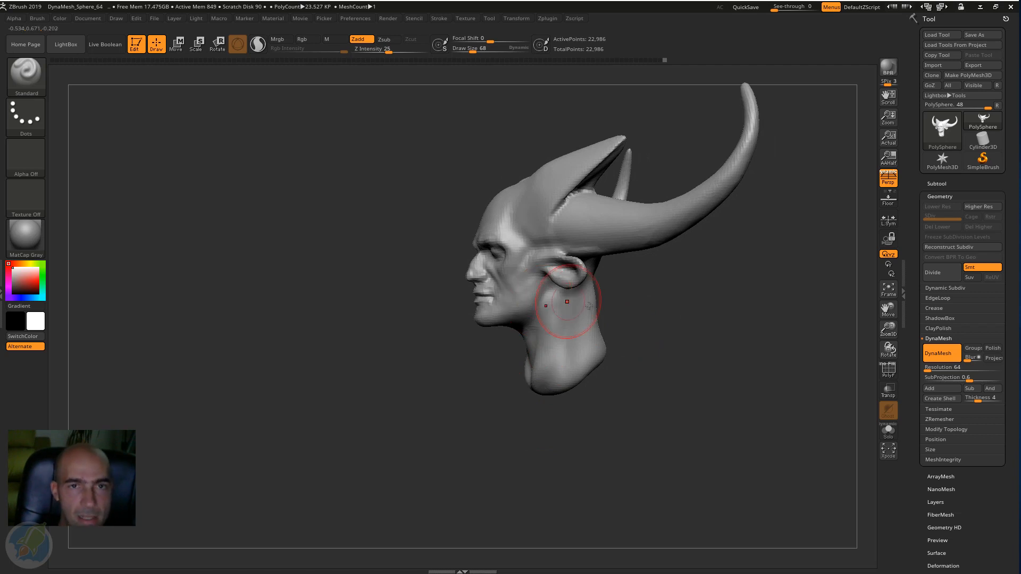
left_click_drag(668, 323, 695, 330)
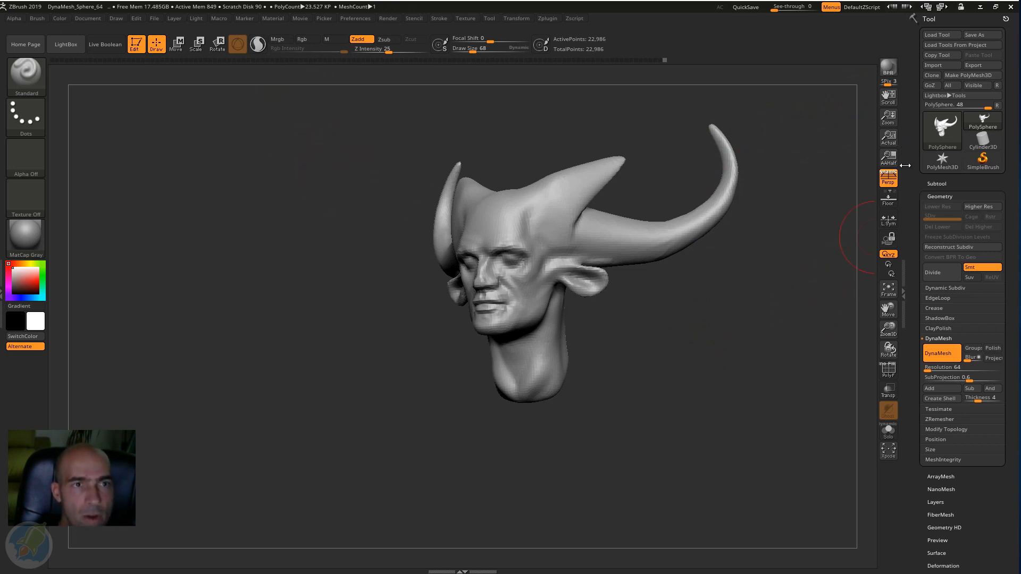
mouse_move(772, 262)
left_mouse_down()
mouse_move(754, 275)
mouse_move(780, 276)
mouse_move(709, 302)
left_mouse_up()
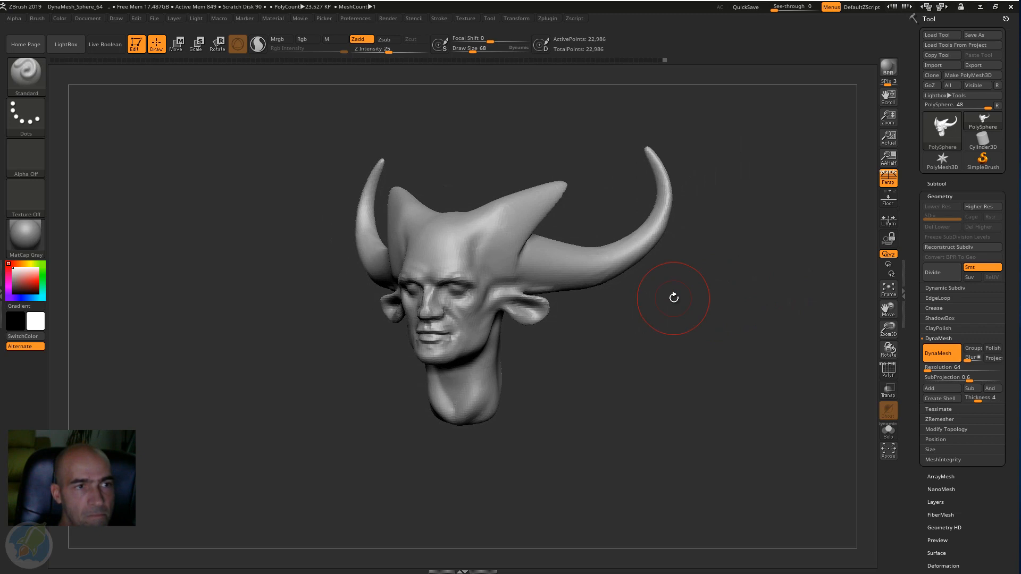